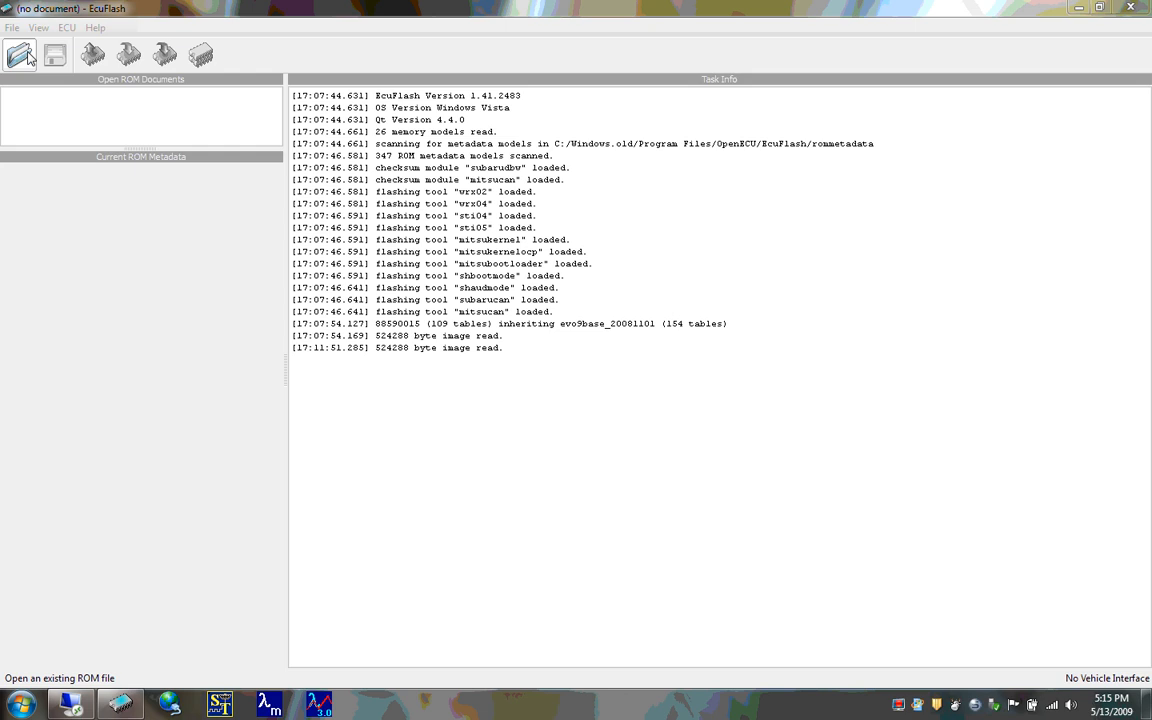
Open the ROM file cpmstock.bin and display its High Octane Ignition Map 1 timing table
left_click(22, 55)
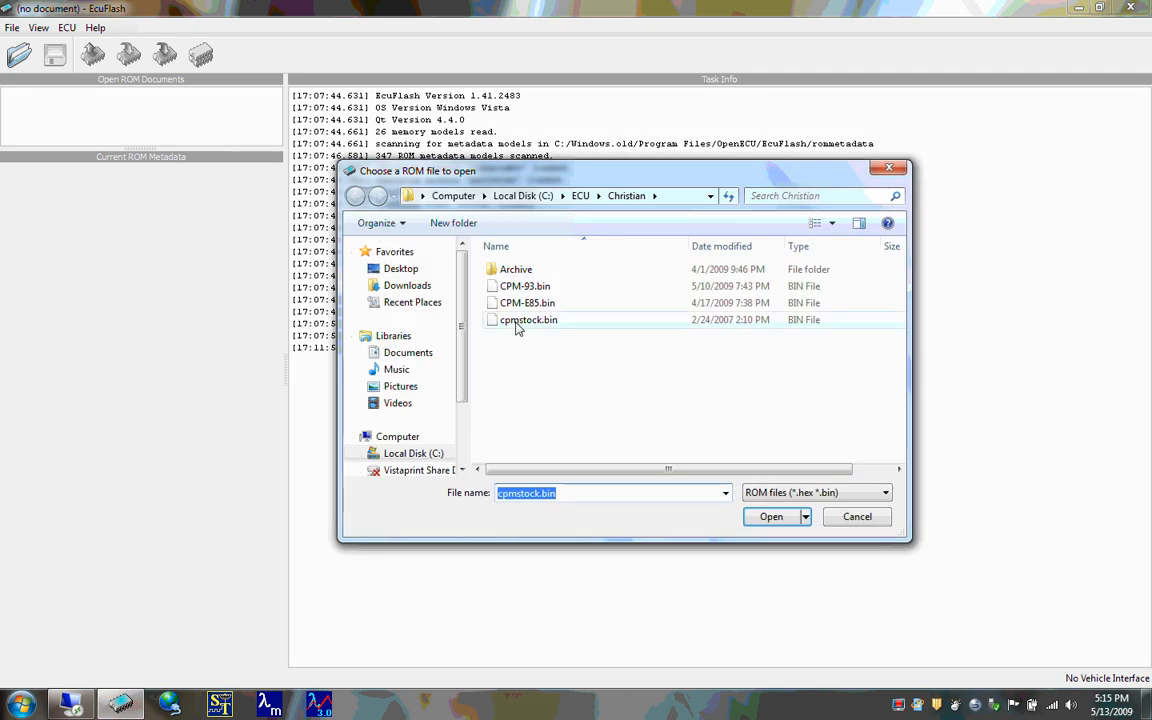
double_click(517, 323)
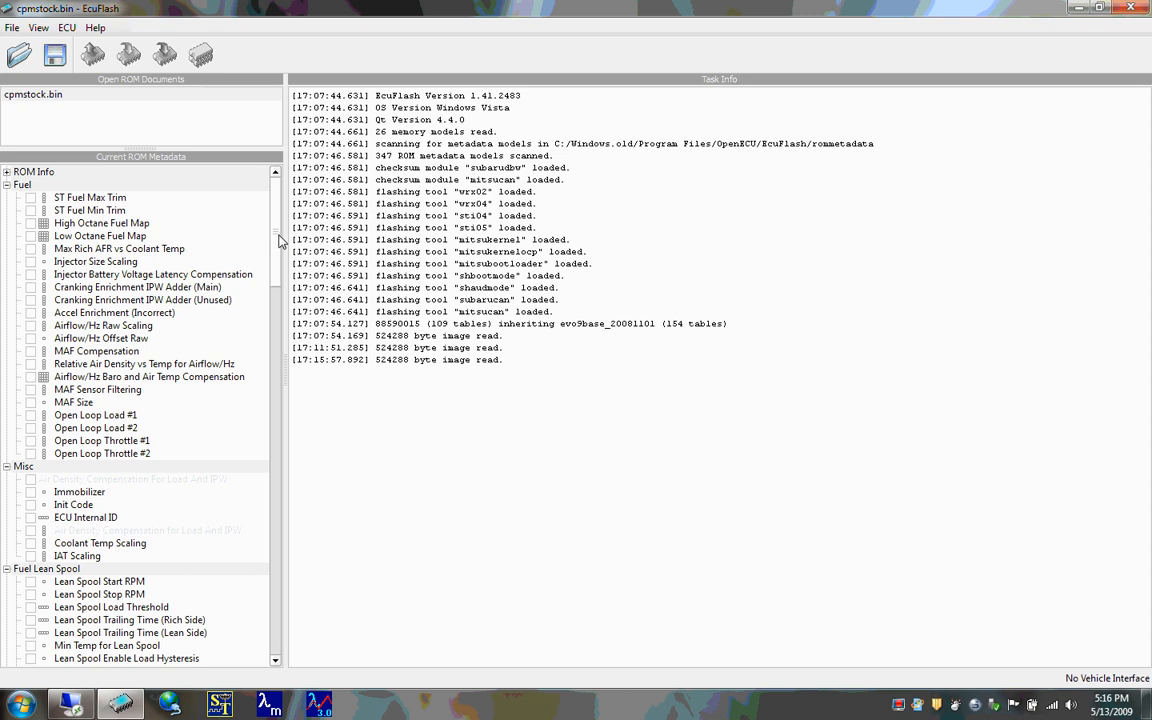
scroll(277, 295, "down", 8)
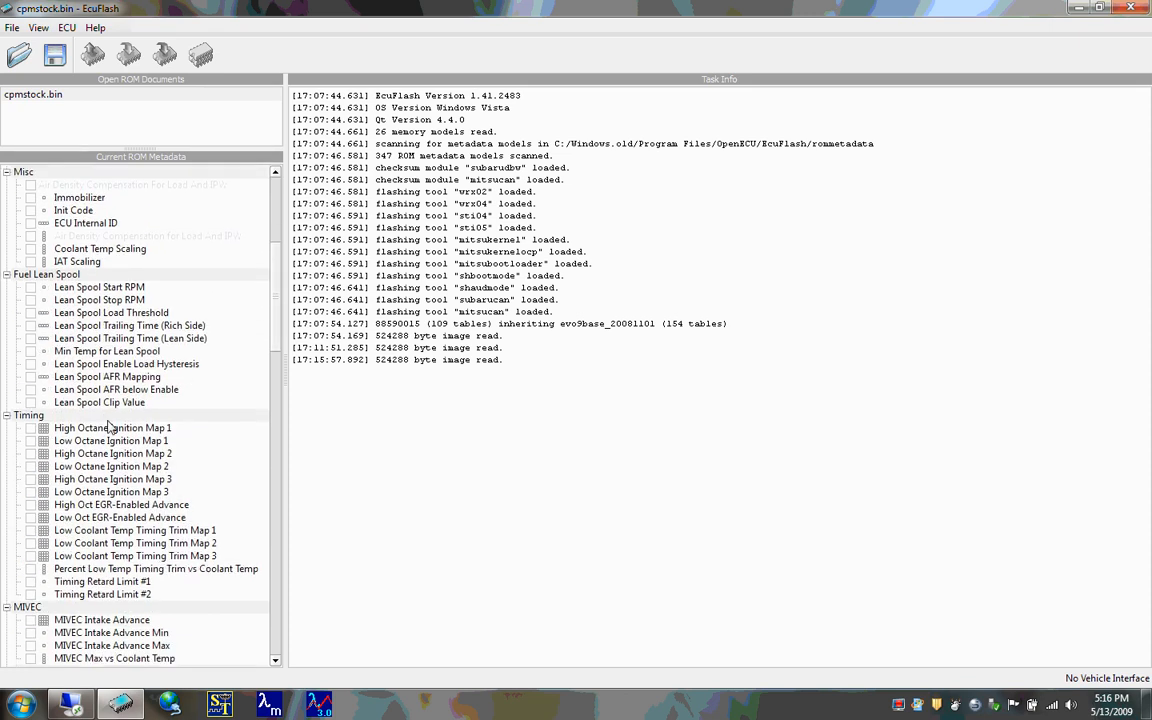
left_click(111, 430)
double_click(111, 436)
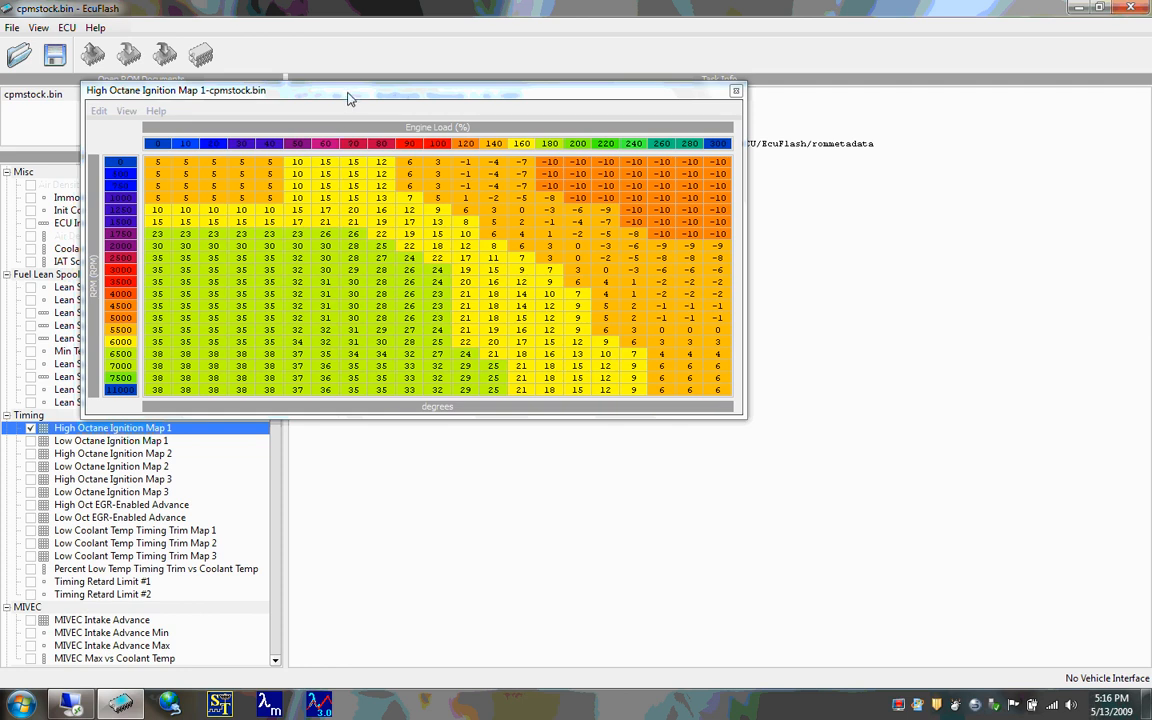
left_click_drag(349, 93, 562, 254)
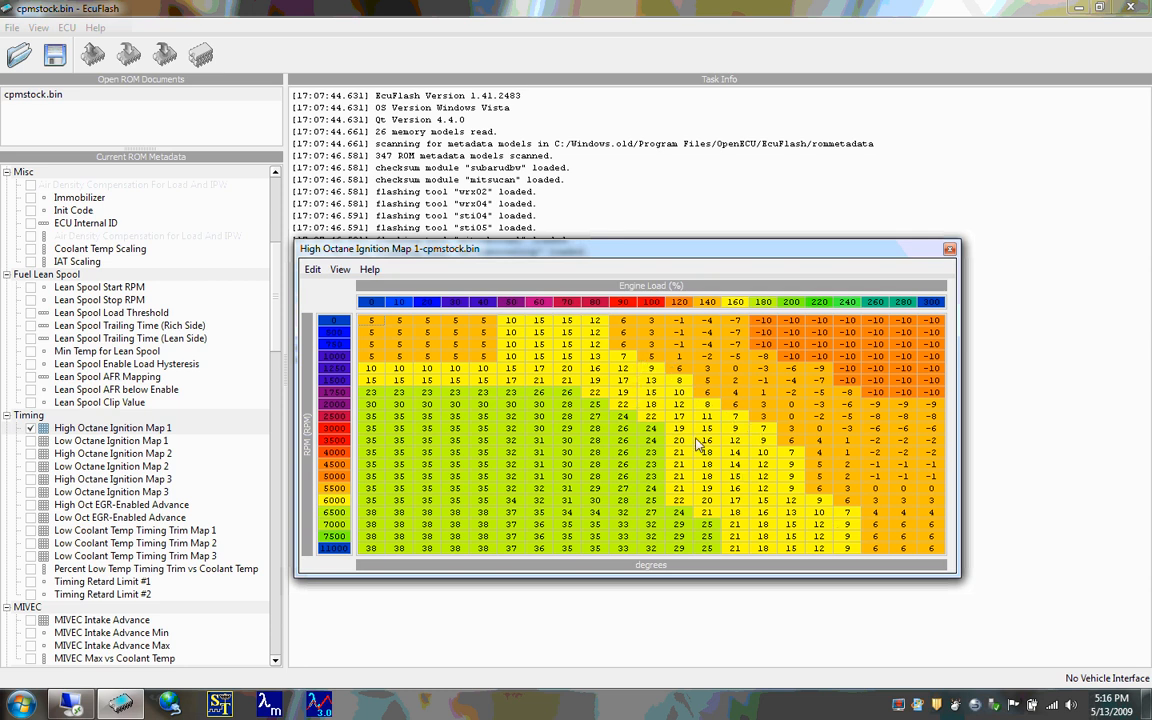
Examine the high-load cells of the ignition map and the editing commands available for the table
left_click(765, 480)
left_click(877, 479)
left_click_drag(571, 249, 571, 166)
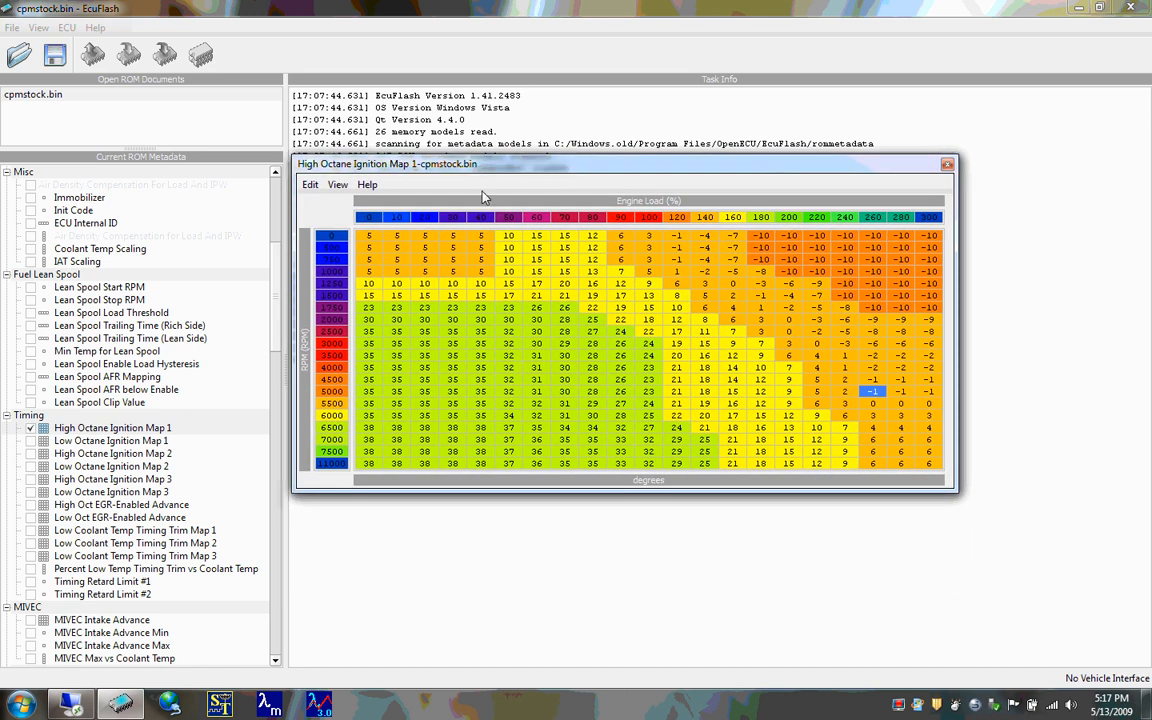
left_click(310, 184)
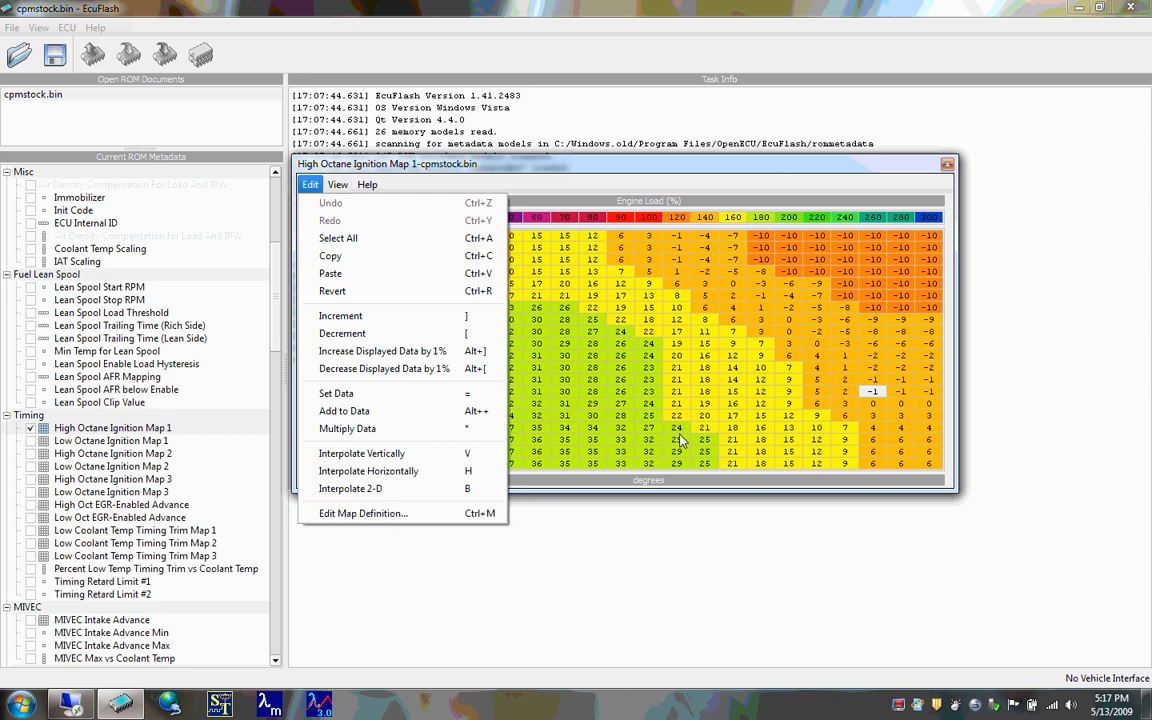
left_click(790, 365)
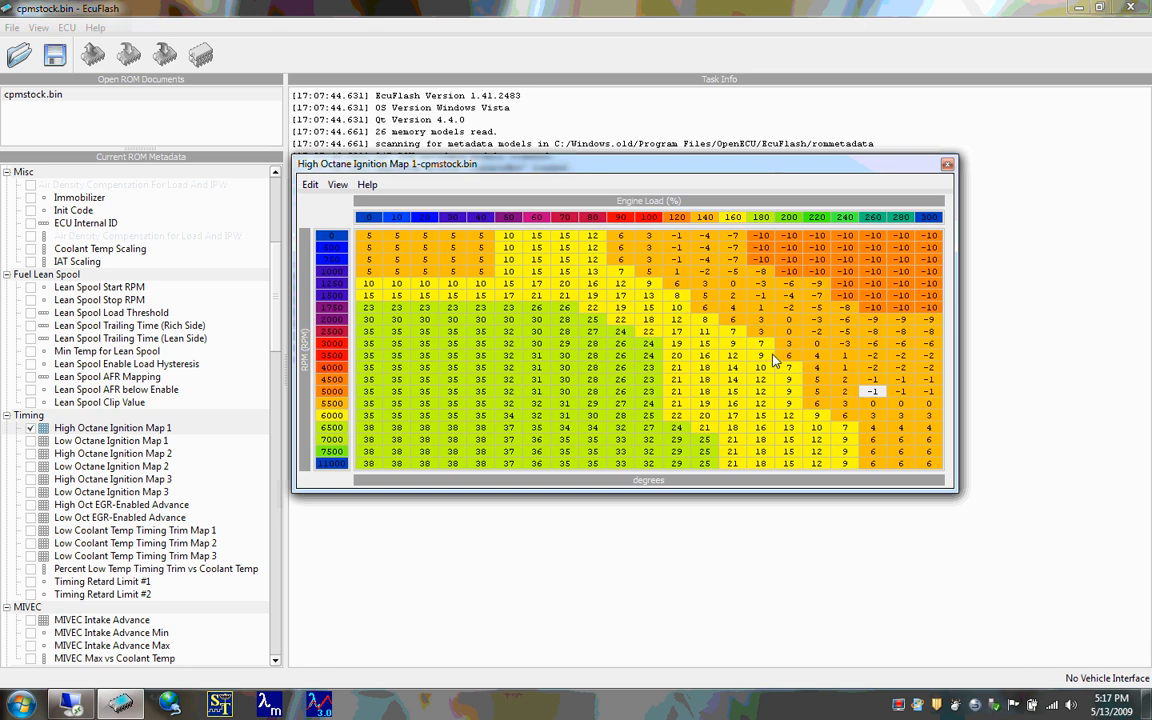
Set the 3500 RPM timing cells at 200, 220 and 240 engine load to 0 degrees
left_click_drag(761, 358, 870, 365)
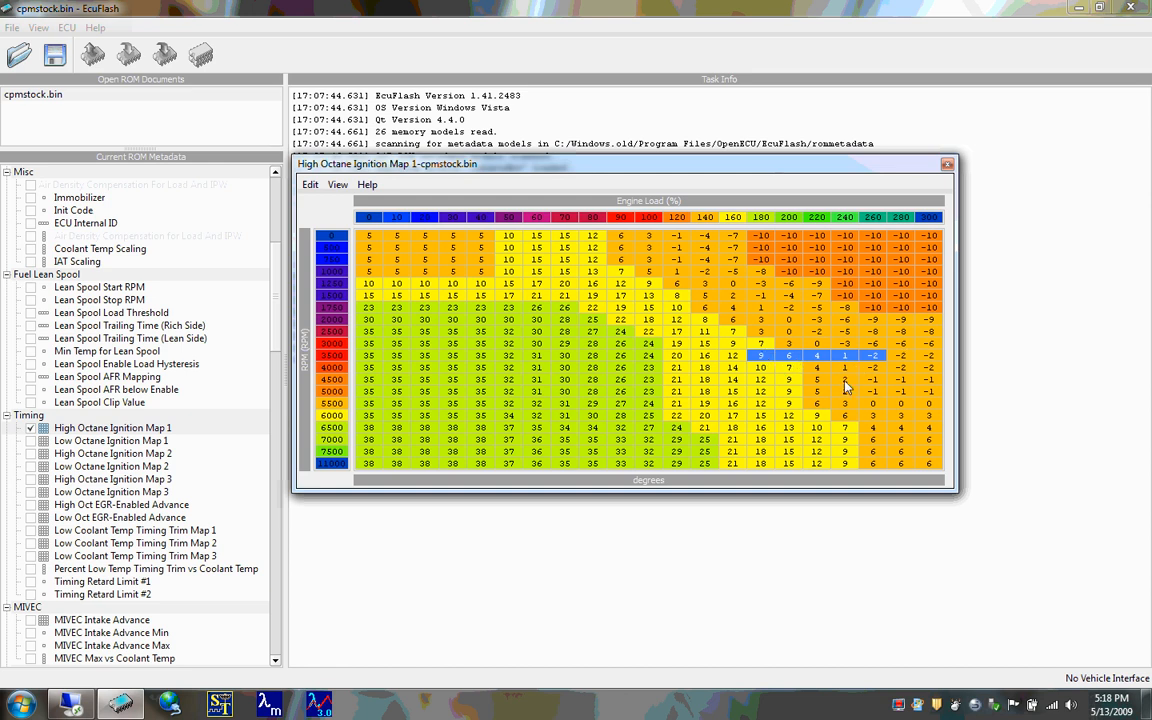
left_click(792, 355)
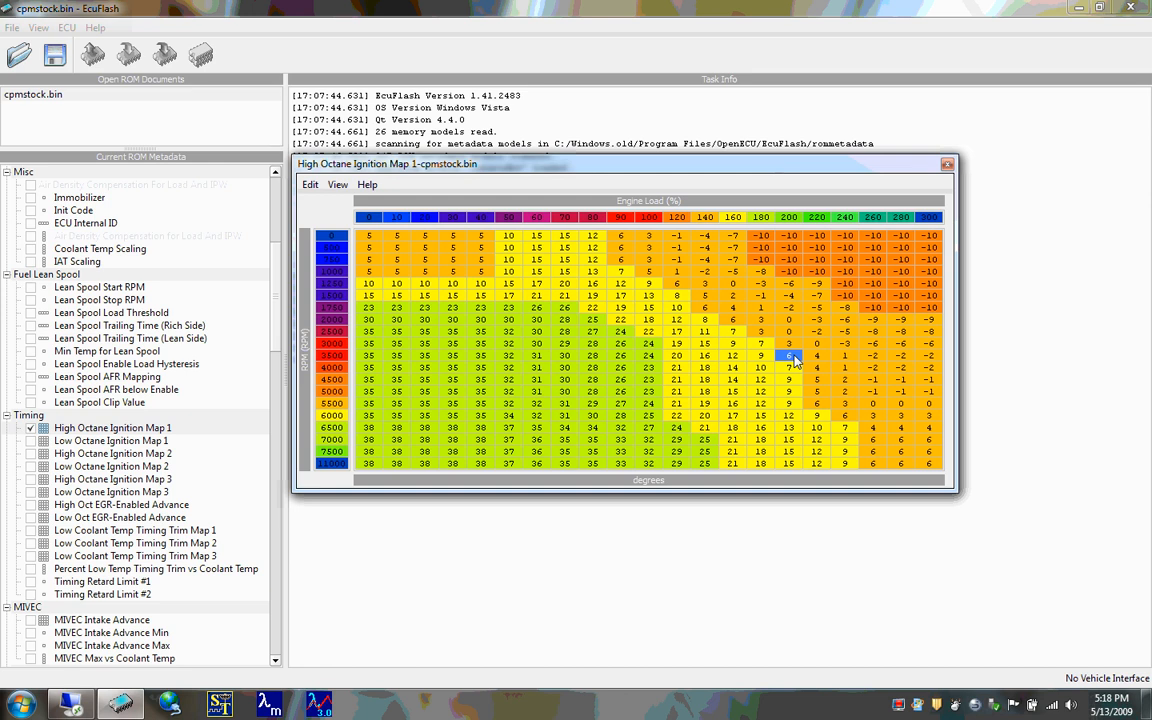
key("shift+Right")
key("shift+Right")
key("equal")
type("0")
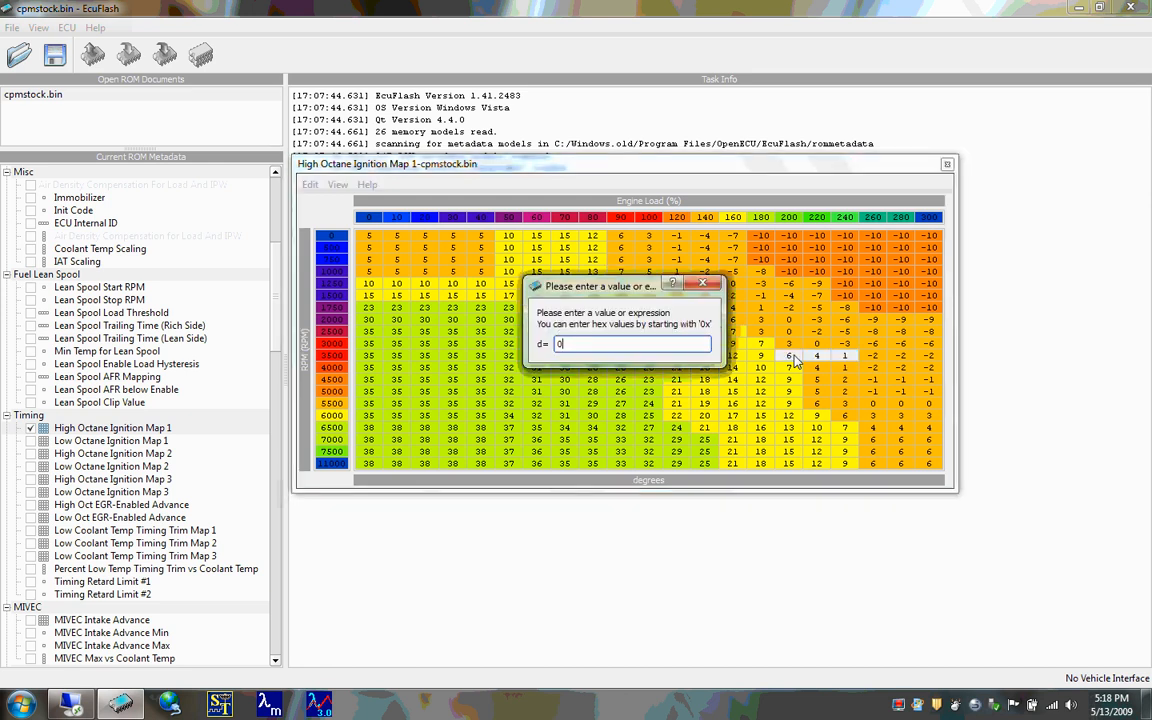
key("Return")
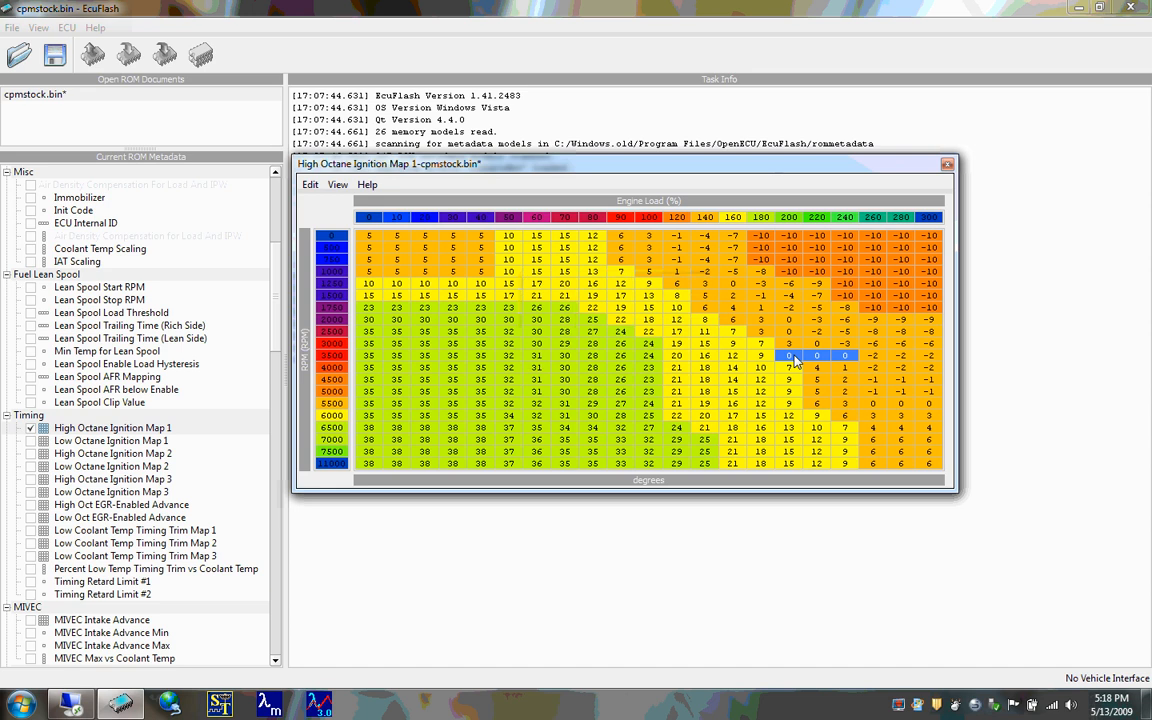
Interpolate the 3500 RPM row horizontally between 180 and 260 engine load
left_click(761, 358)
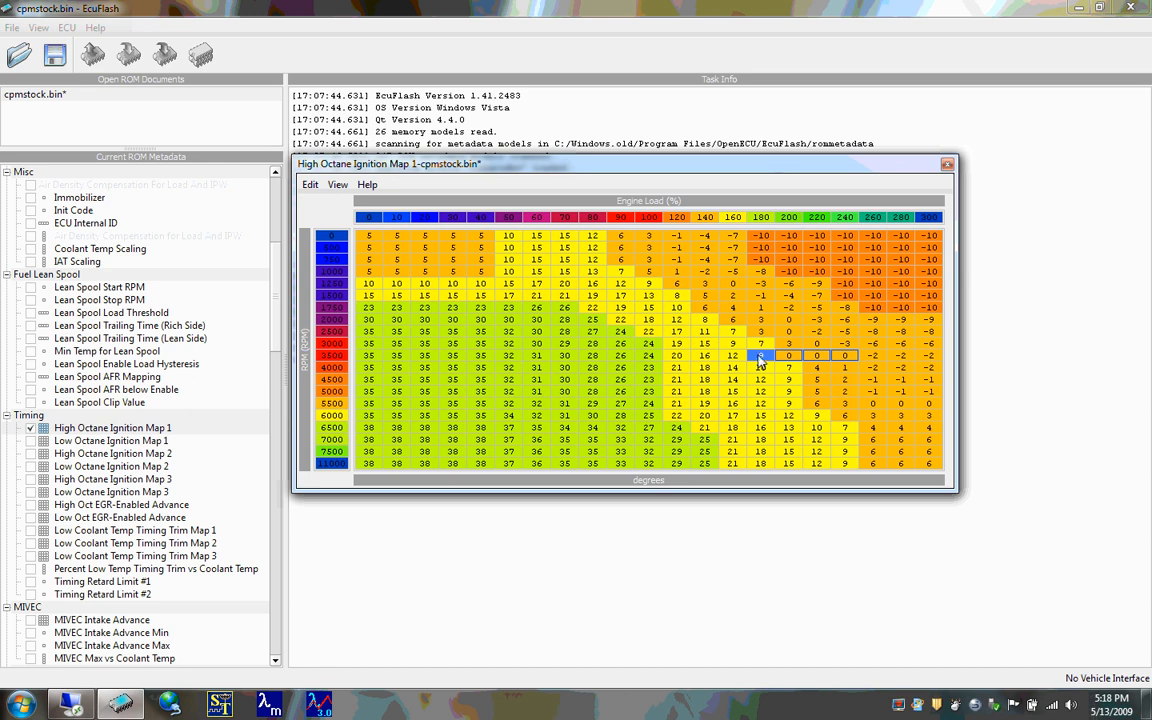
key("plus")
key("minus")
left_click(872, 357)
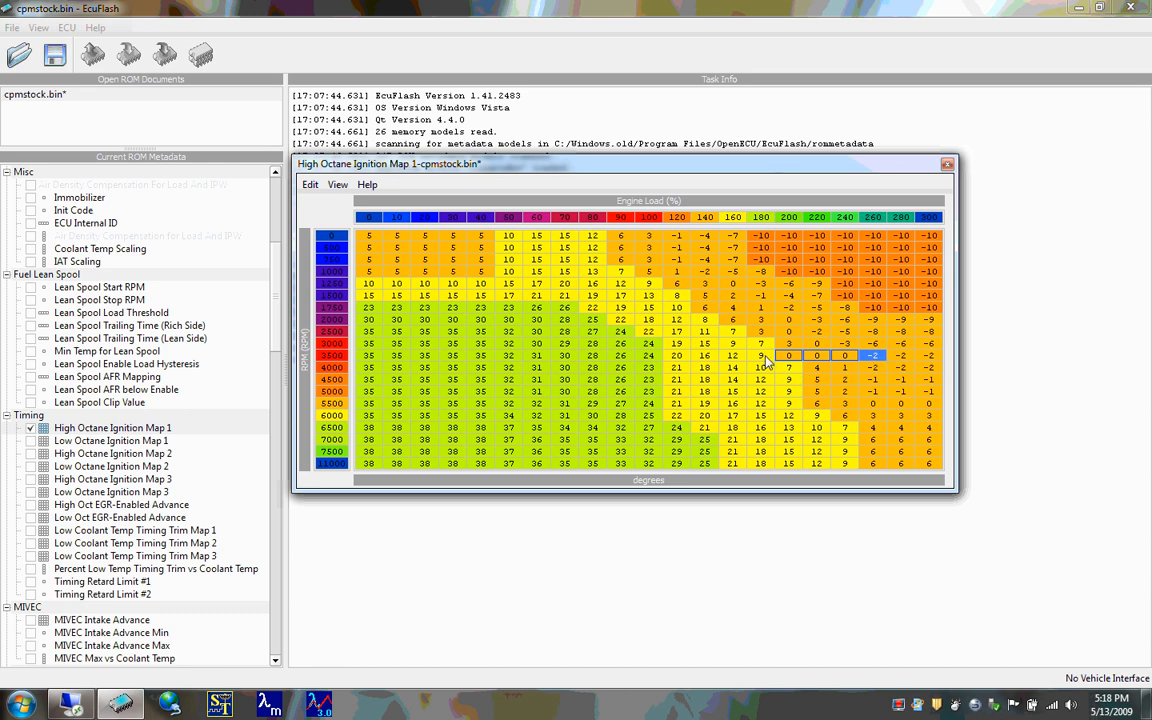
left_click_drag(872, 357, 766, 363)
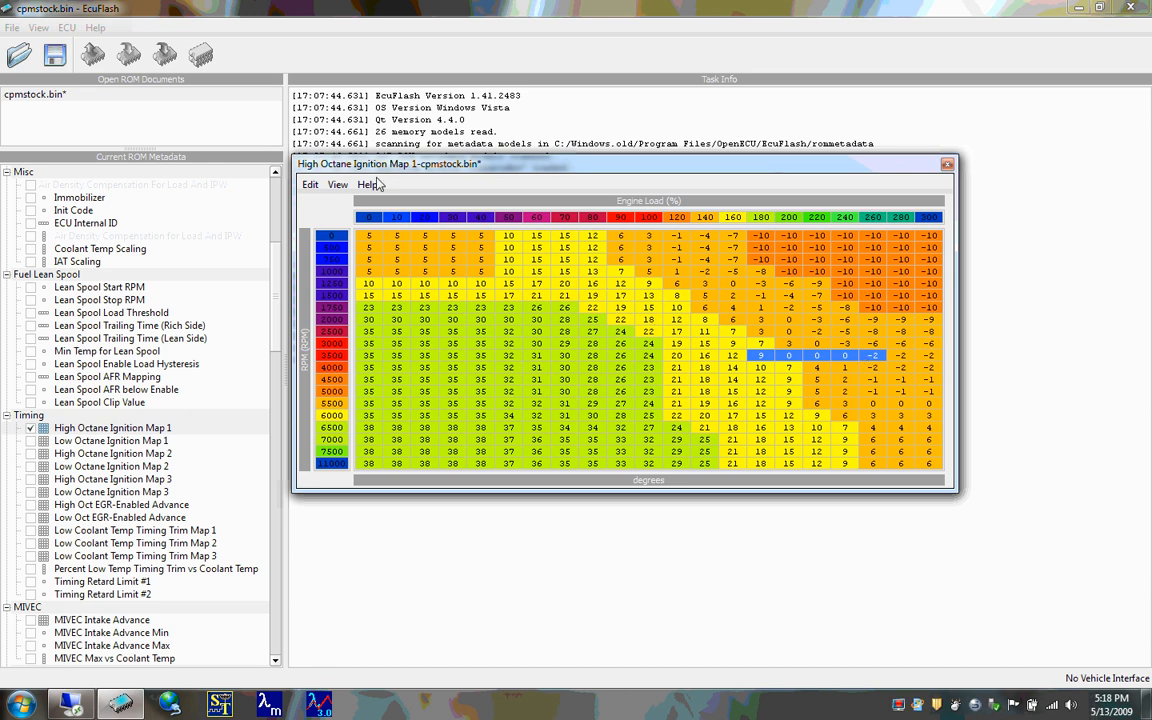
left_click(310, 184)
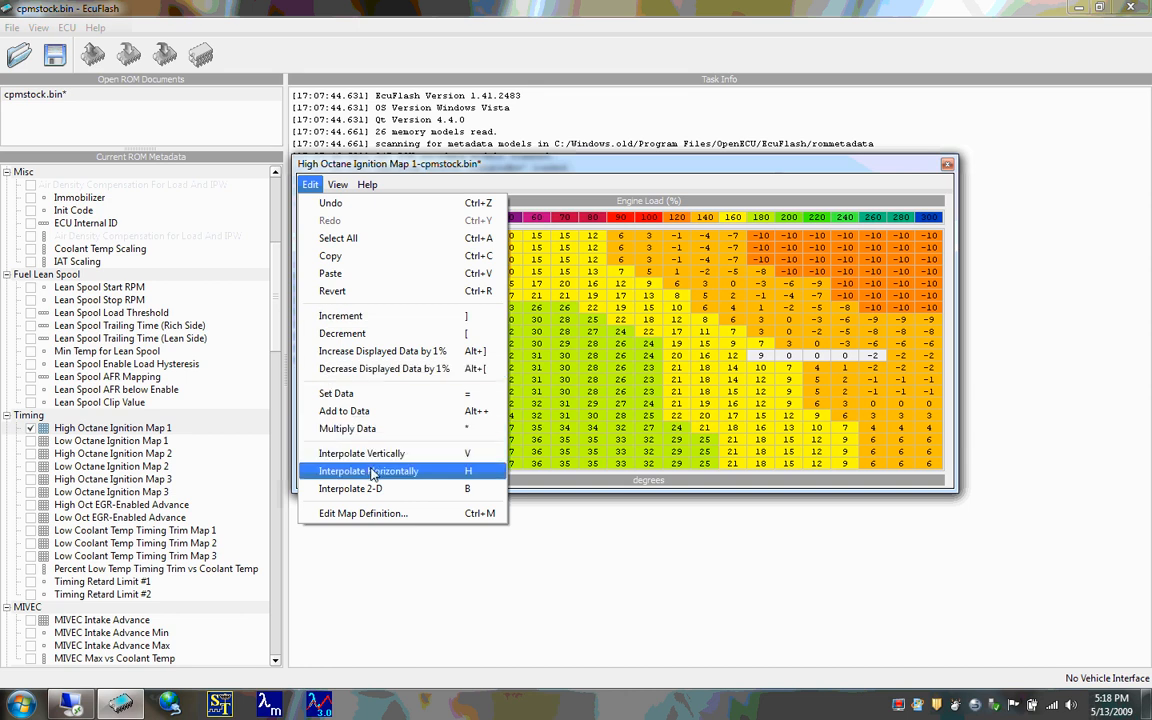
left_click(475, 474)
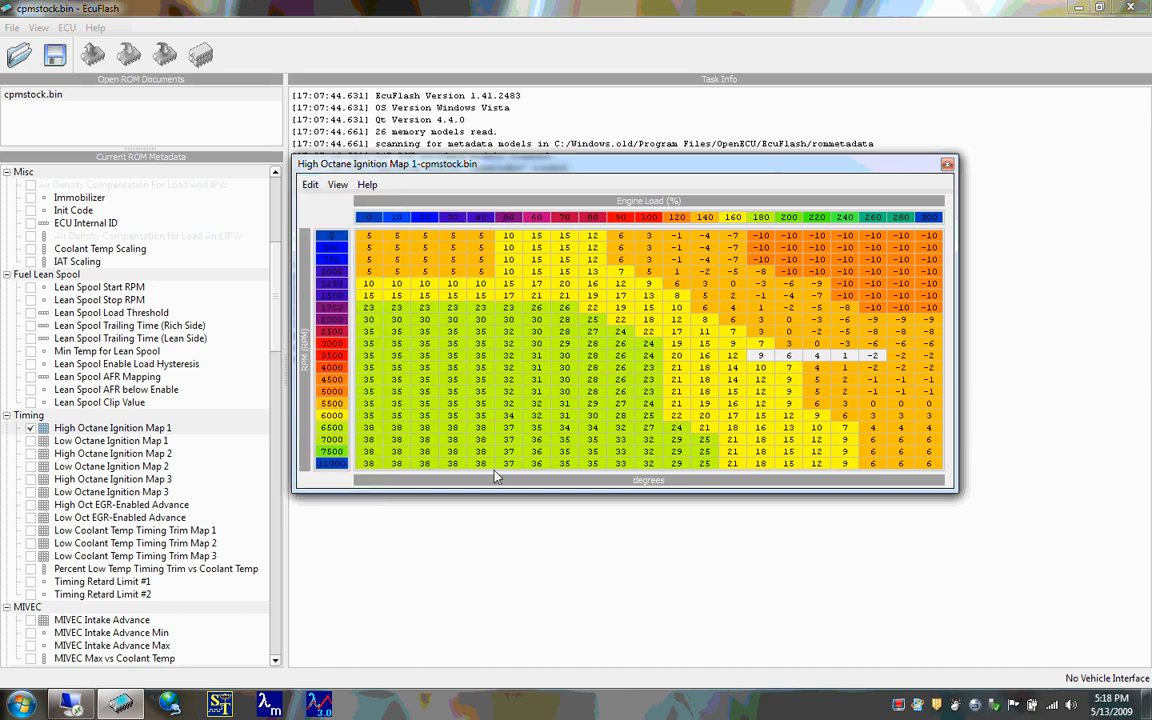
left_click(778, 369)
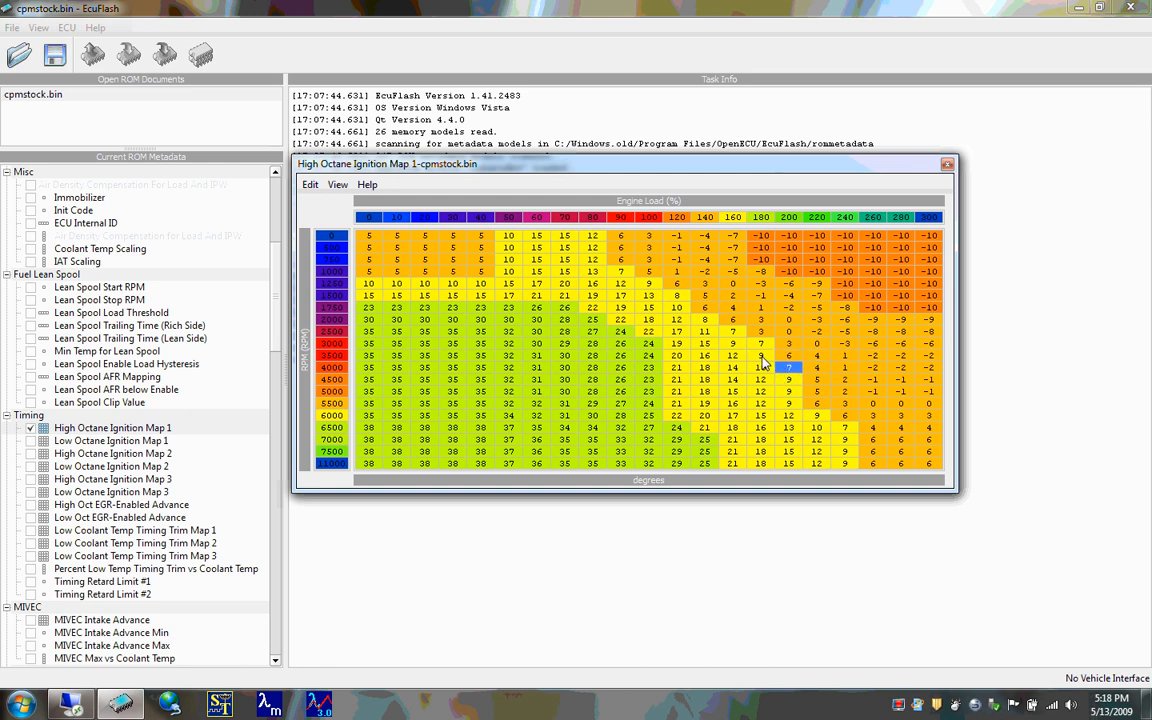
left_click(761, 356)
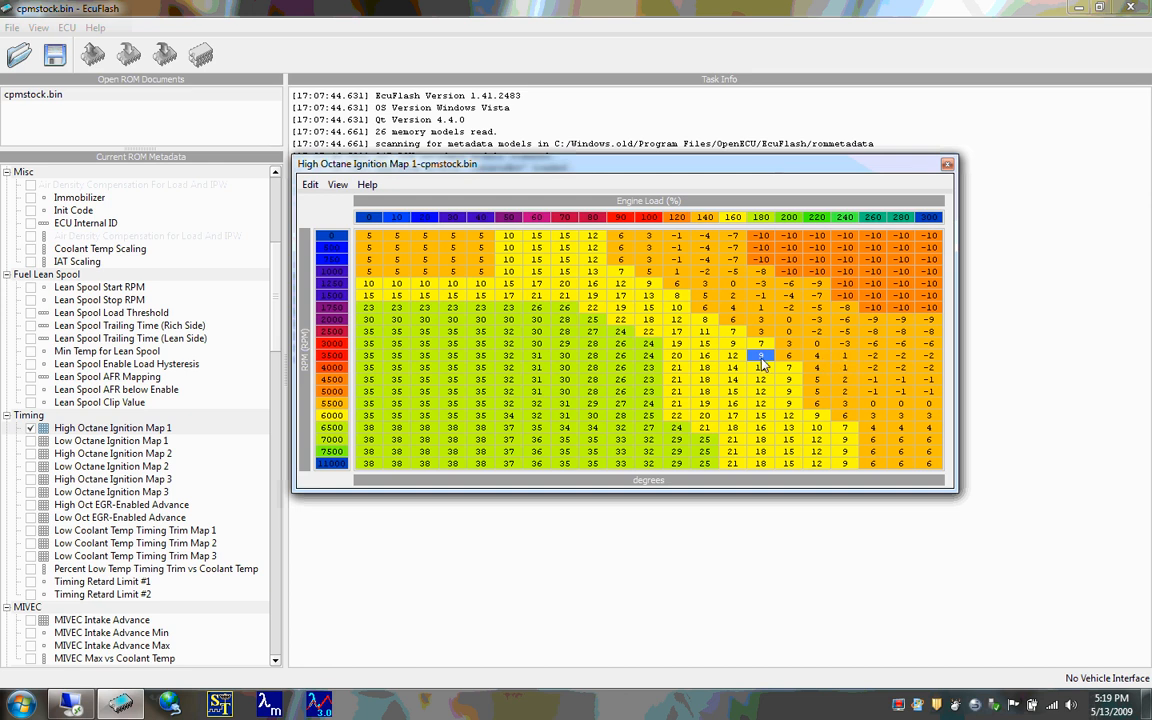
left_click(871, 357)
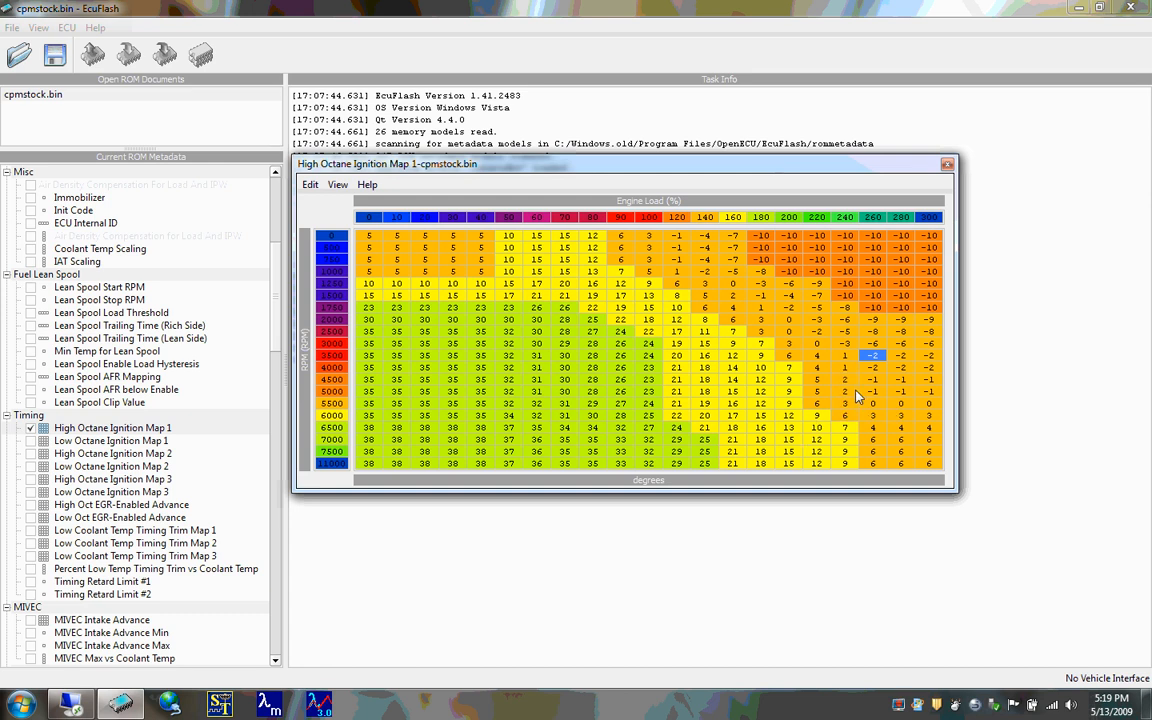
Set the timing cells in the 240 engine load column from 5000 to 6500 RPM to 0 degrees
left_click_drag(856, 394, 857, 428)
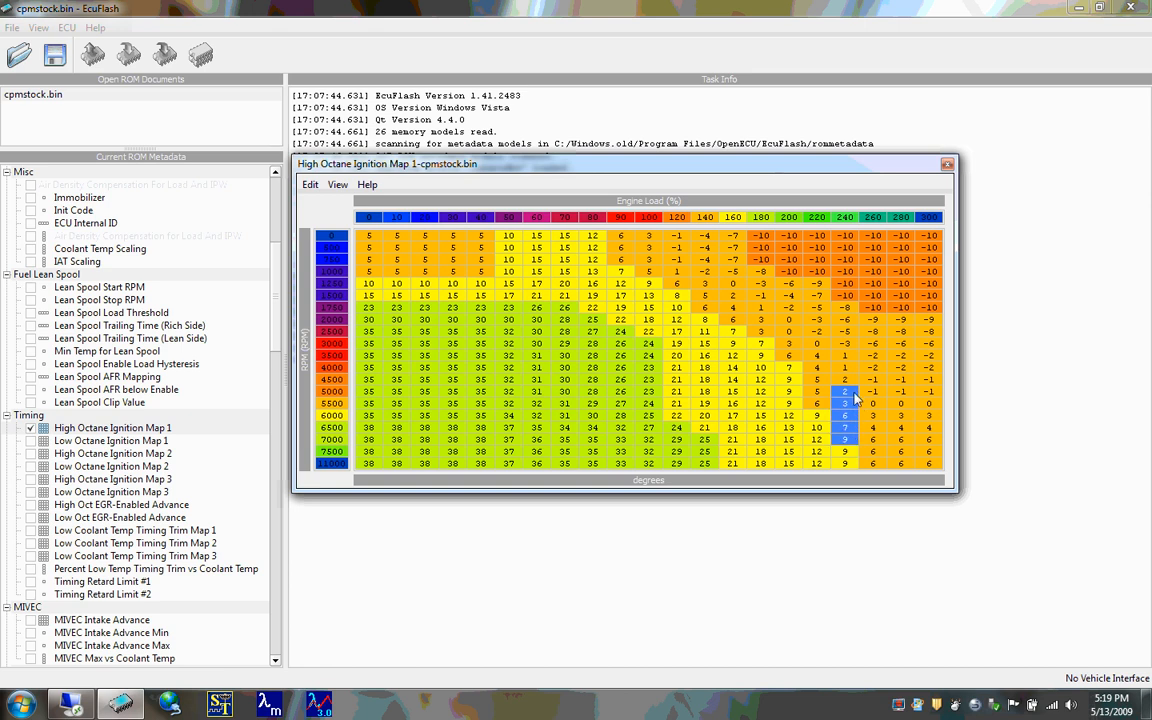
left_click(852, 395)
left_click(851, 404)
left_click(851, 415)
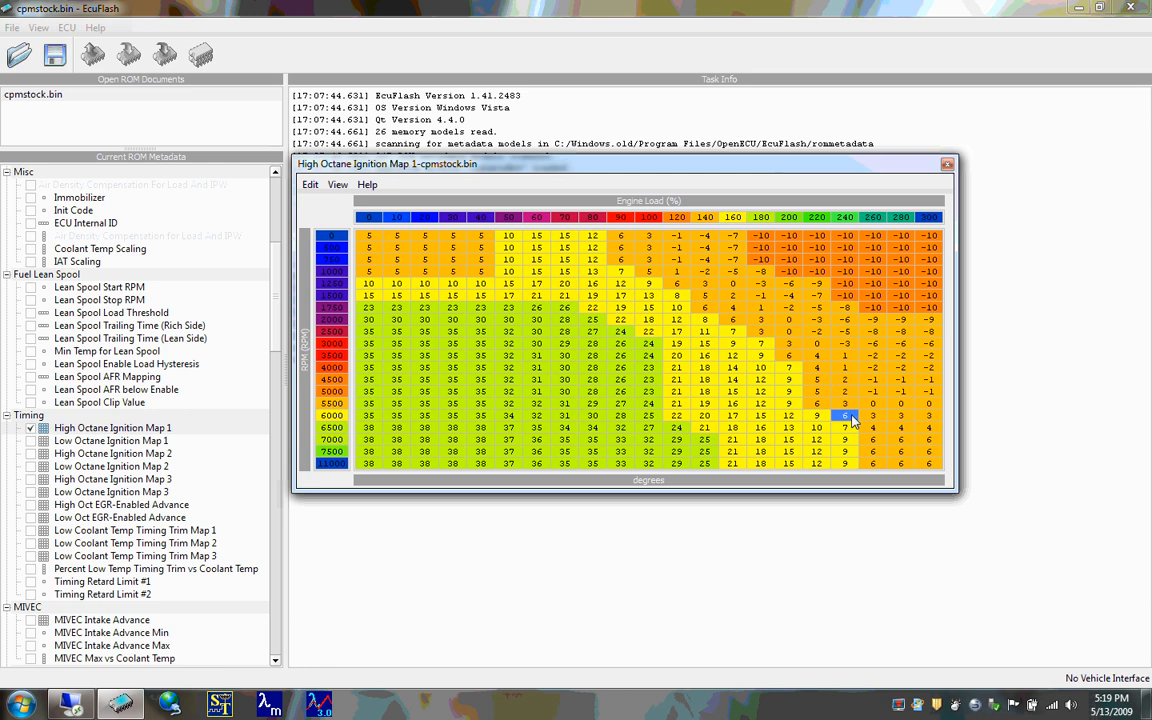
left_click(851, 427)
left_click(852, 439)
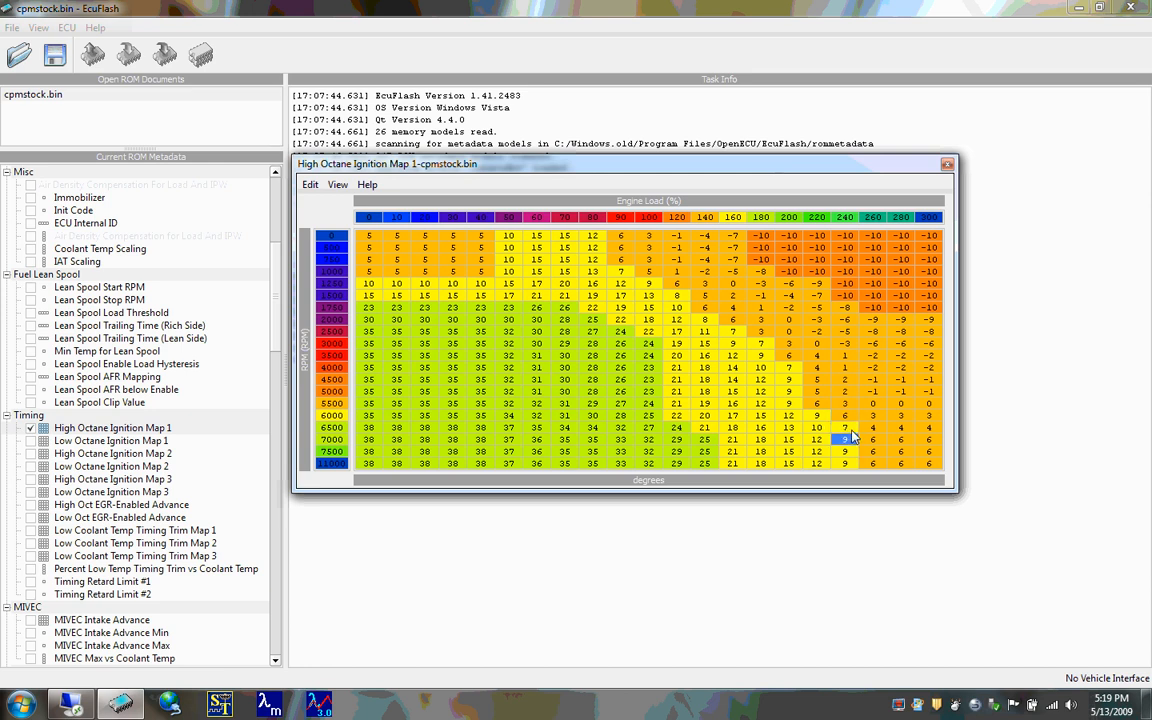
left_click_drag(852, 430, 852, 400)
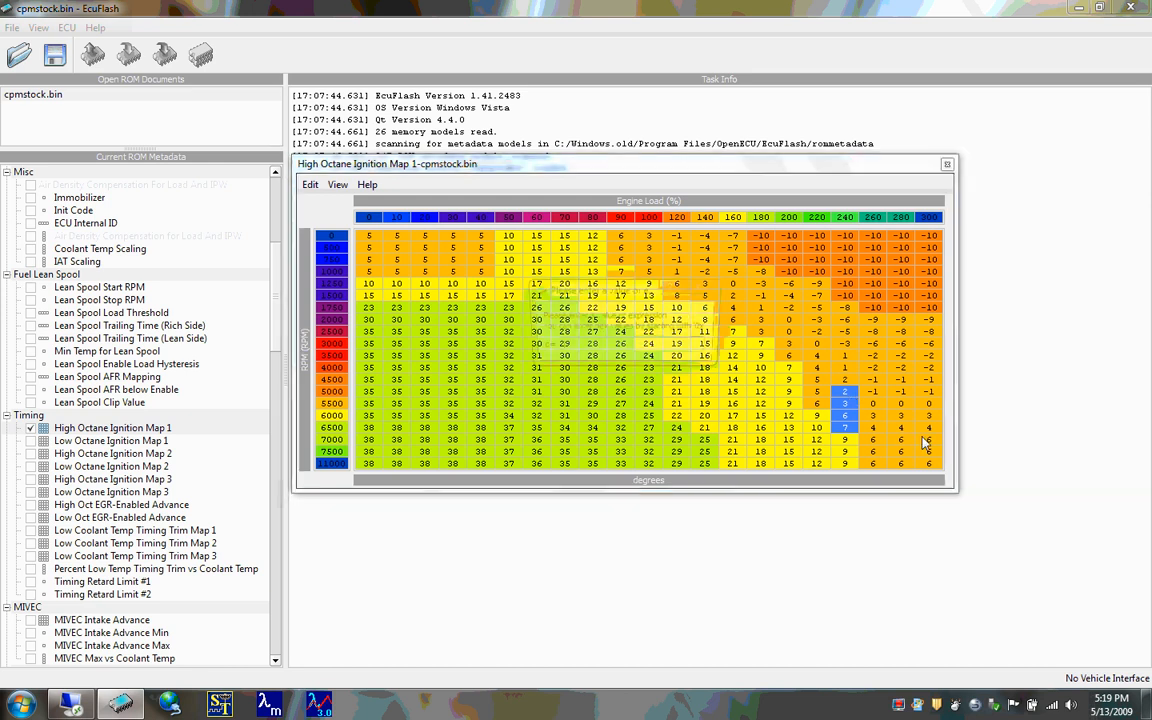
type("0")
key("Return")
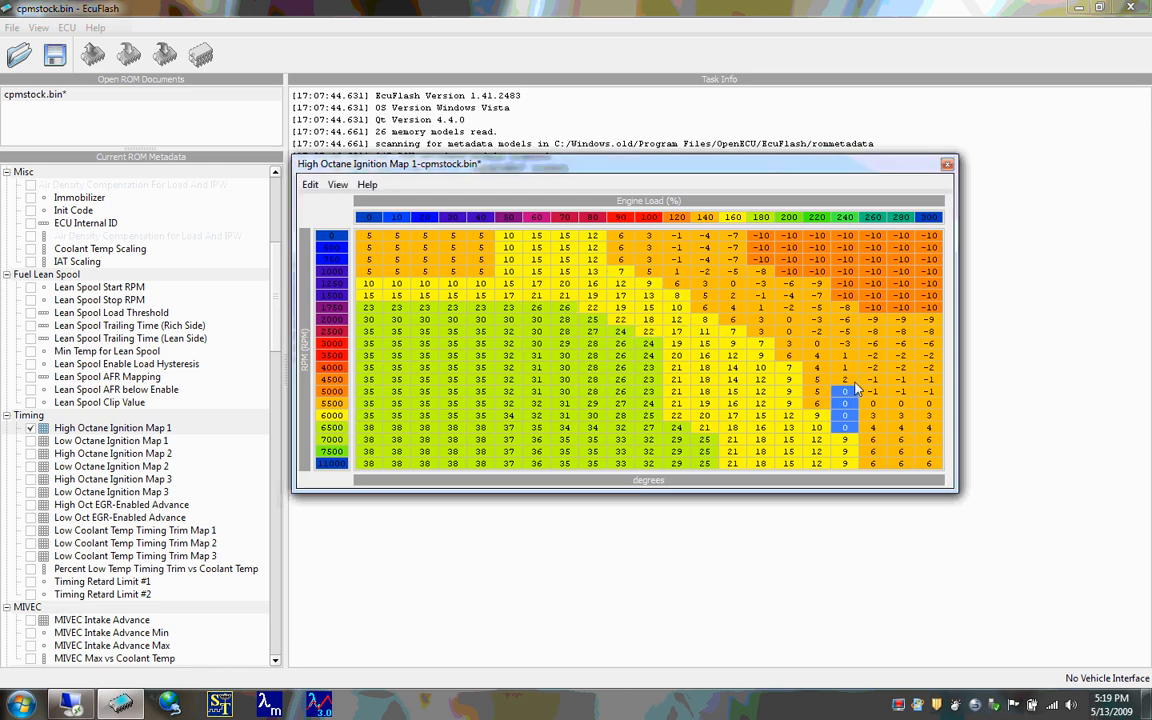
Interpolate the 240 engine load column vertically between 4500 and 7000 RPM
left_click_drag(851, 381, 850, 442)
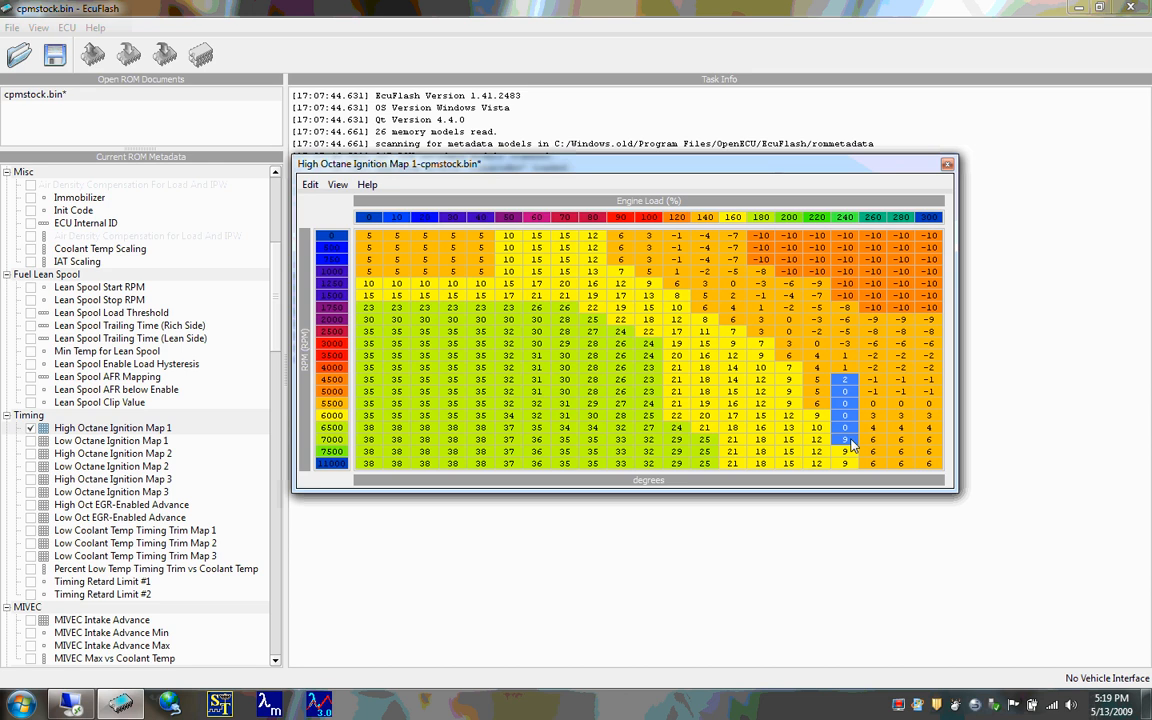
left_click(311, 185)
left_click(438, 456)
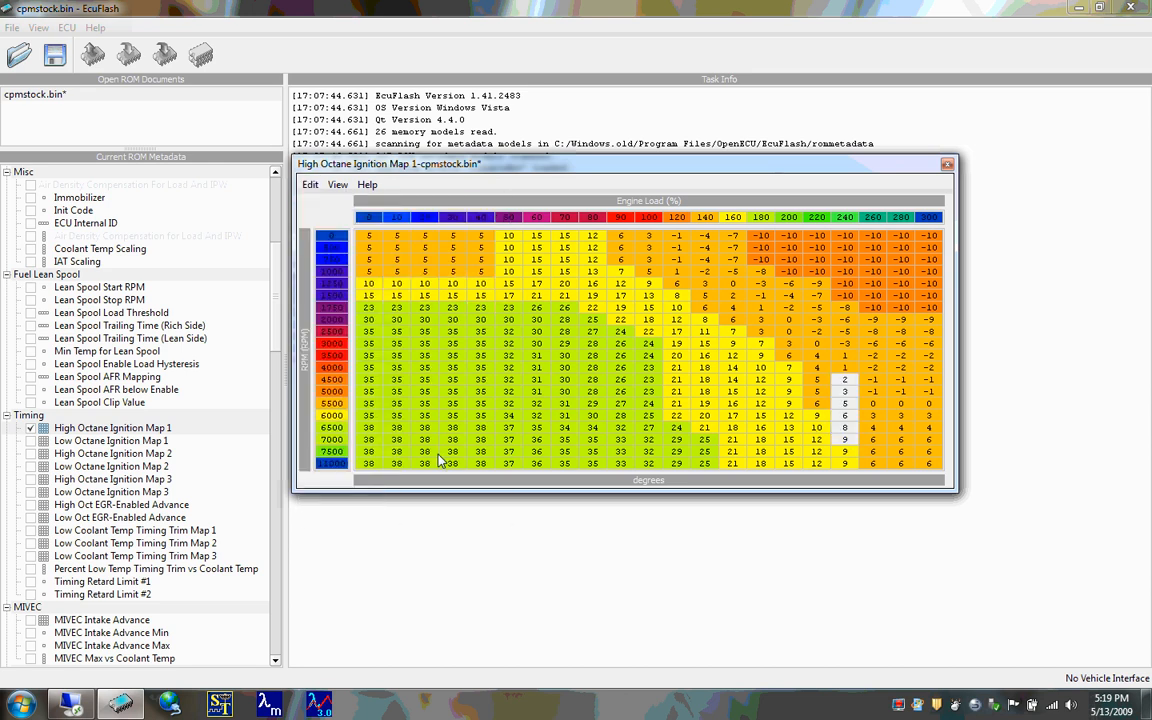
left_click(816, 381)
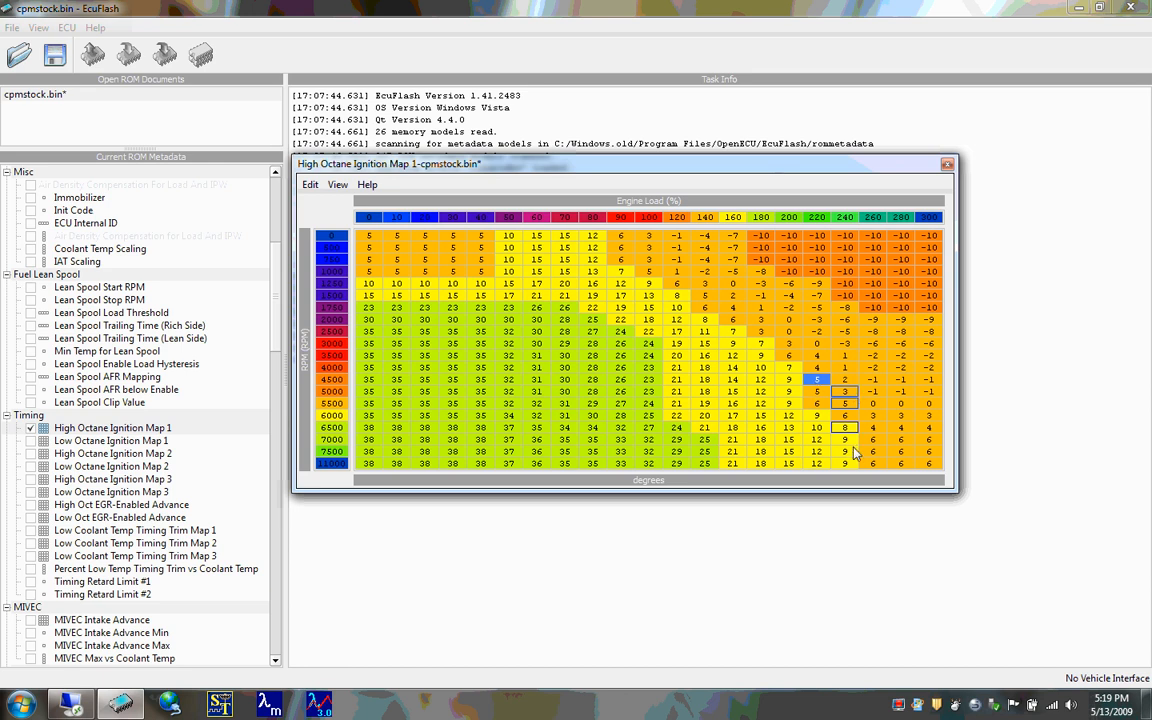
In the 240 engine load column, reset the 5000 to 6500 RPM cells to 0 and set the 7000 RPM cell to 20 degrees
left_click_drag(855, 445, 852, 398)
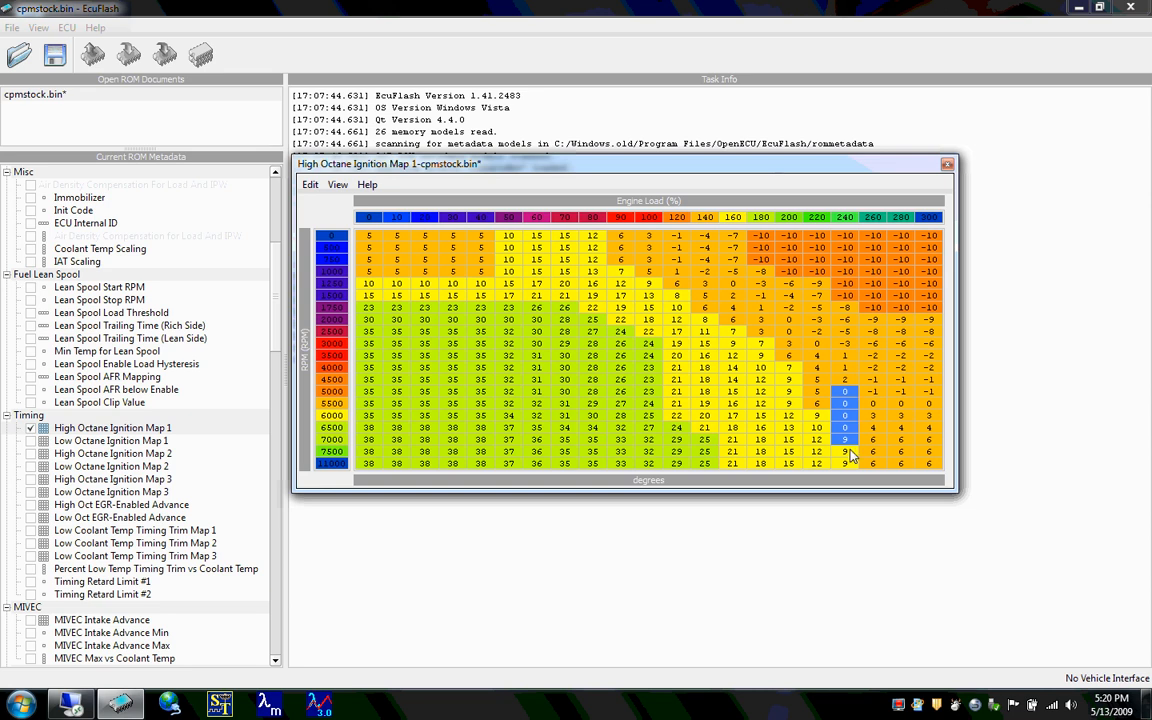
type("0")
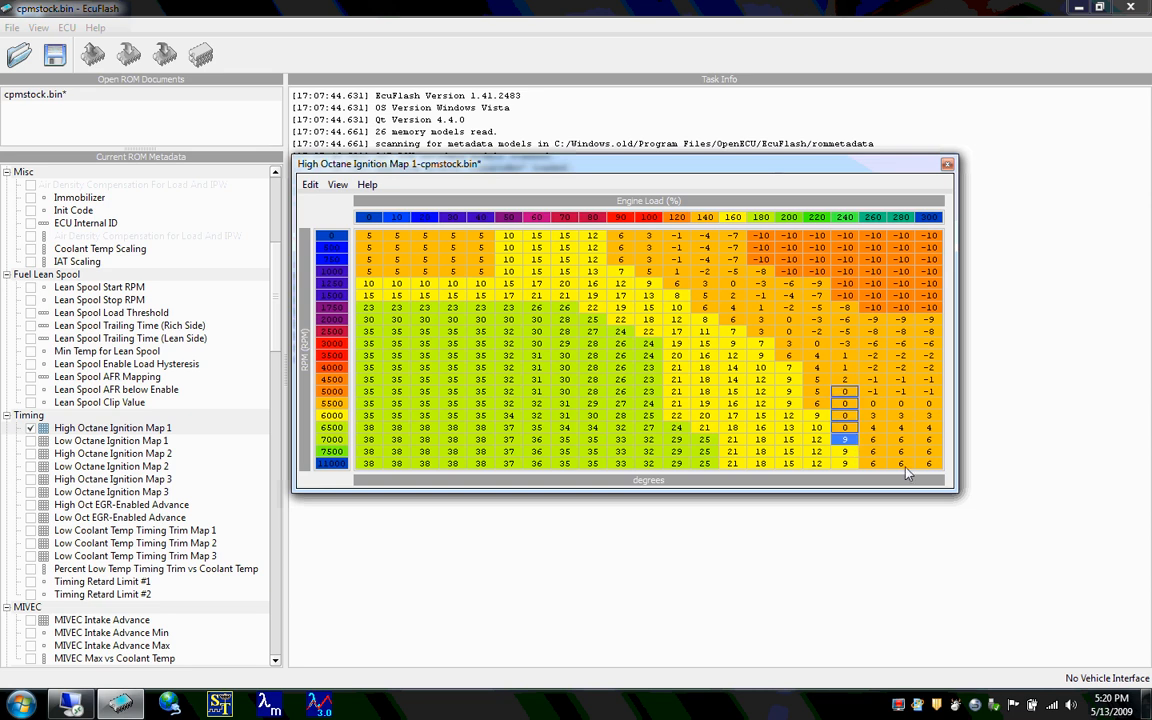
type("20")
key("Return")
Interpolate the 240 load column vertically from 4500 RPM to the 20-degree cell at 7000 RPM
left_click(846, 381)
left_click_drag(848, 381, 846, 447)
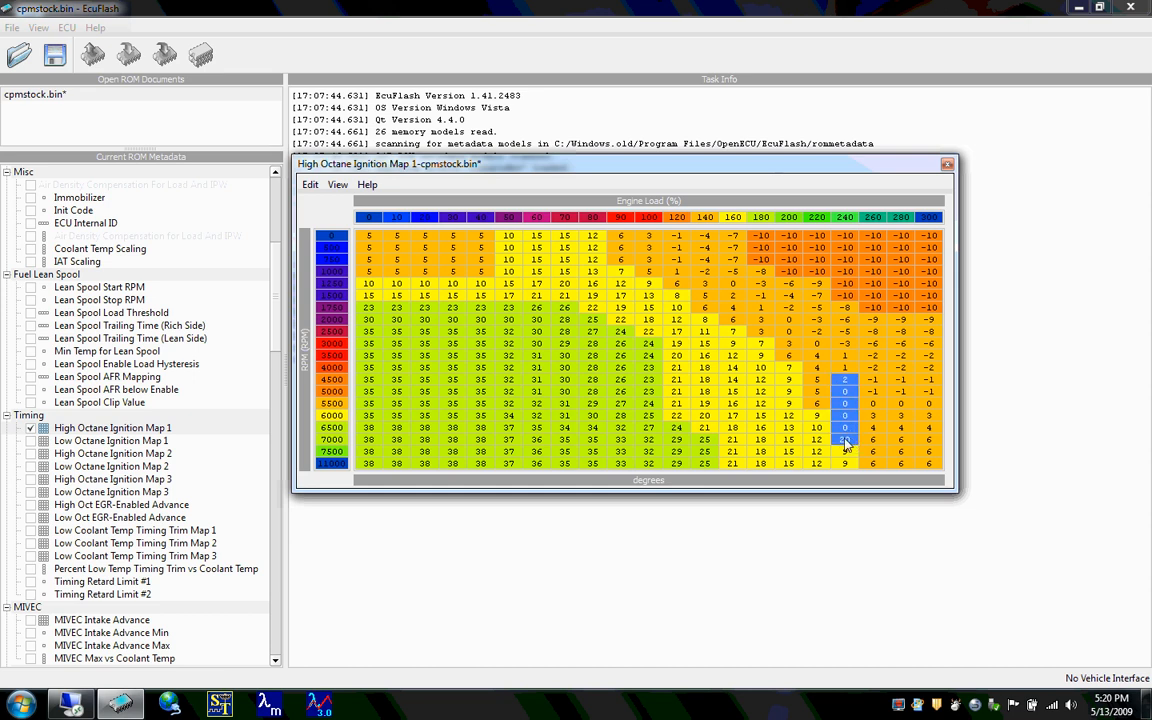
left_click(310, 185)
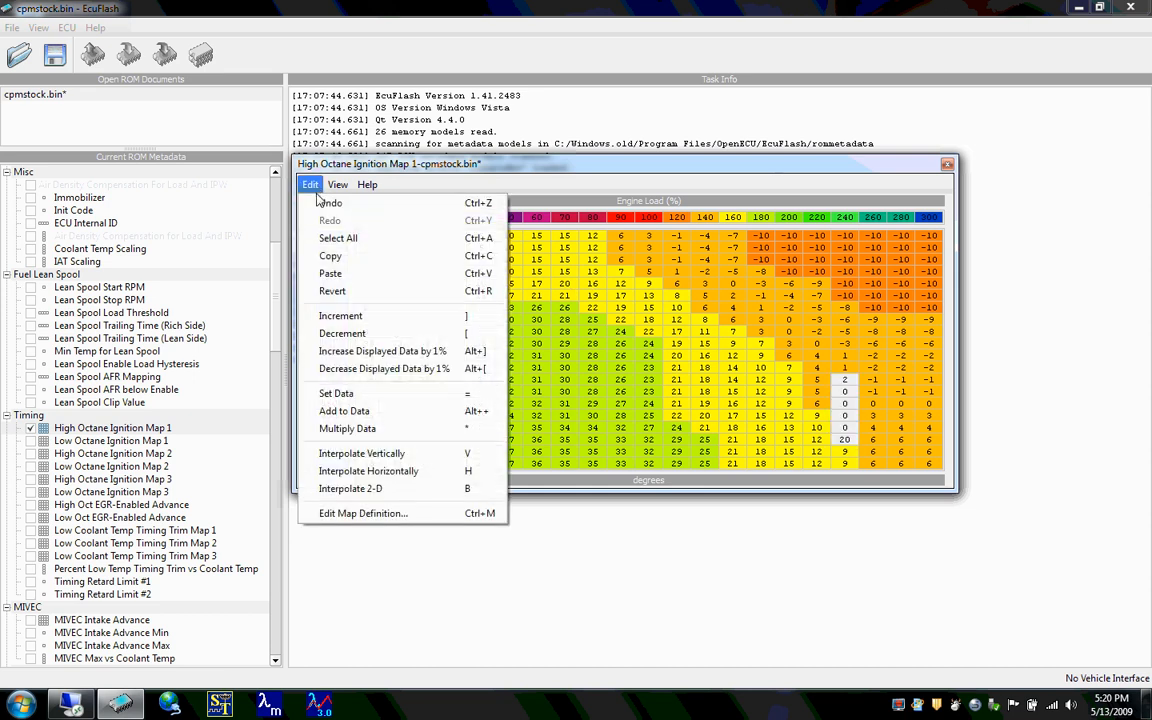
left_click(345, 453)
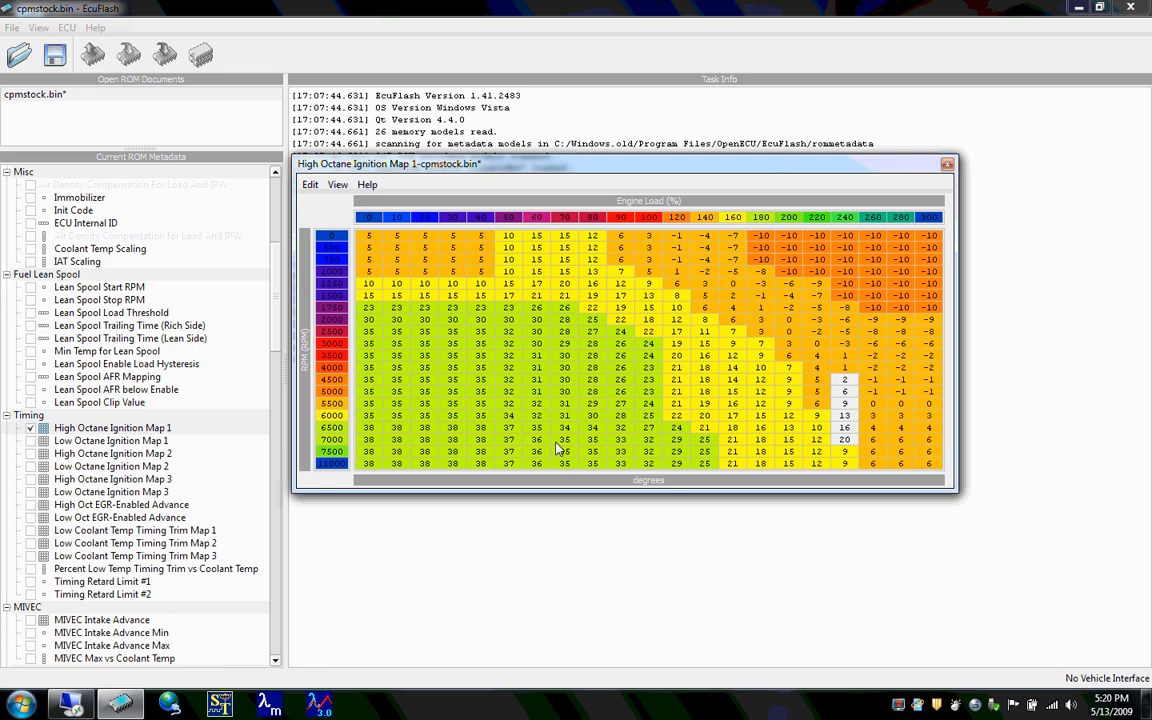
left_click_drag(868, 391, 866, 403)
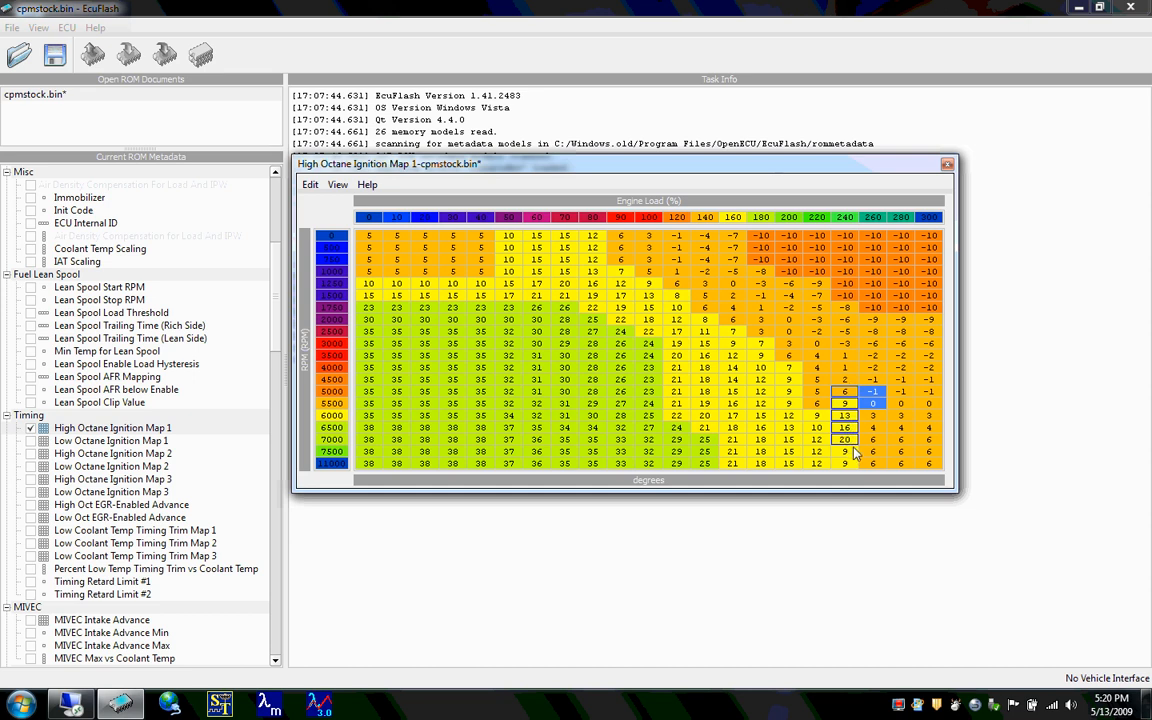
left_click(848, 380)
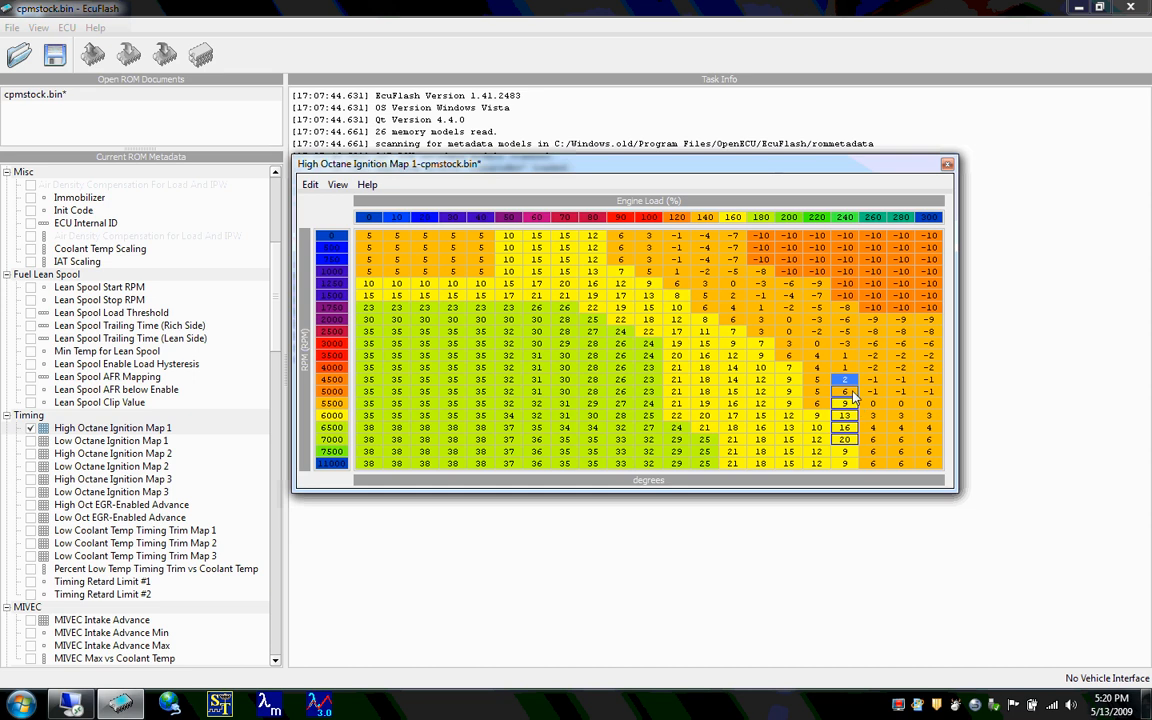
Undo the timing edits in the 240 engine load column between 4500 and 7000 RPM
left_click(850, 393)
left_click(851, 380)
key("ctrl+z")
key("ctrl+z")
key("ctrl+z")
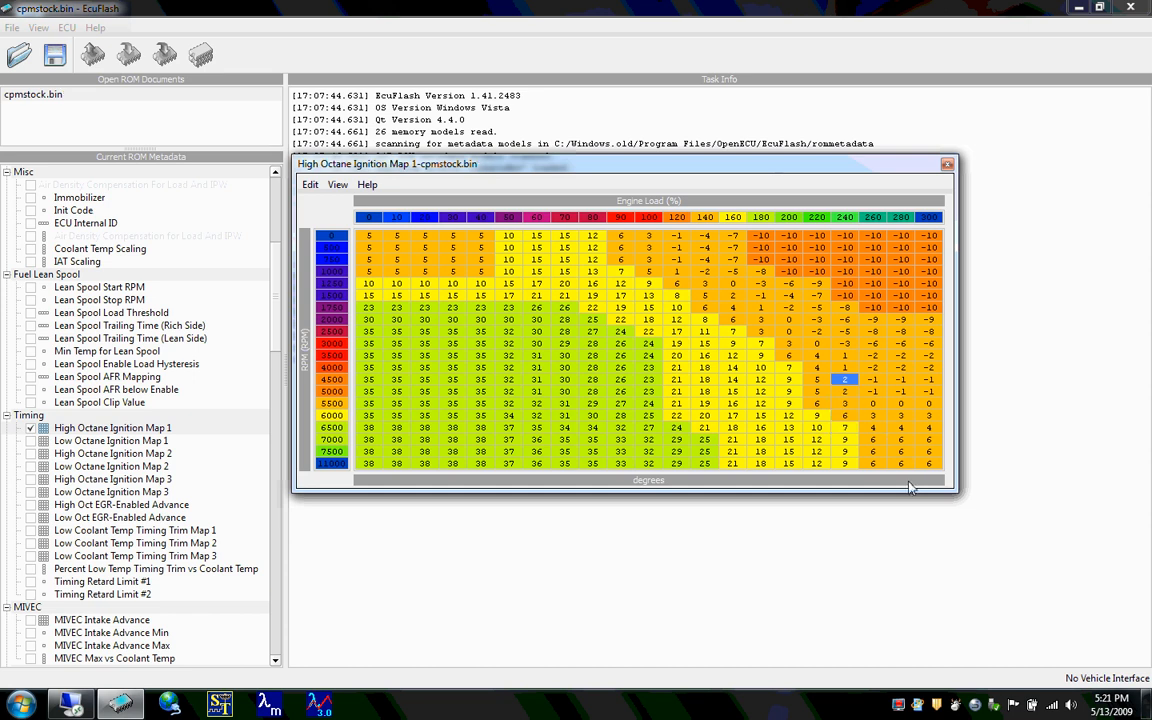
left_click(766, 392)
left_click(312, 188)
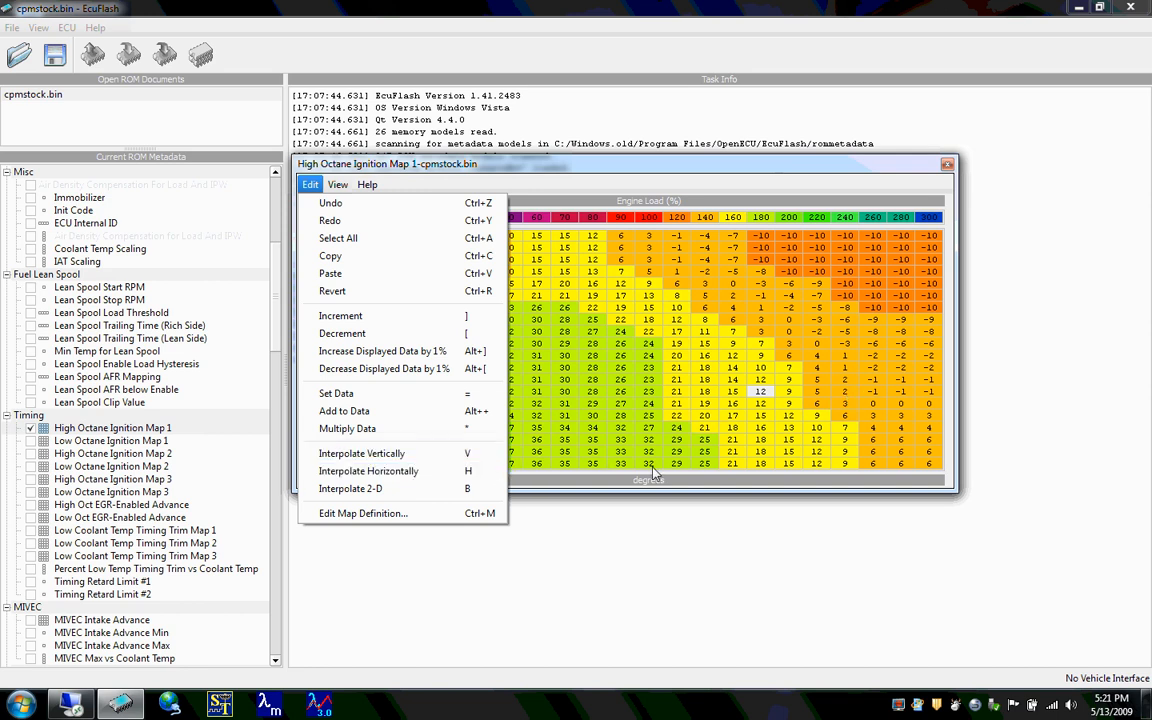
left_click(808, 404)
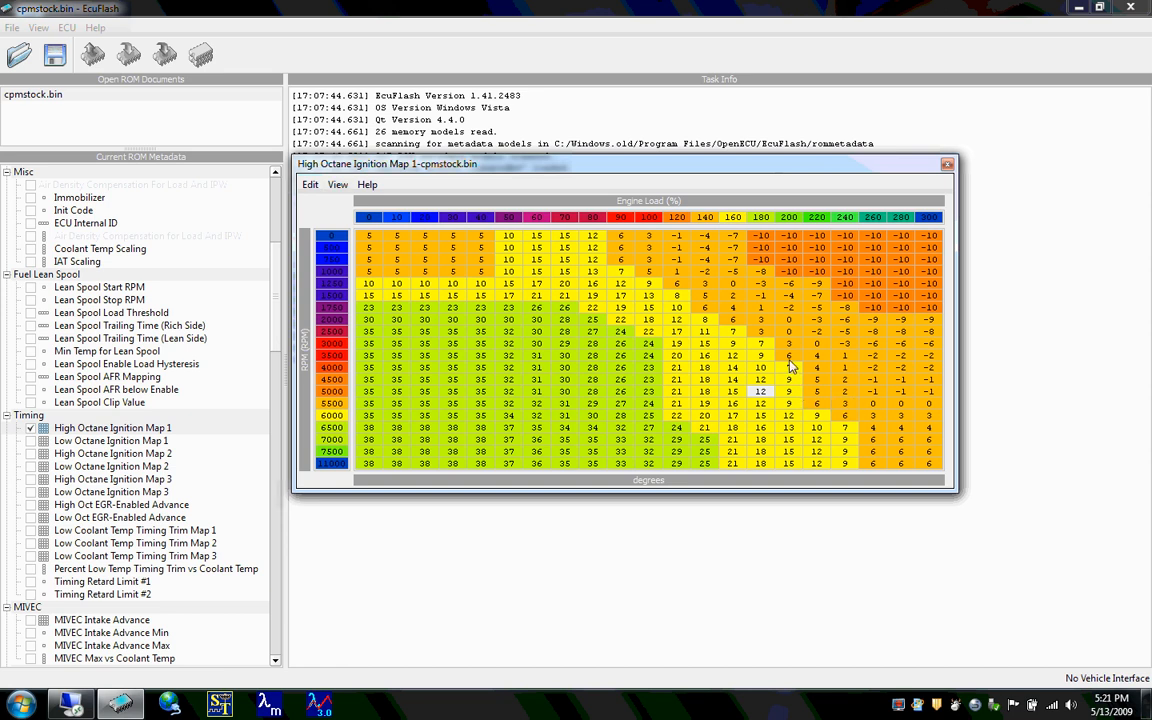
Set the block from 200 to 300 engine load and 3500 to 11000 RPM to 0, excluding its four corner cells
left_click_drag(789, 360, 930, 468)
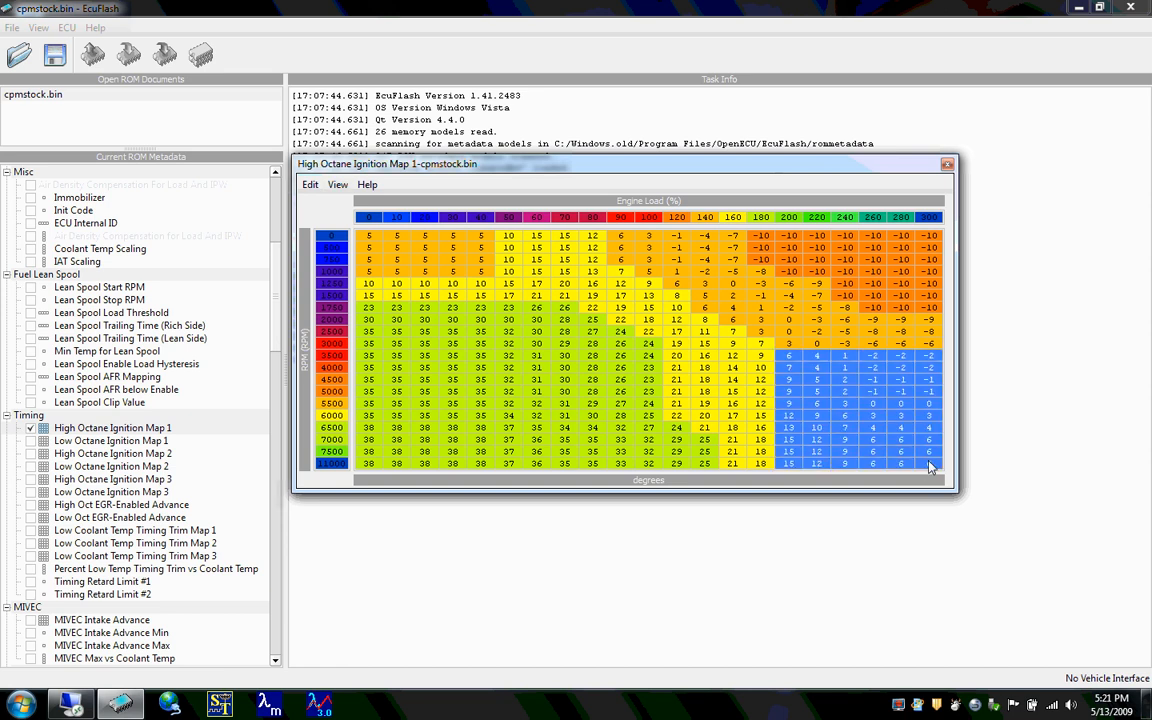
left_click(787, 359)
left_click(929, 466, "ctrl")
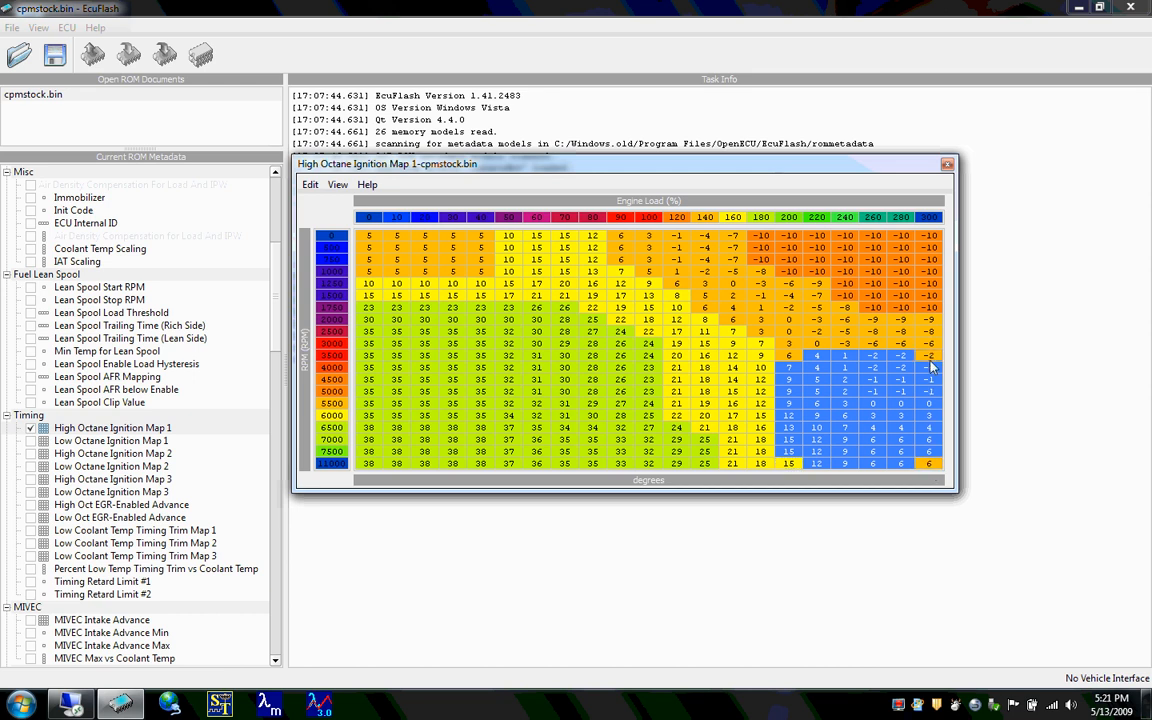
type("0")
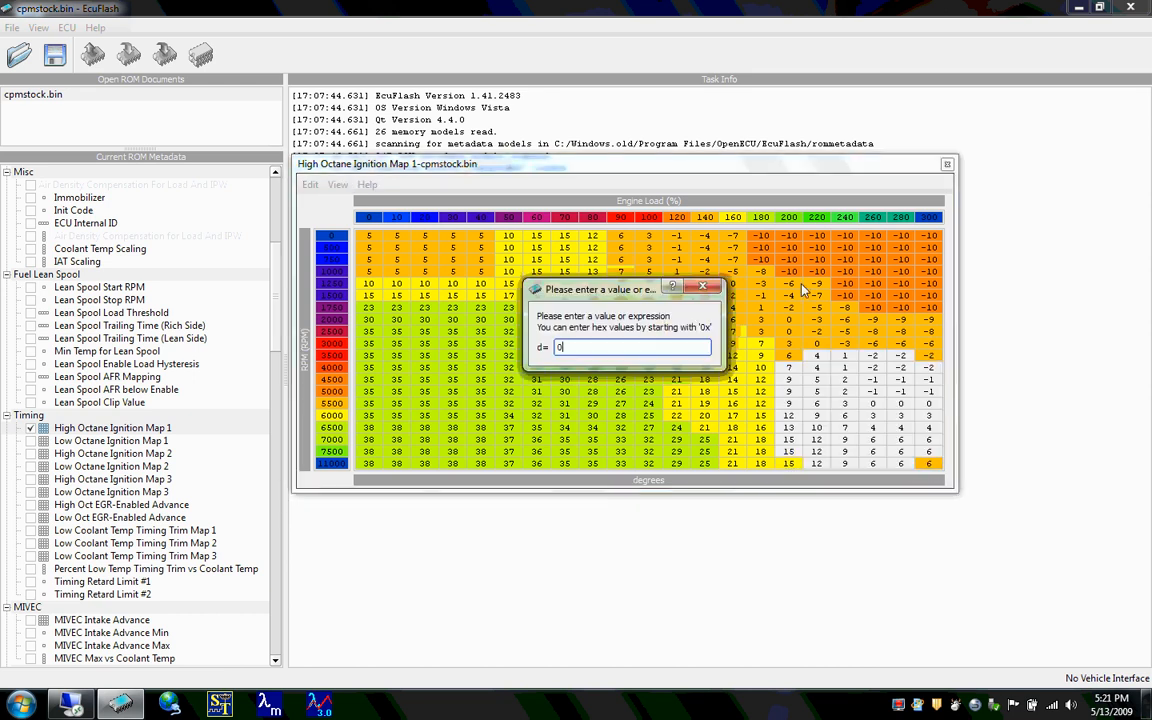
key("Return")
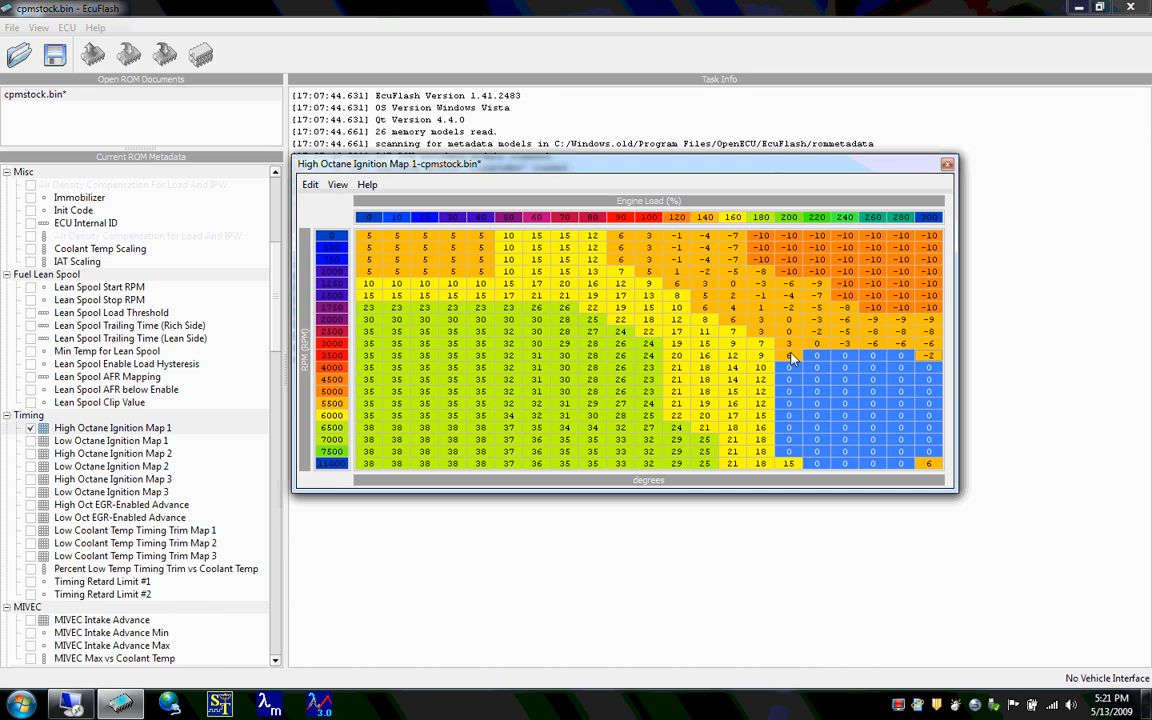
left_click_drag(790, 357, 800, 470)
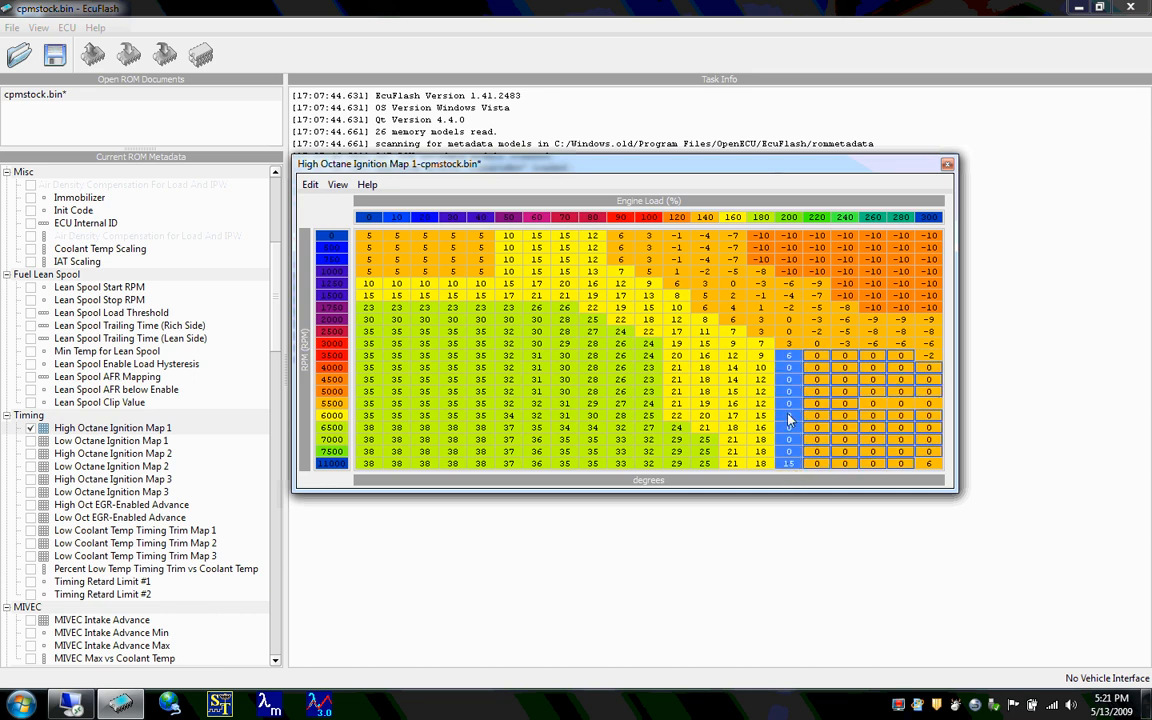
left_click(929, 355)
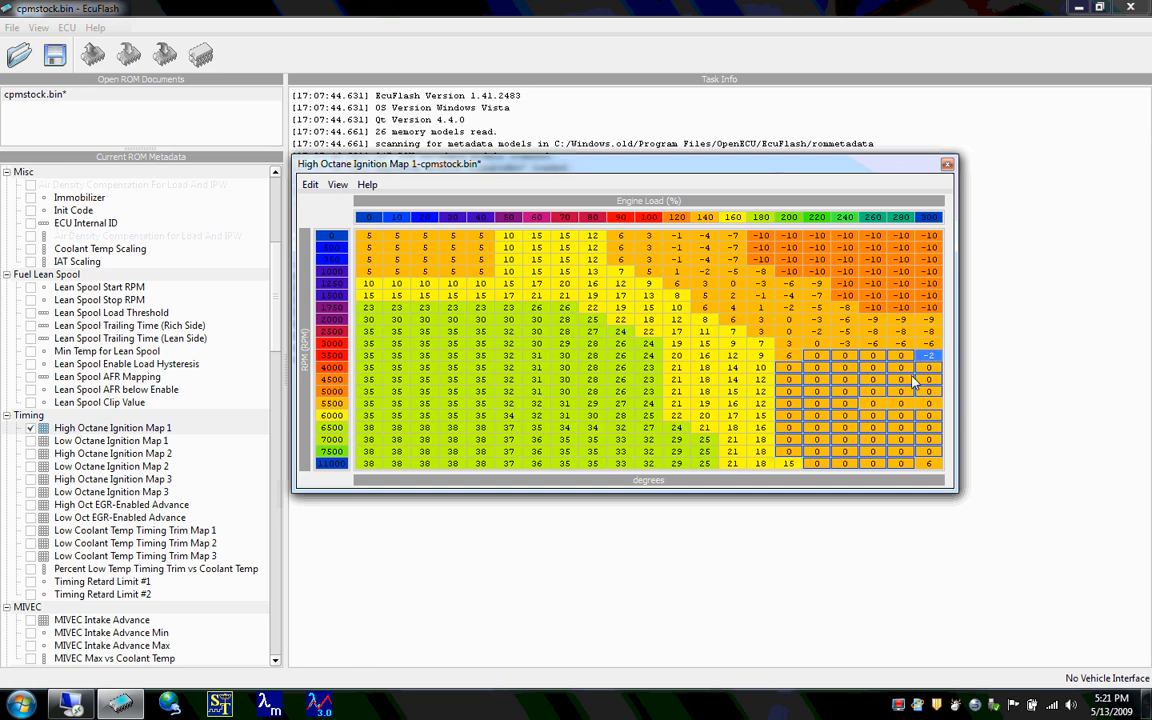
left_click_drag(929, 355, 932, 472)
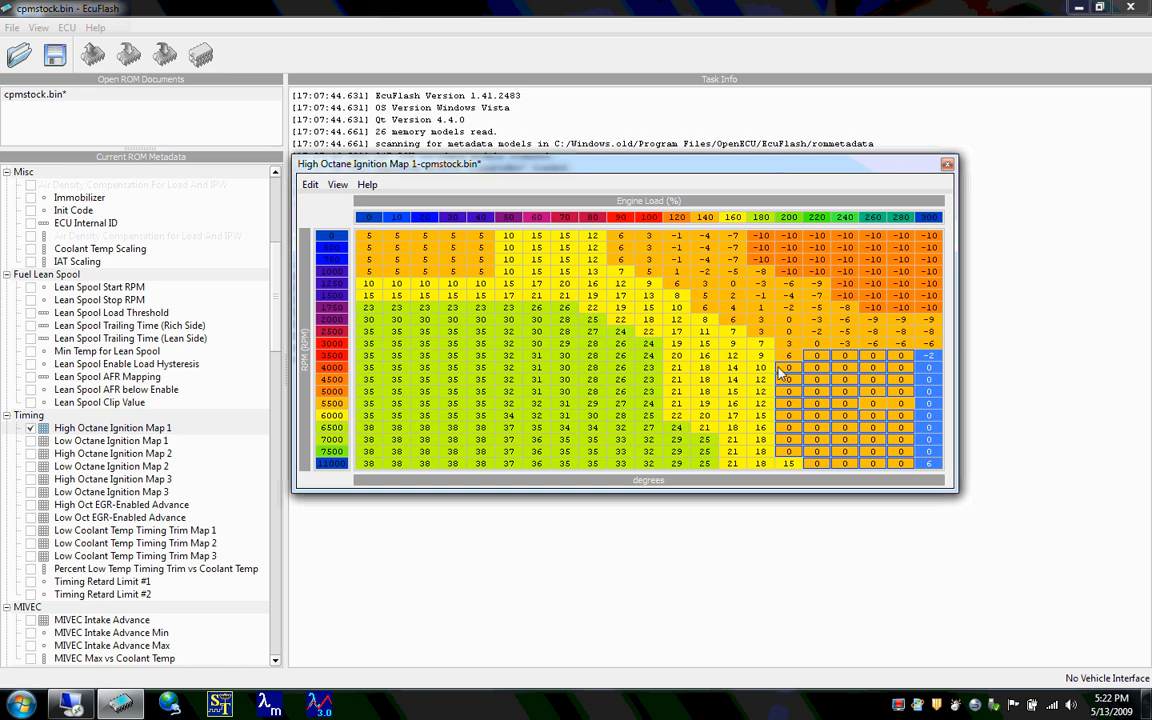
left_click_drag(788, 355, 932, 357)
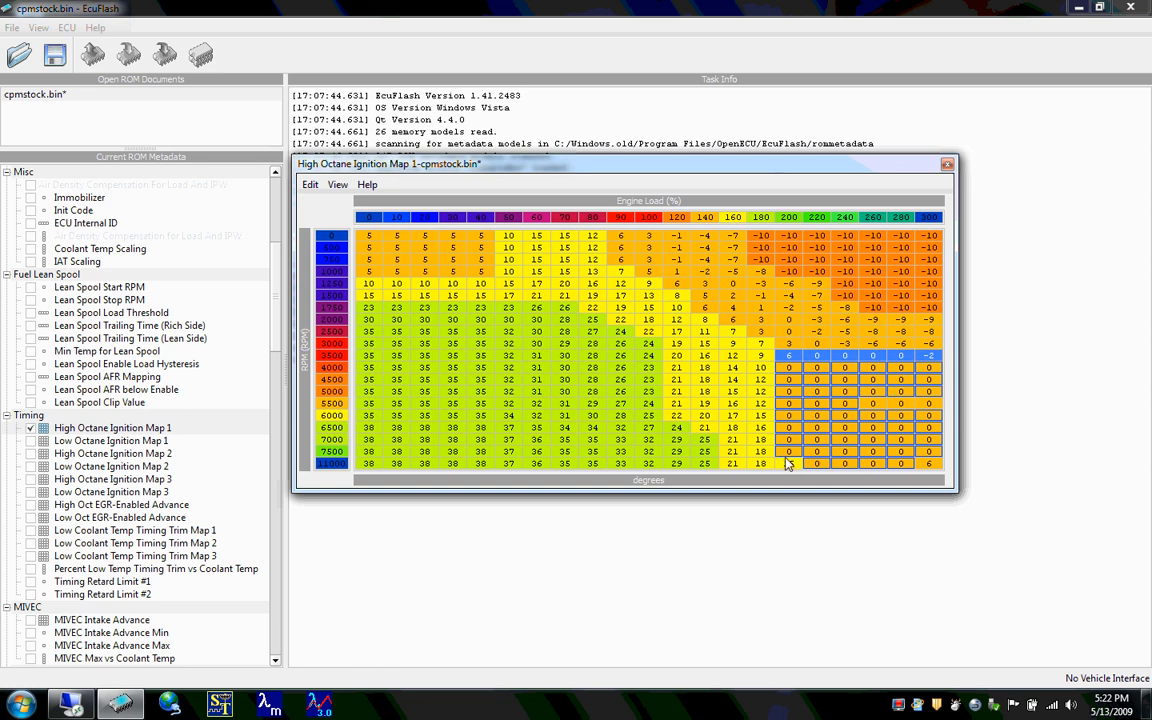
left_click_drag(786, 458, 921, 458)
left_click(923, 463)
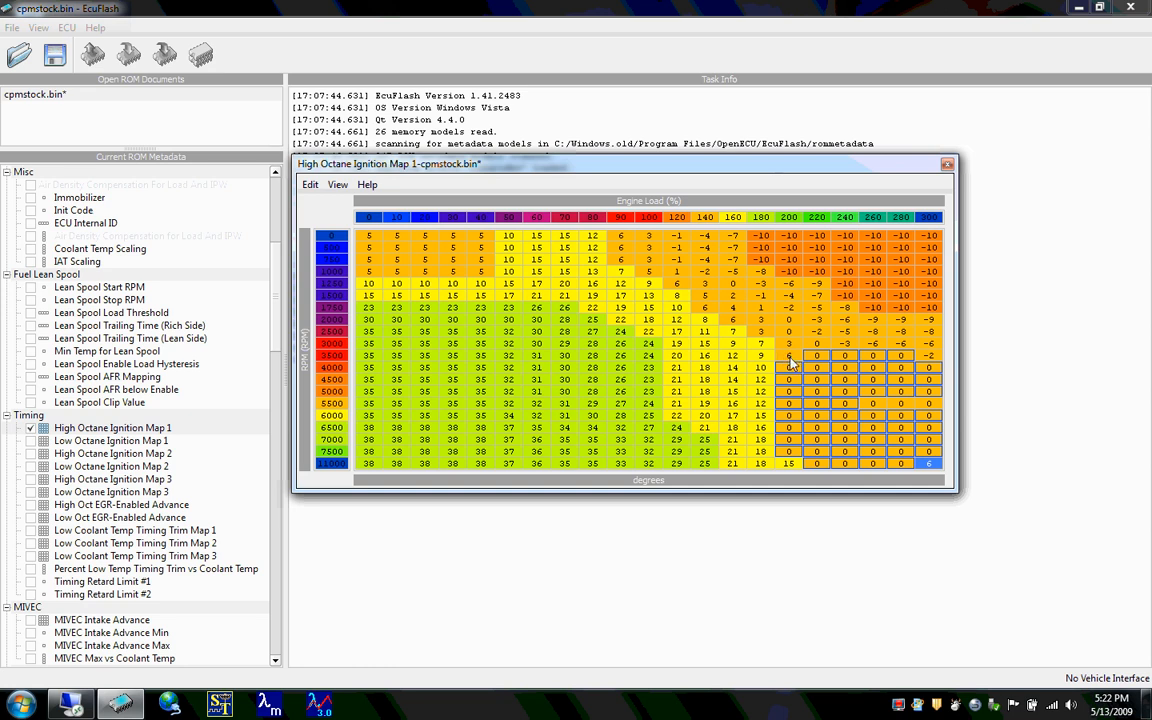
Apply 2-D interpolation to the block from 200 to 300 engine load and 3500 to 11000 RPM
left_click_drag(790, 357, 932, 466)
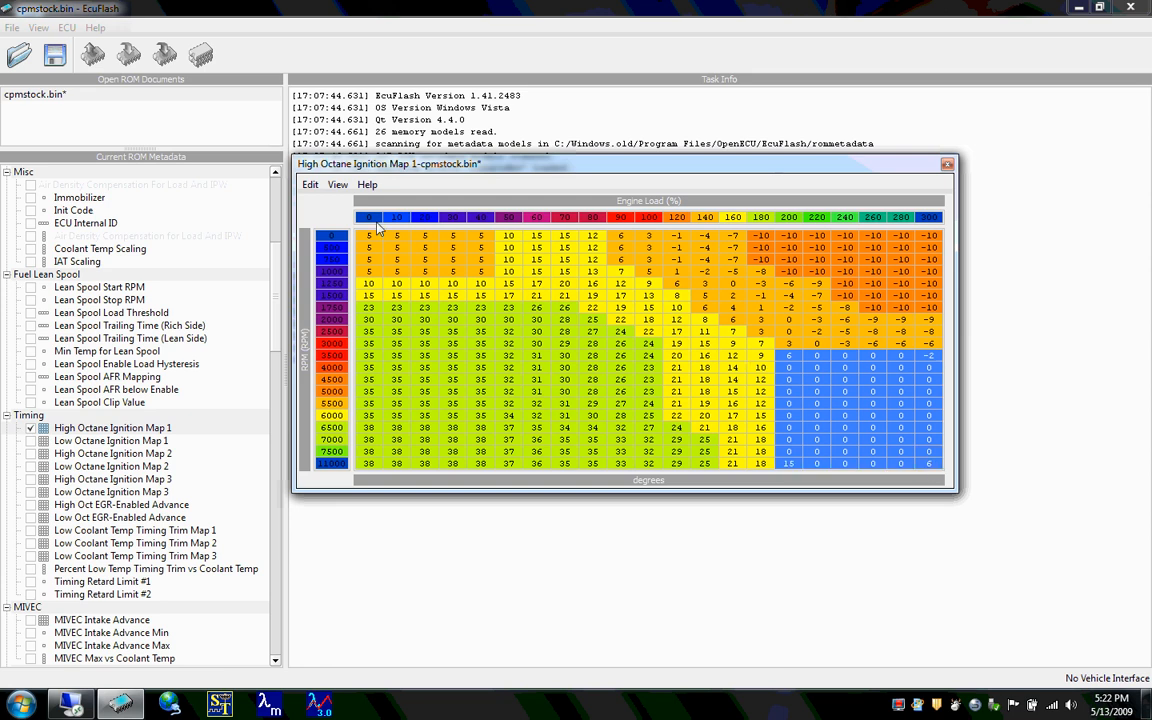
left_click(313, 187)
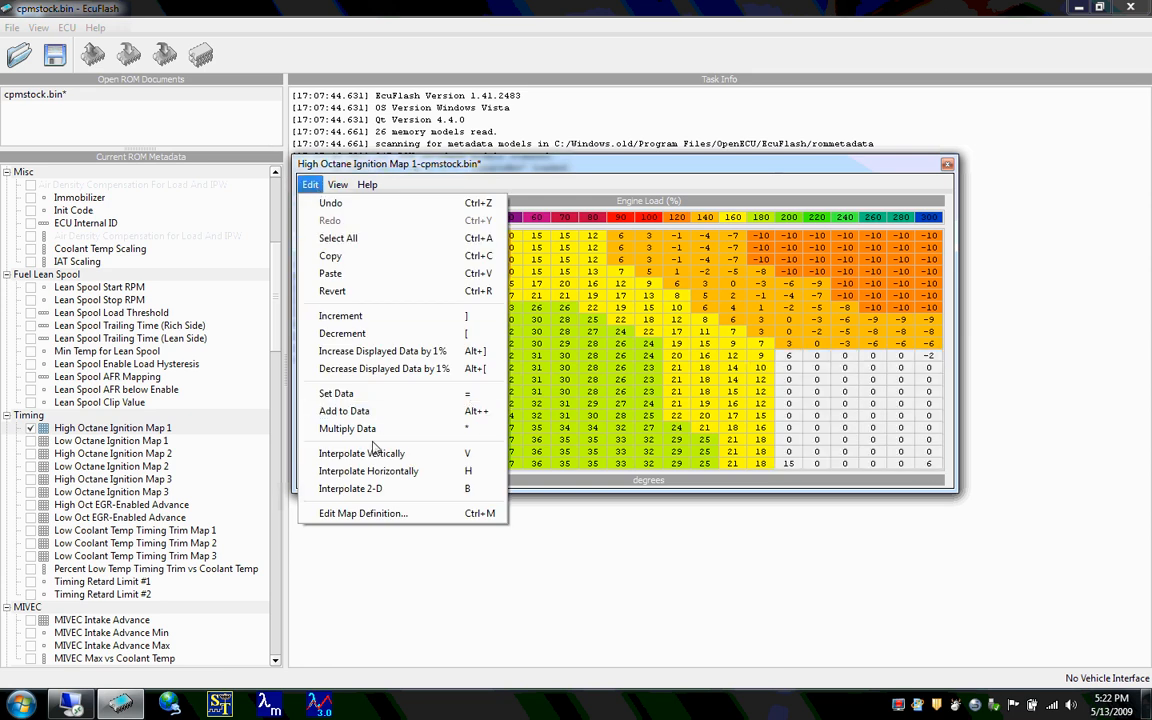
left_click(492, 490)
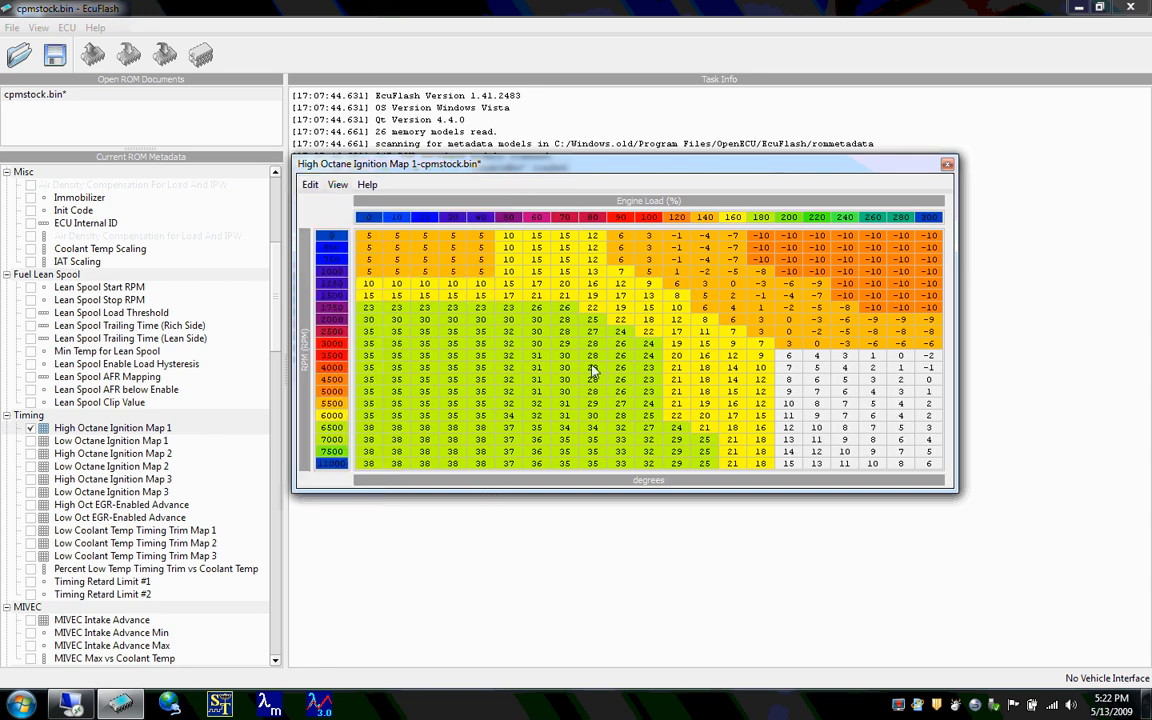
left_click(732, 367)
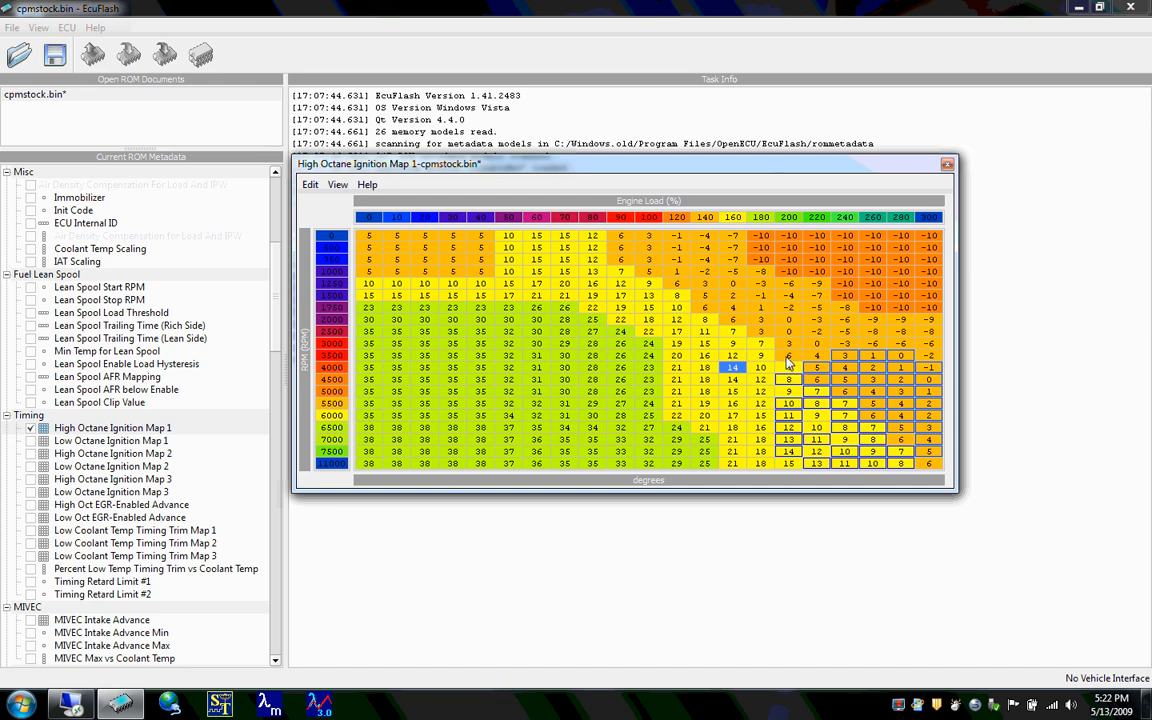
Undo the 2-D interpolation and the zeroing of the 200 to 300 engine load block
left_click(790, 356)
left_click(932, 357)
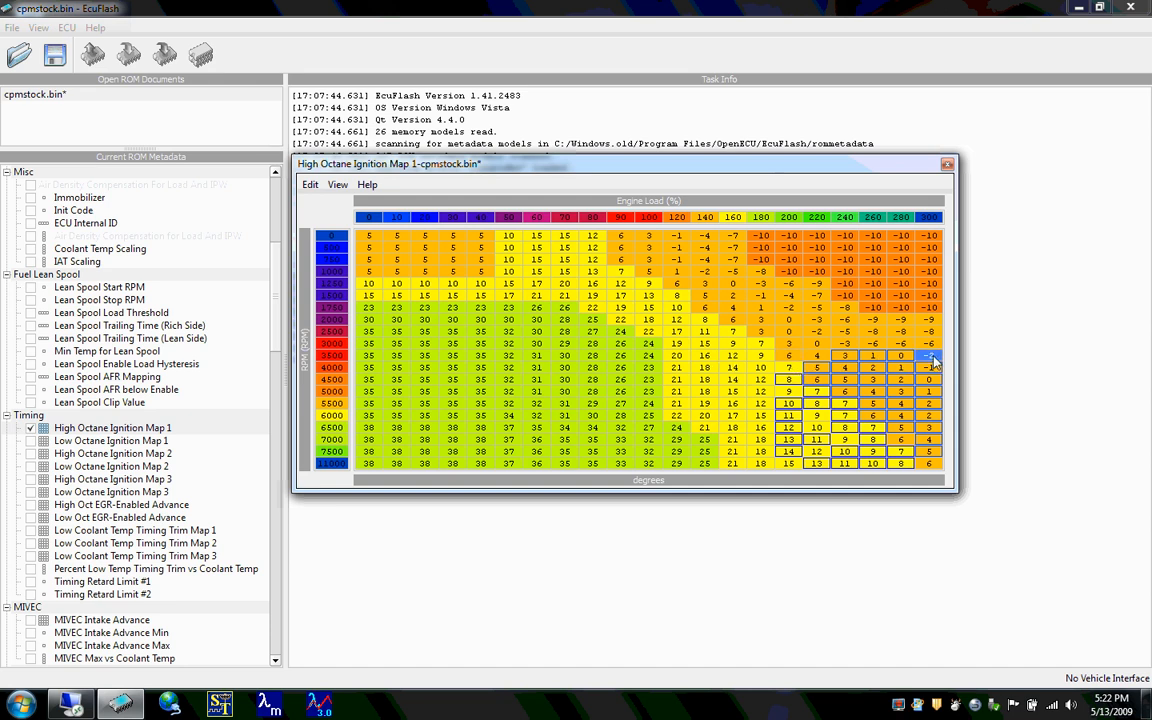
left_click(789, 464)
type("0")
key("Return")
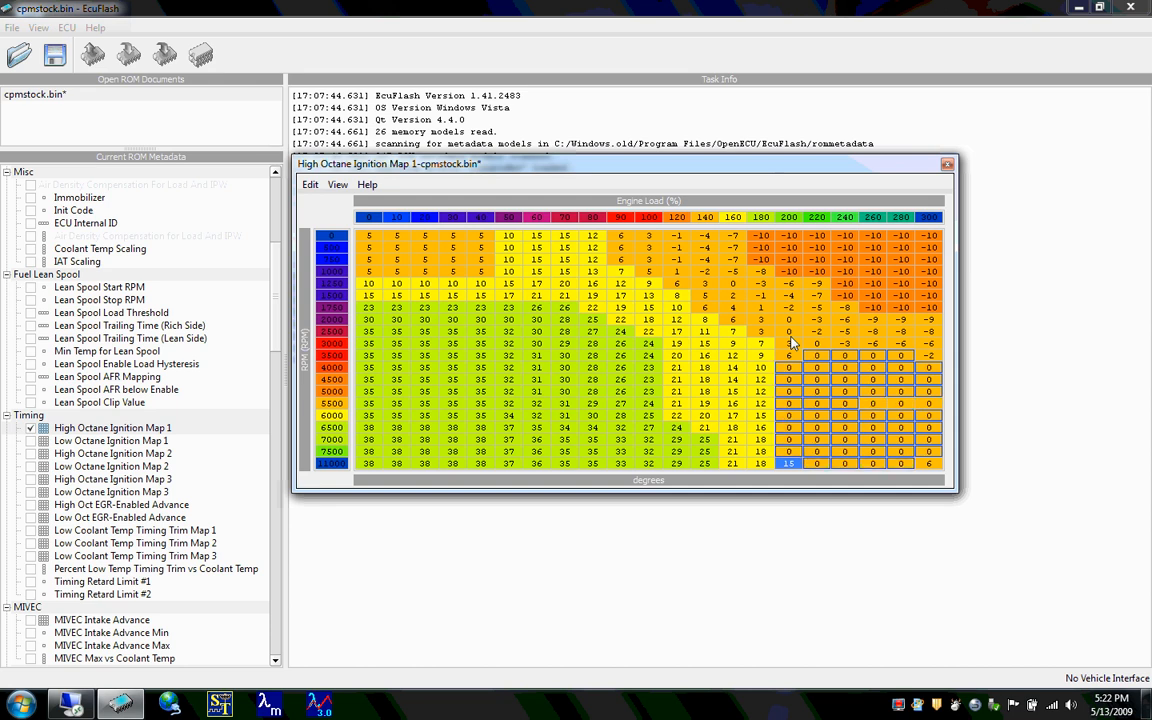
left_click_drag(789, 356, 928, 468)
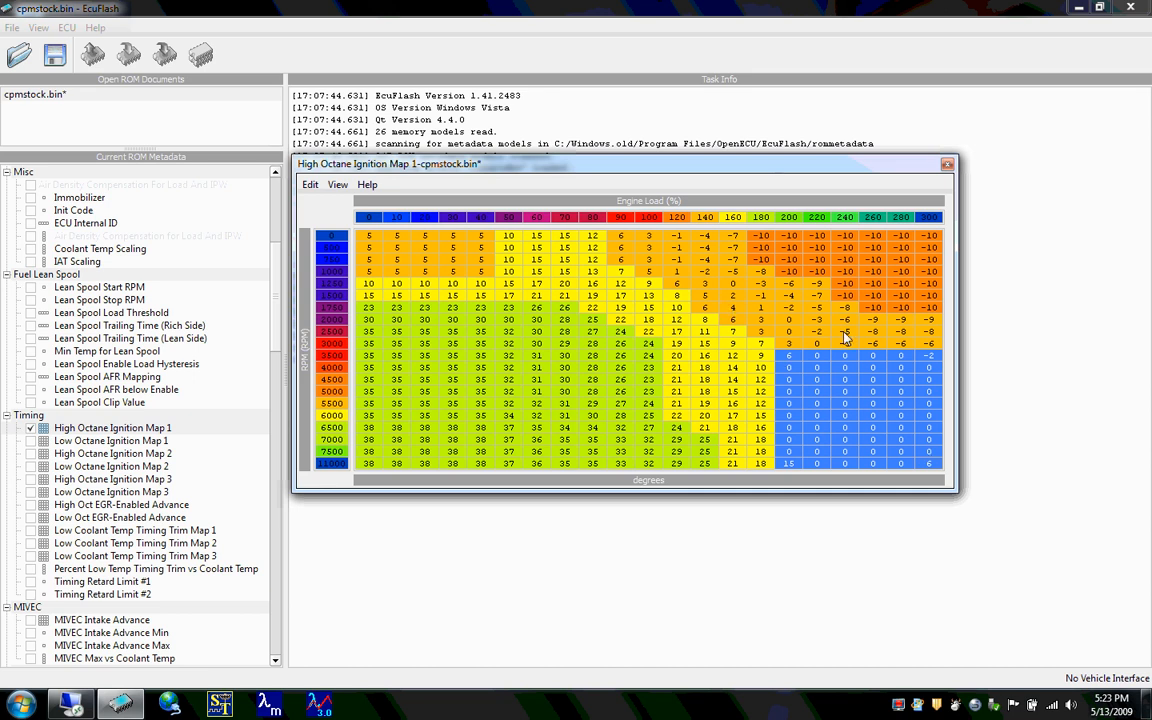
key("ctrl+z")
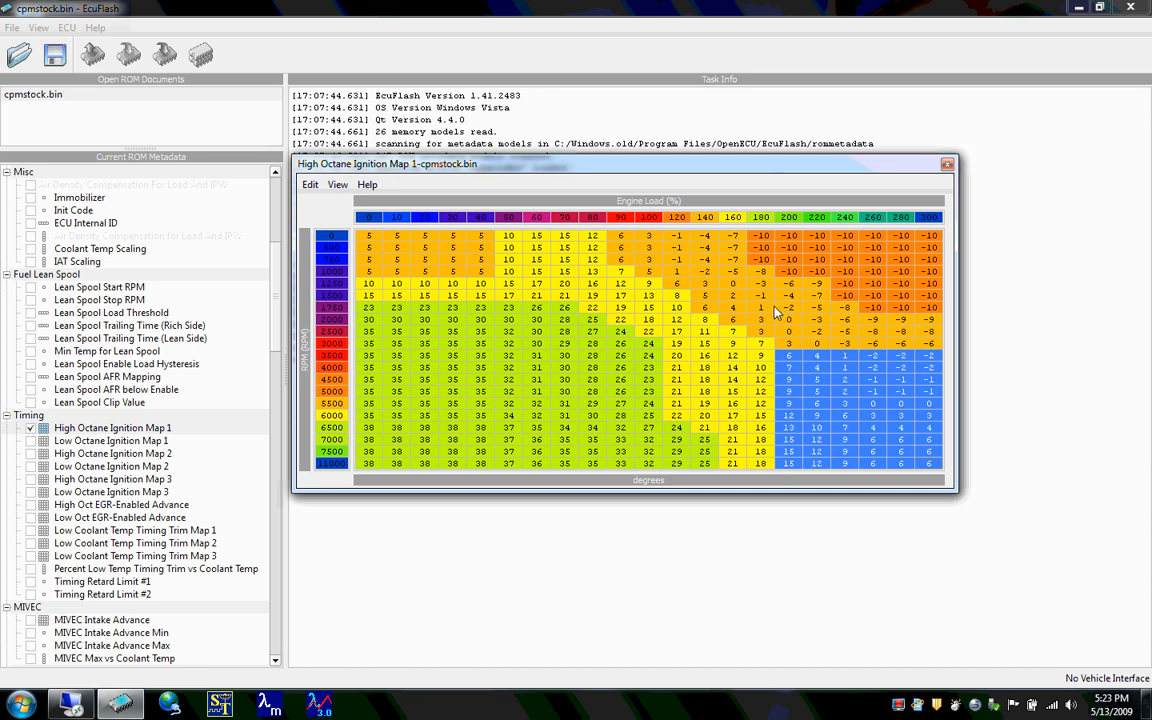
left_click(705, 307)
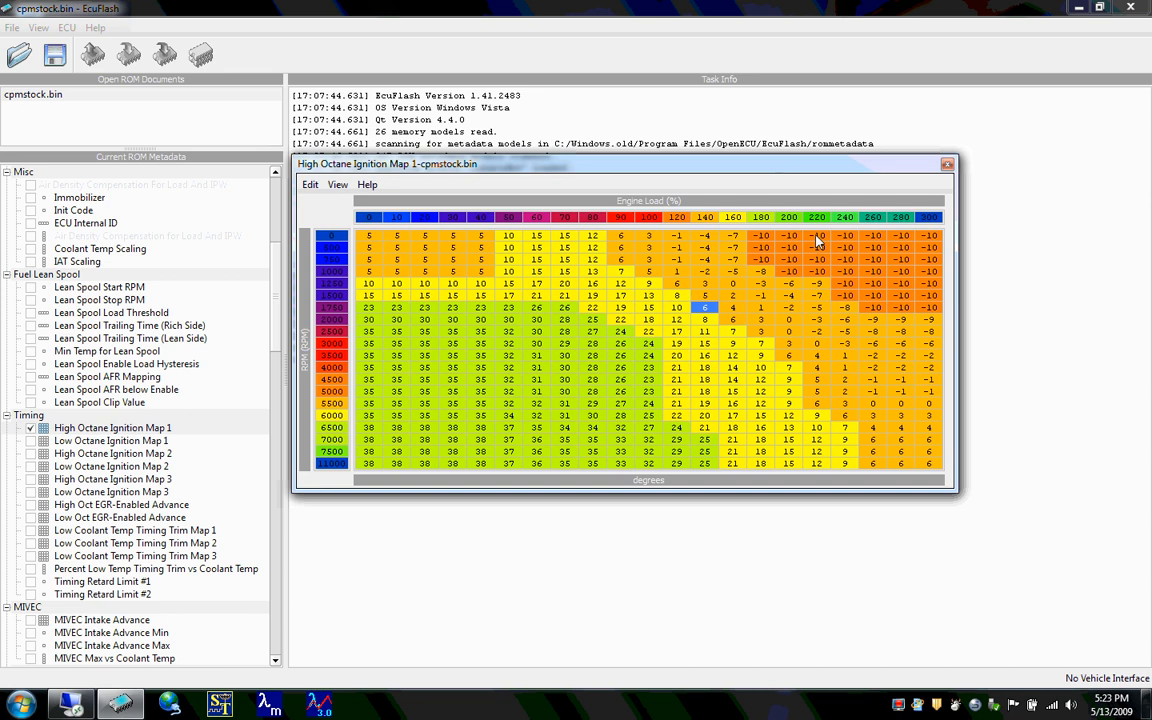
left_click_drag(817, 243, 826, 470)
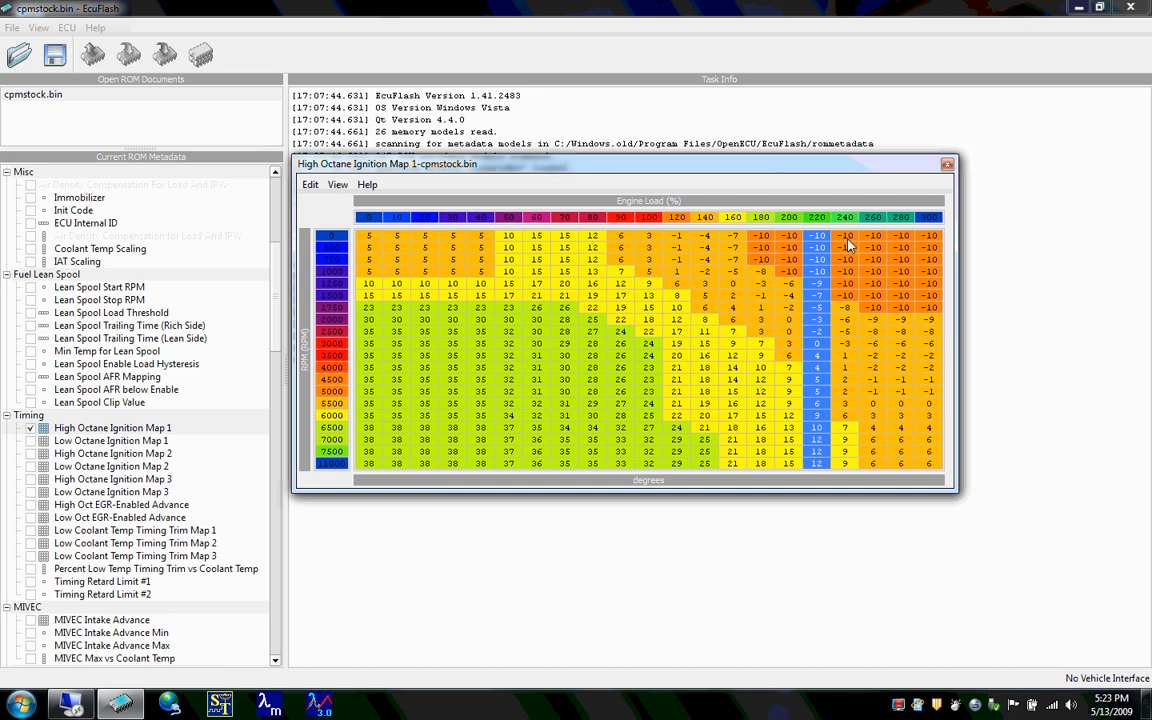
left_click_drag(846, 240, 935, 487)
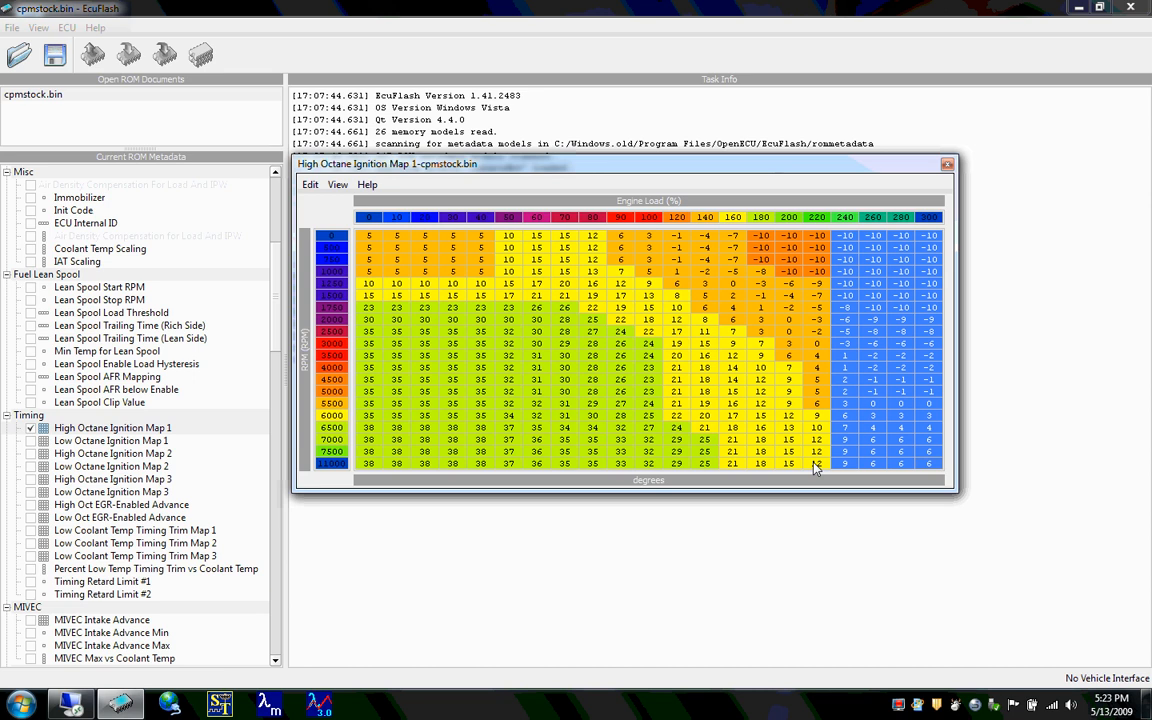
left_click(758, 321)
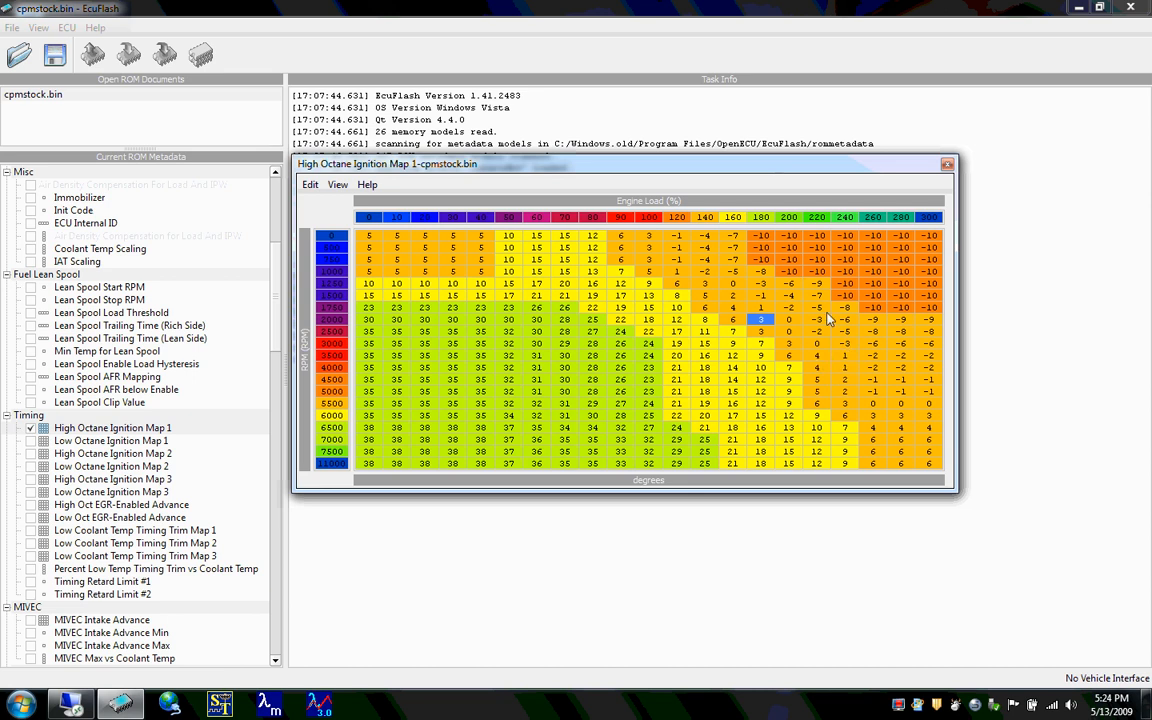
left_click_drag(843, 240, 930, 463)
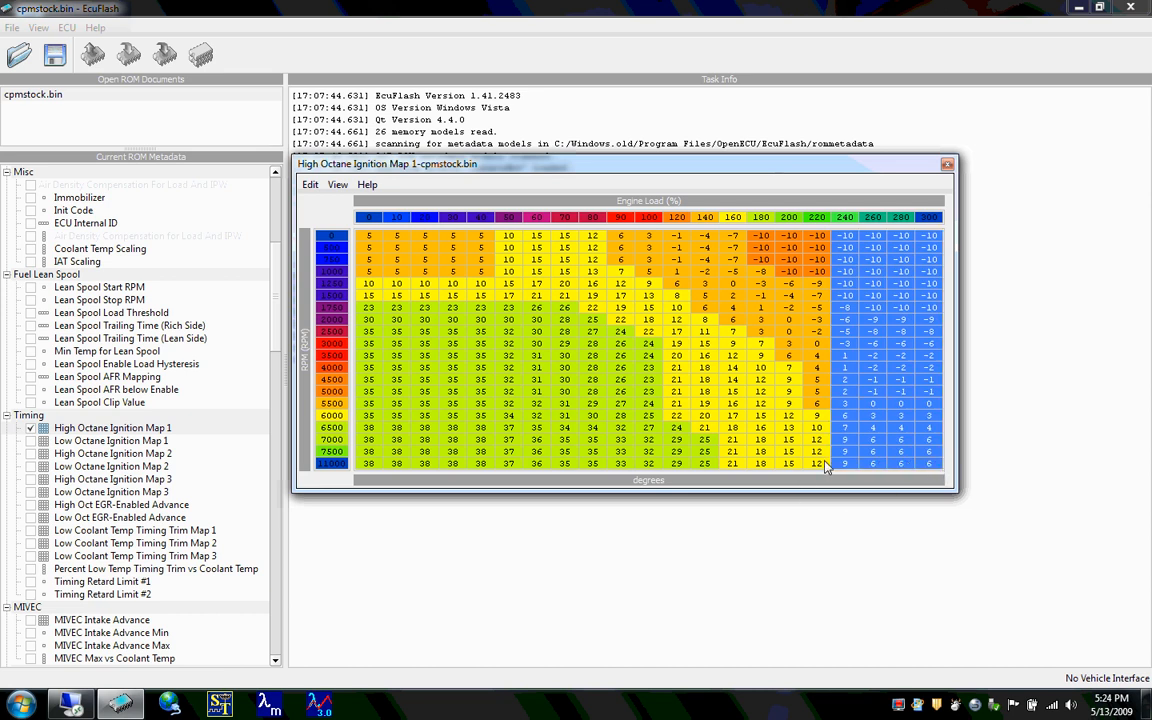
Increase the timing in the 120 to 220 engine load columns by 2 degrees across all RPM rows
left_click_drag(826, 466, 685, 243)
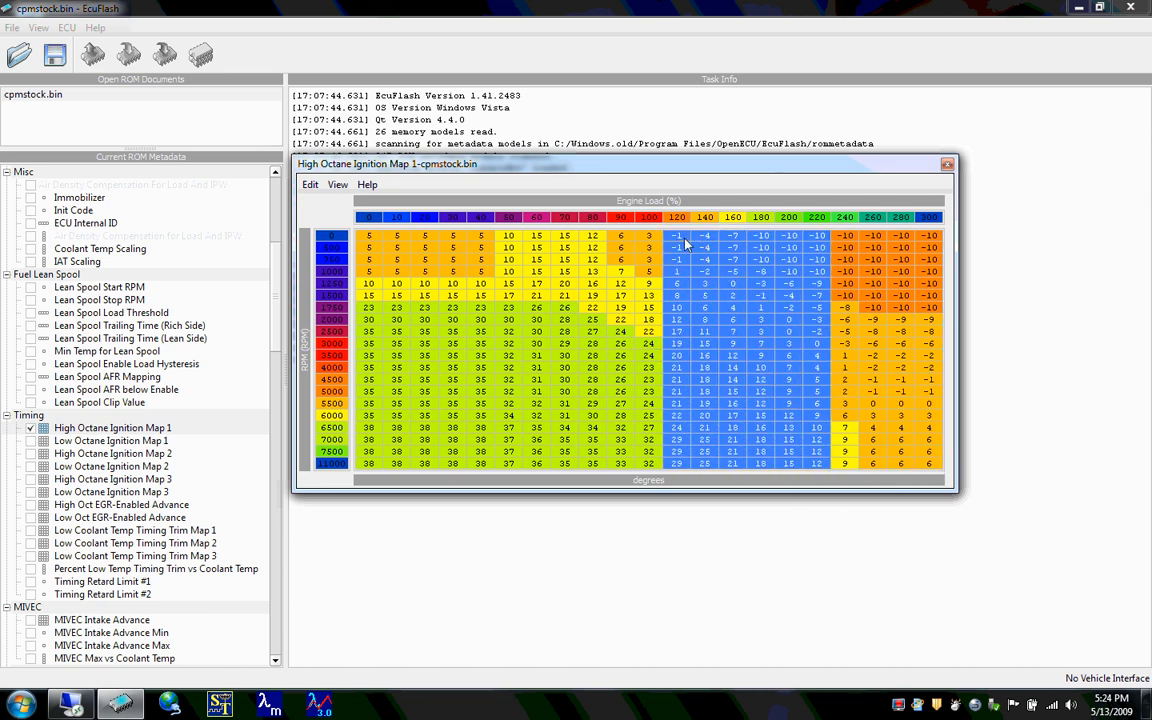
key("plus")
key("plus")
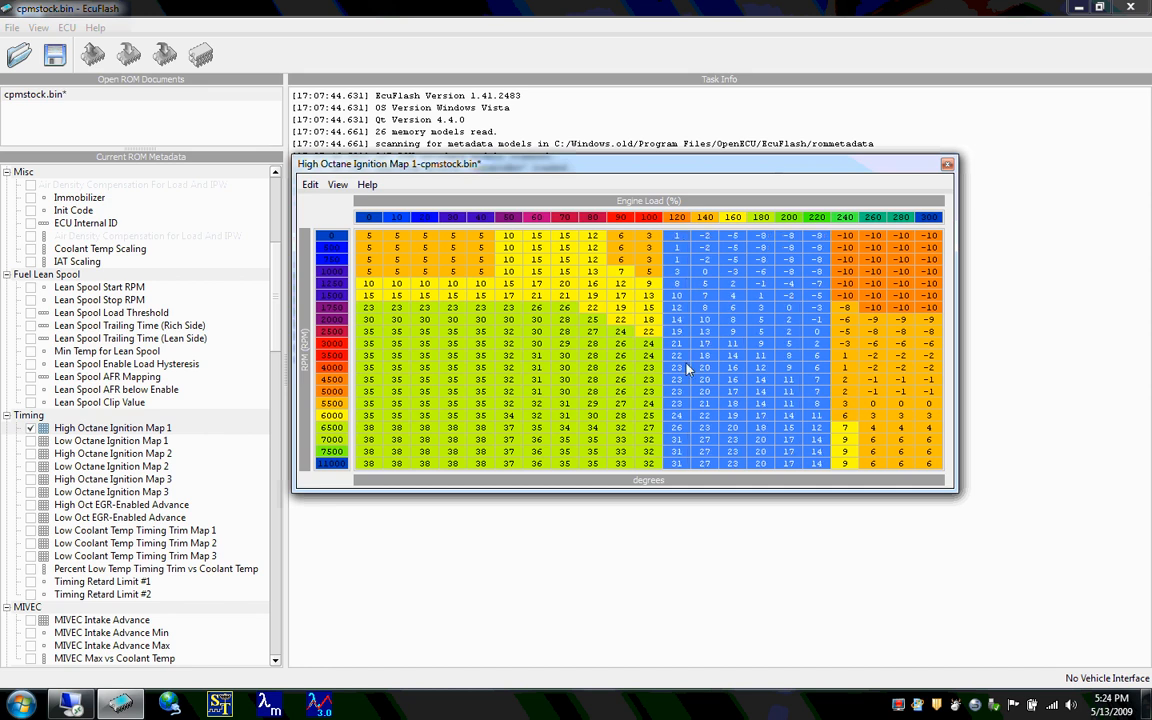
In the 120 to 220 load columns, lower the 7000 to 11000 RPM cells by 2 degrees and the 0 to 2500 RPM cells by 1
left_click_drag(685, 445, 812, 474)
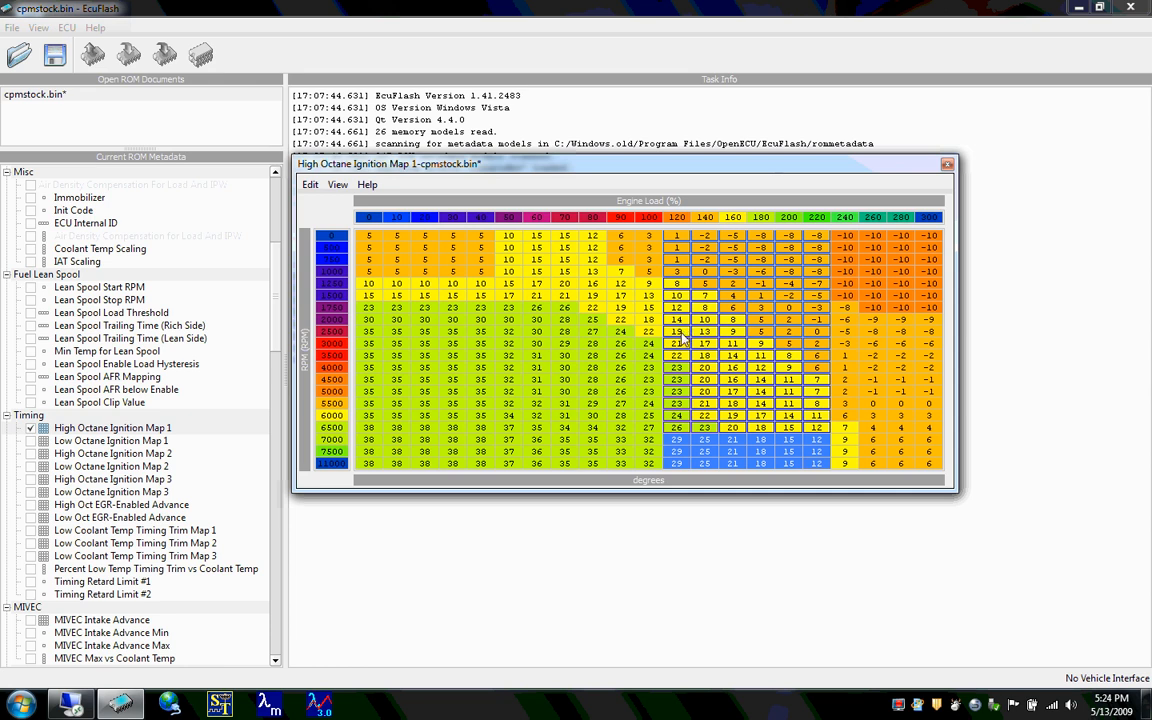
left_click_drag(677, 331, 817, 240)
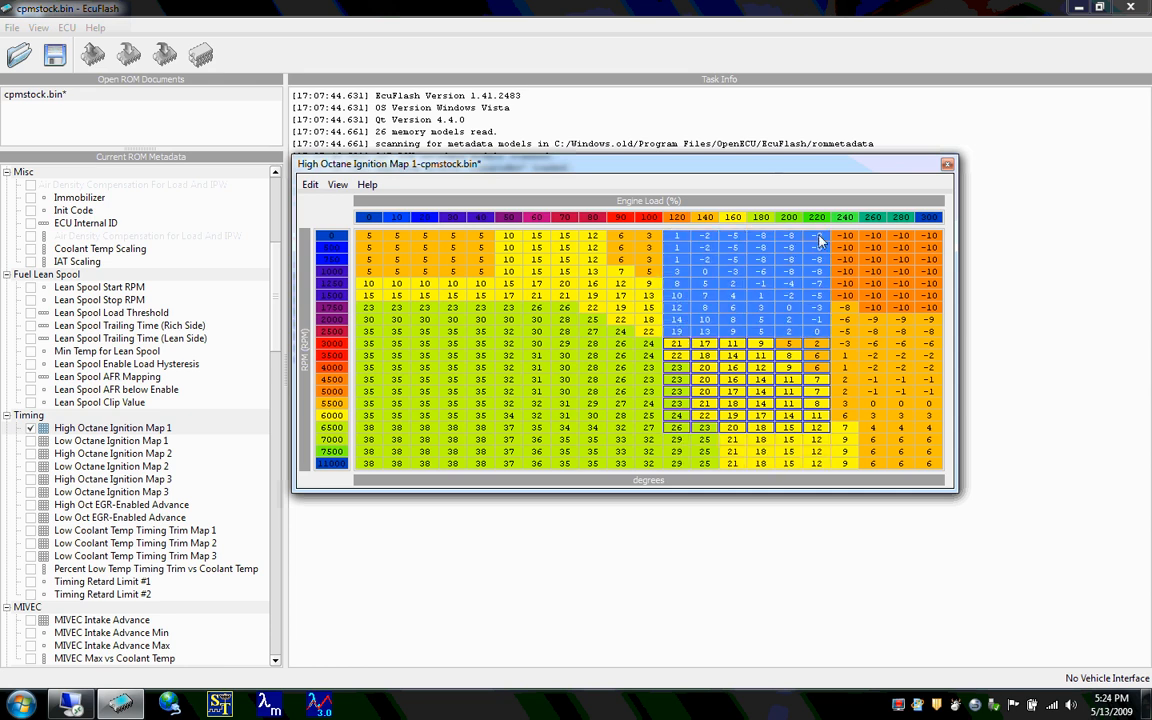
key("minus")
left_click(614, 403)
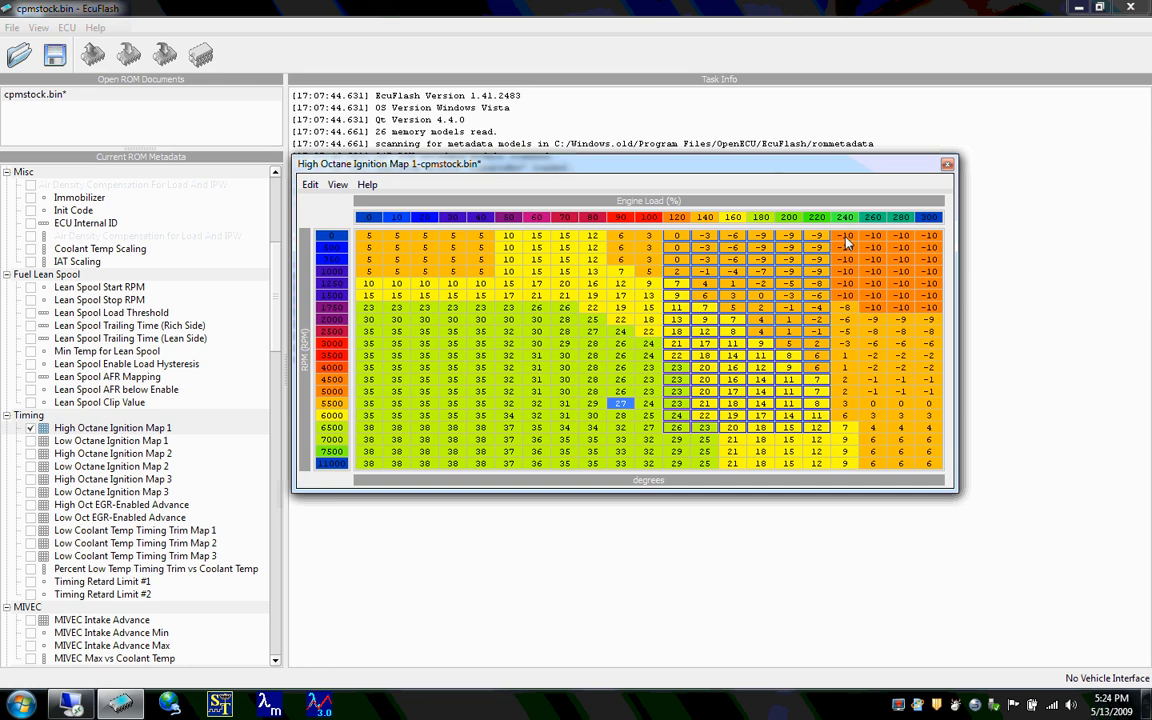
Set all timing cells in the 240 to 300 engine load columns to 0
left_click_drag(846, 245, 937, 466)
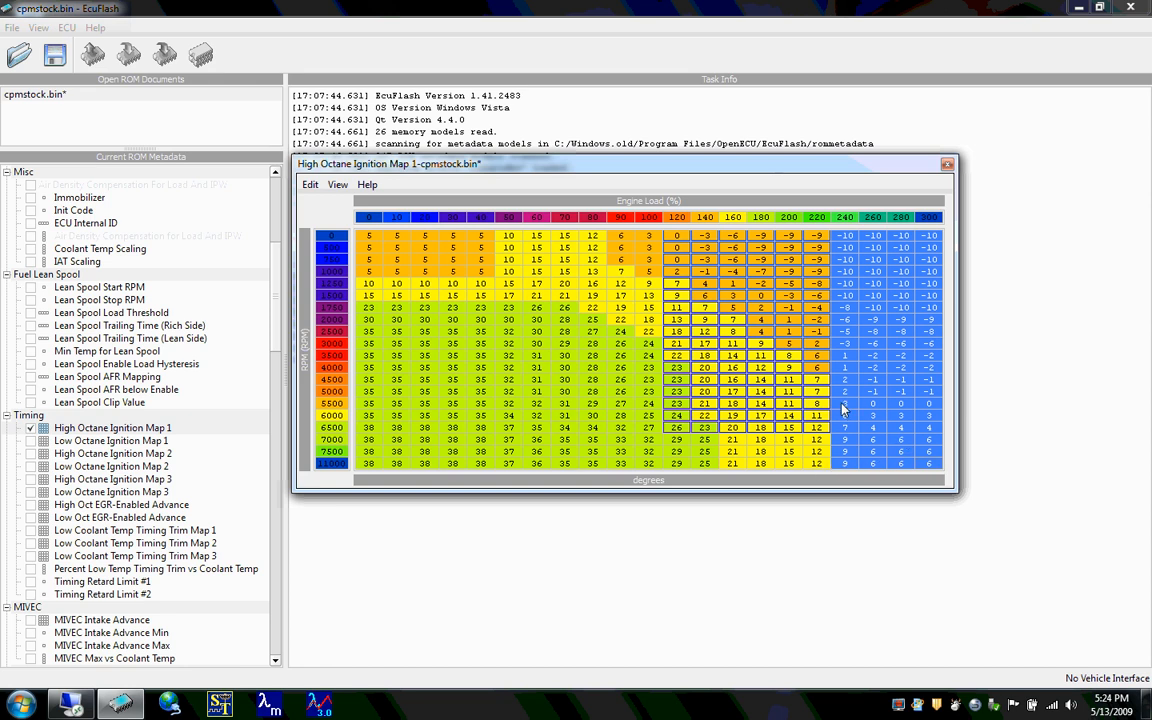
key("equal")
key("Return")
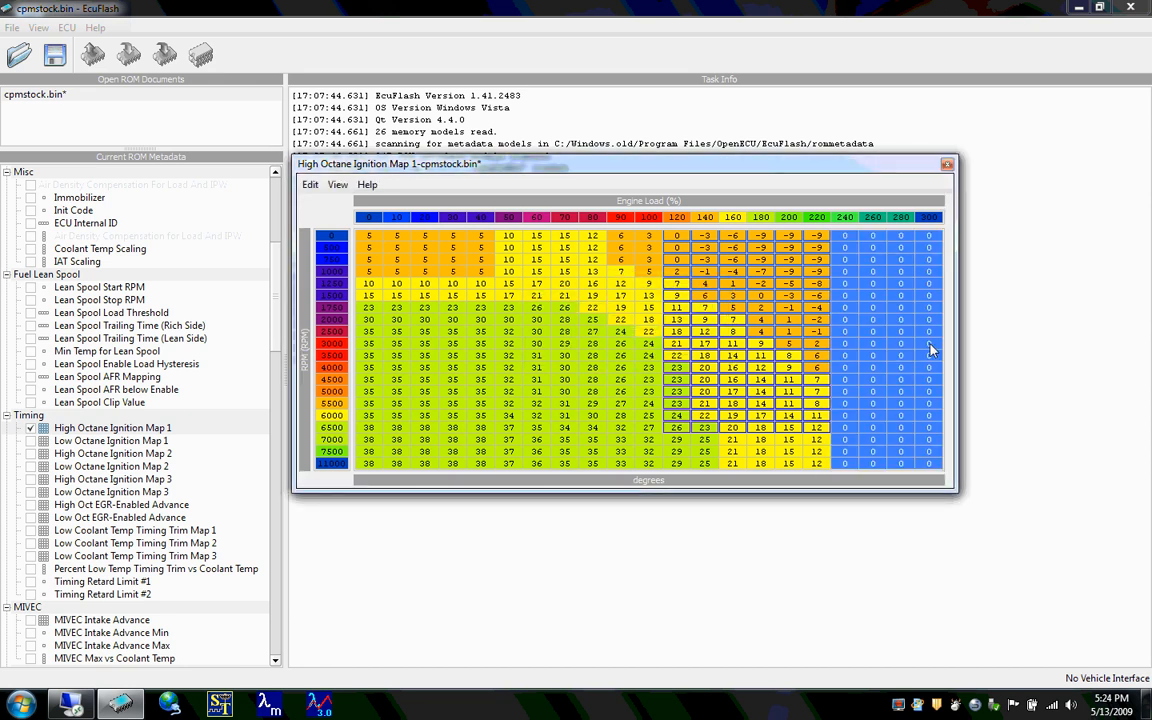
Copy the full 220 engine load column and paste its timing values into the 300 engine load column
left_click(820, 237)
left_click_drag(820, 240, 820, 460)
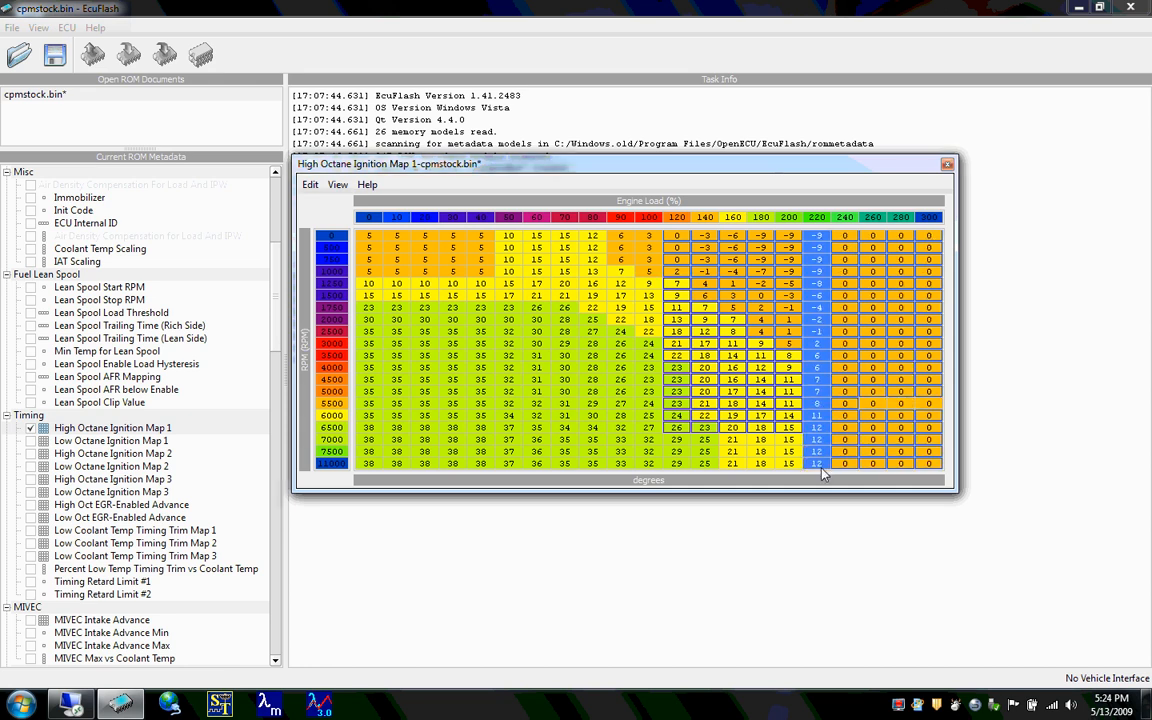
left_click(929, 233)
key("ctrl+v")
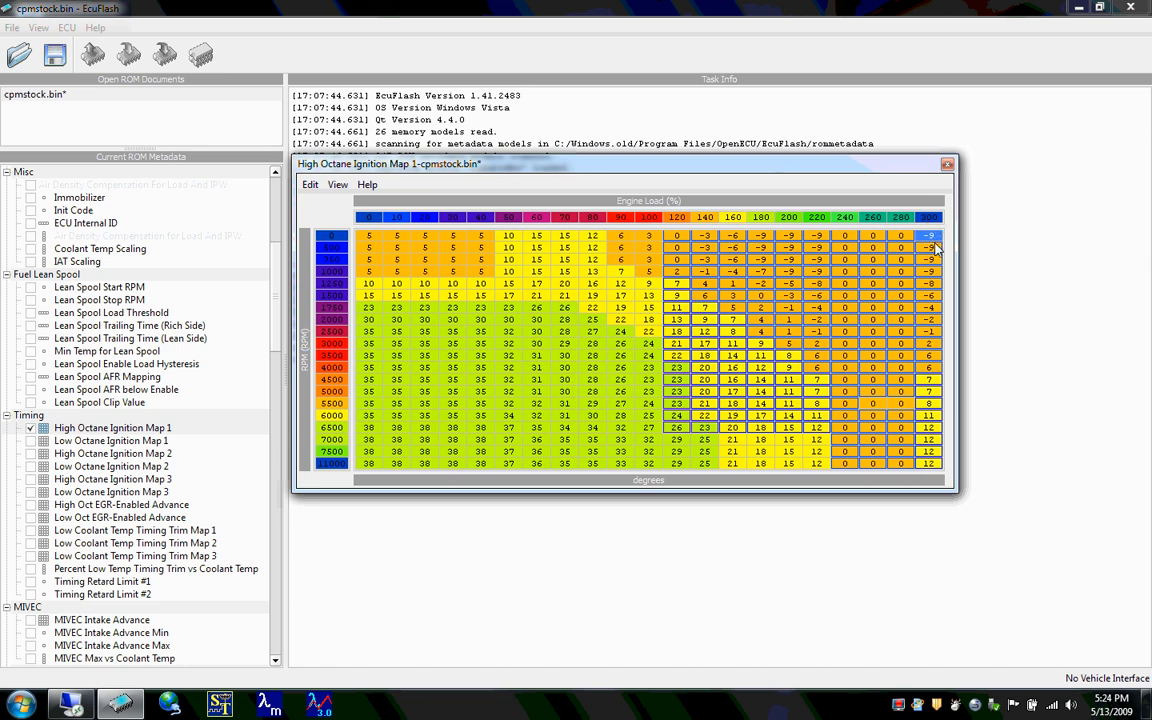
Lower the timing in the 300 engine load column by 6 degrees across all RPM rows
left_click_drag(938, 235, 930, 462)
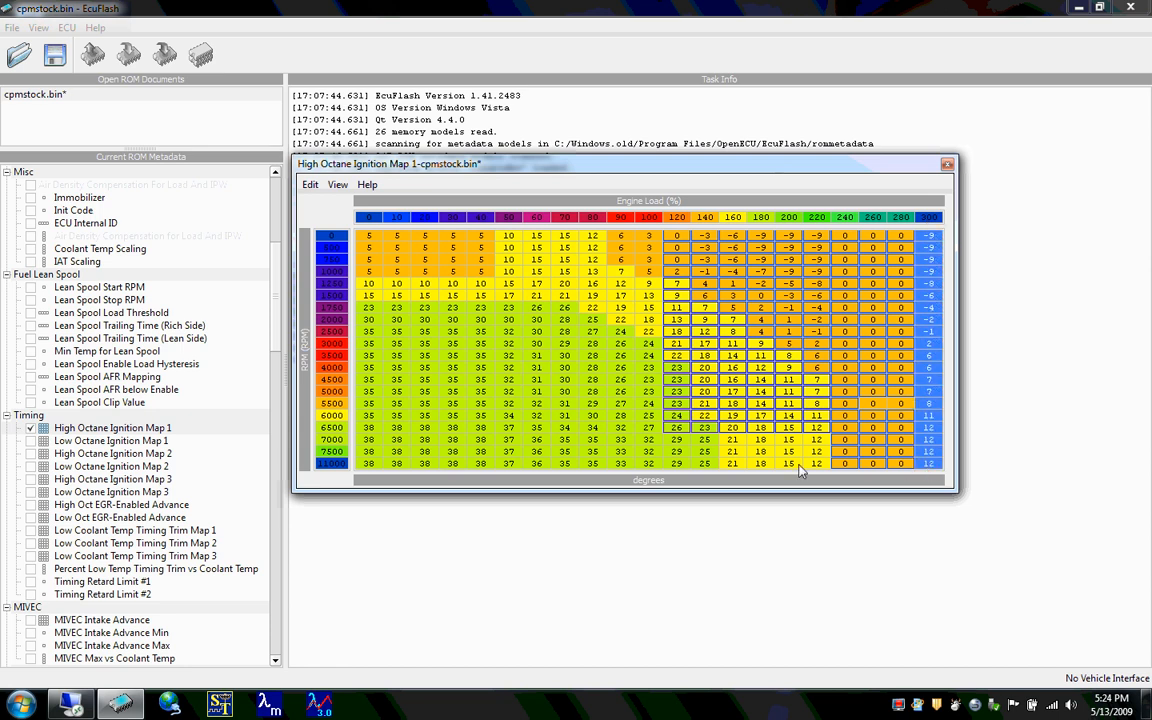
left_click(310, 185)
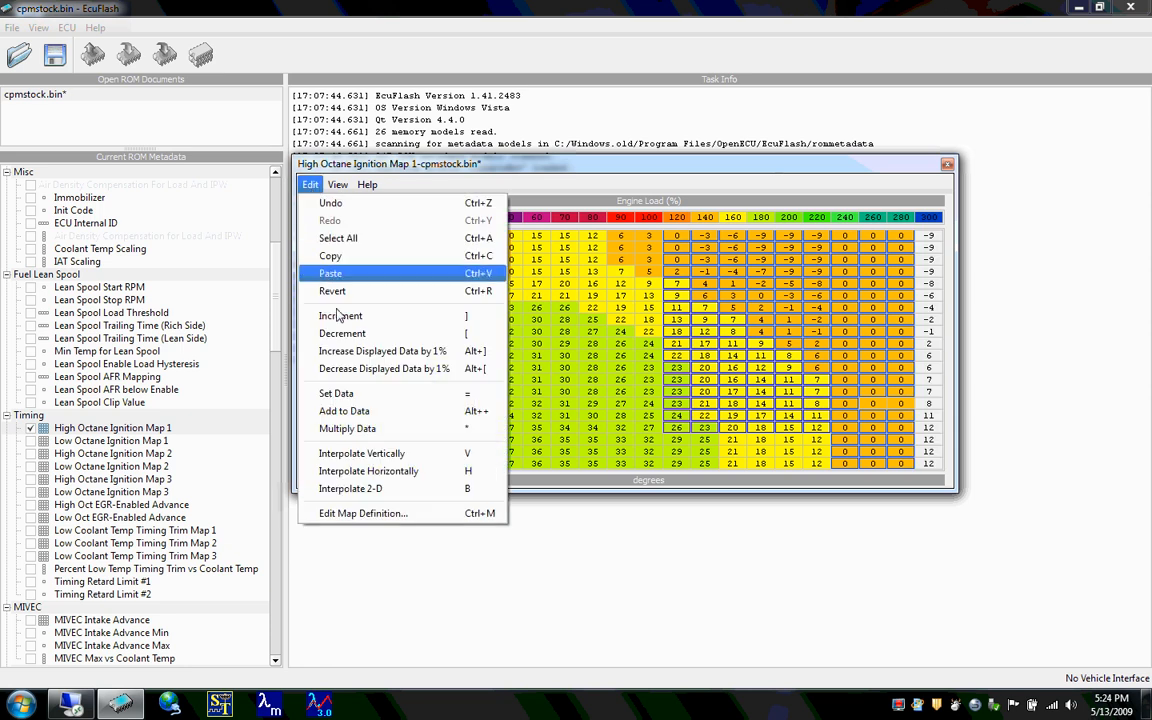
left_click(344, 411)
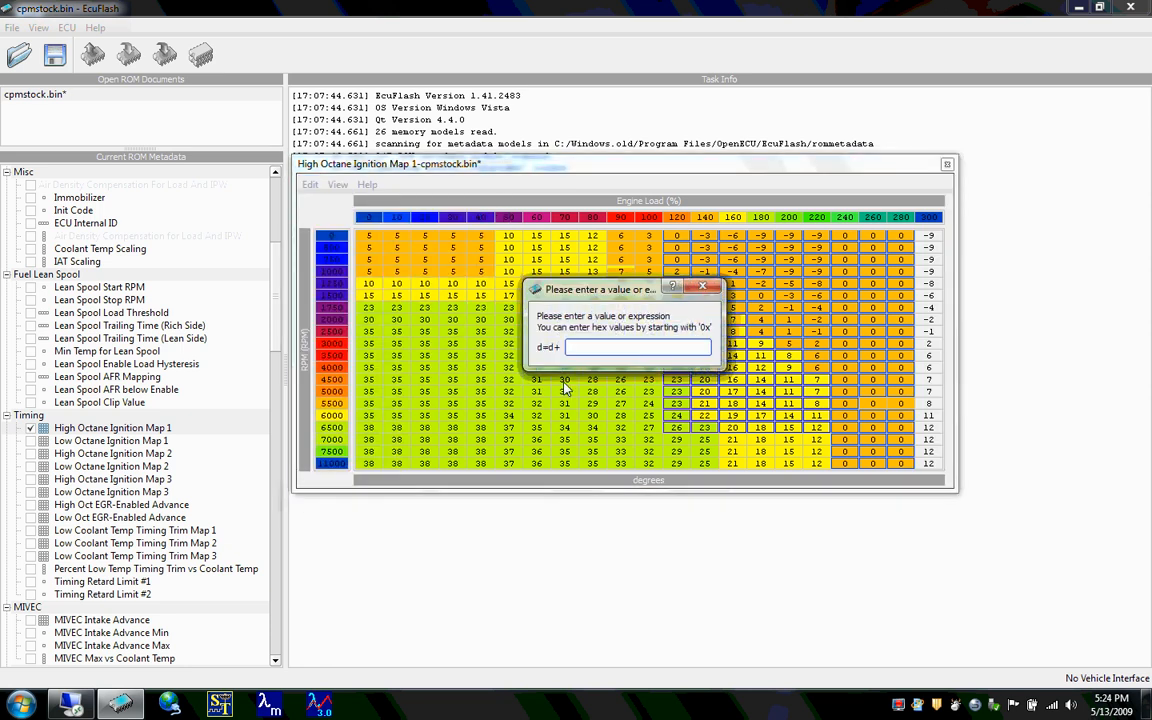
type("-")
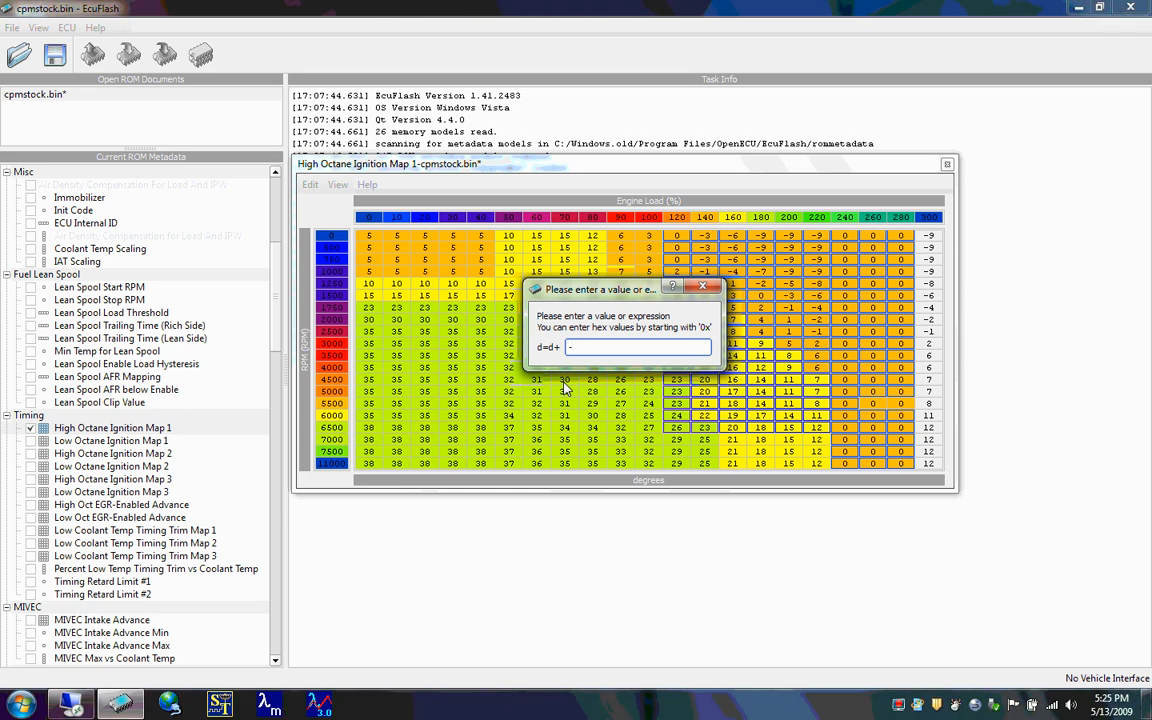
type("6")
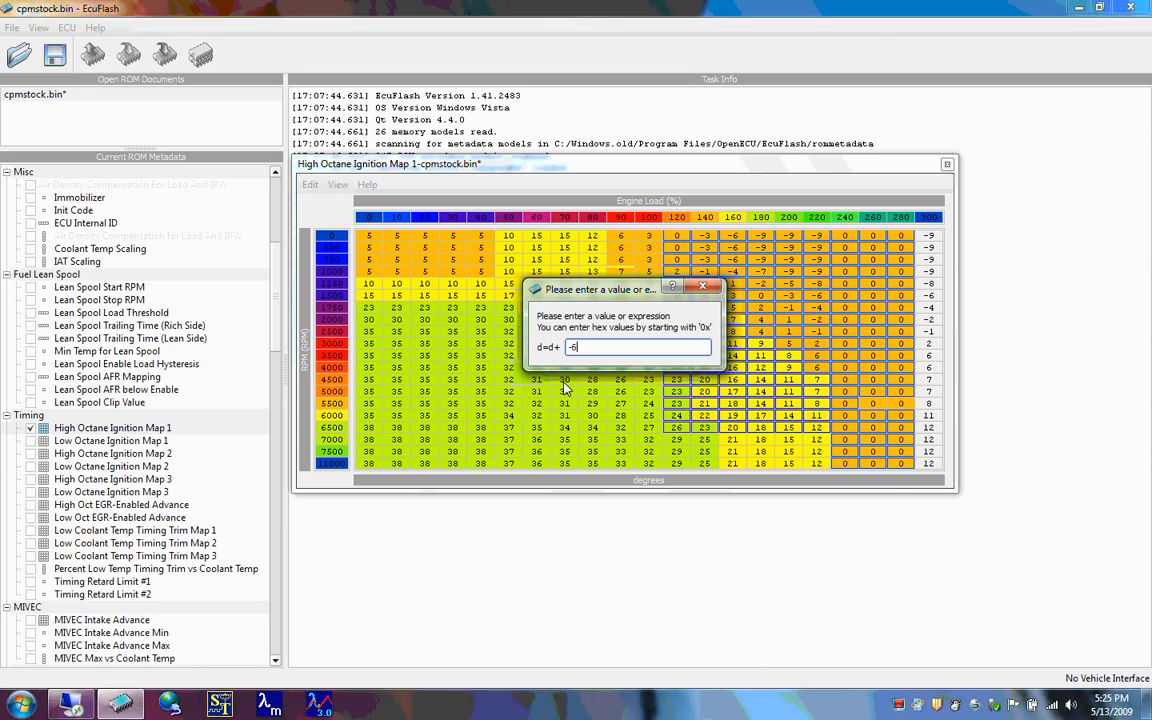
key("Return")
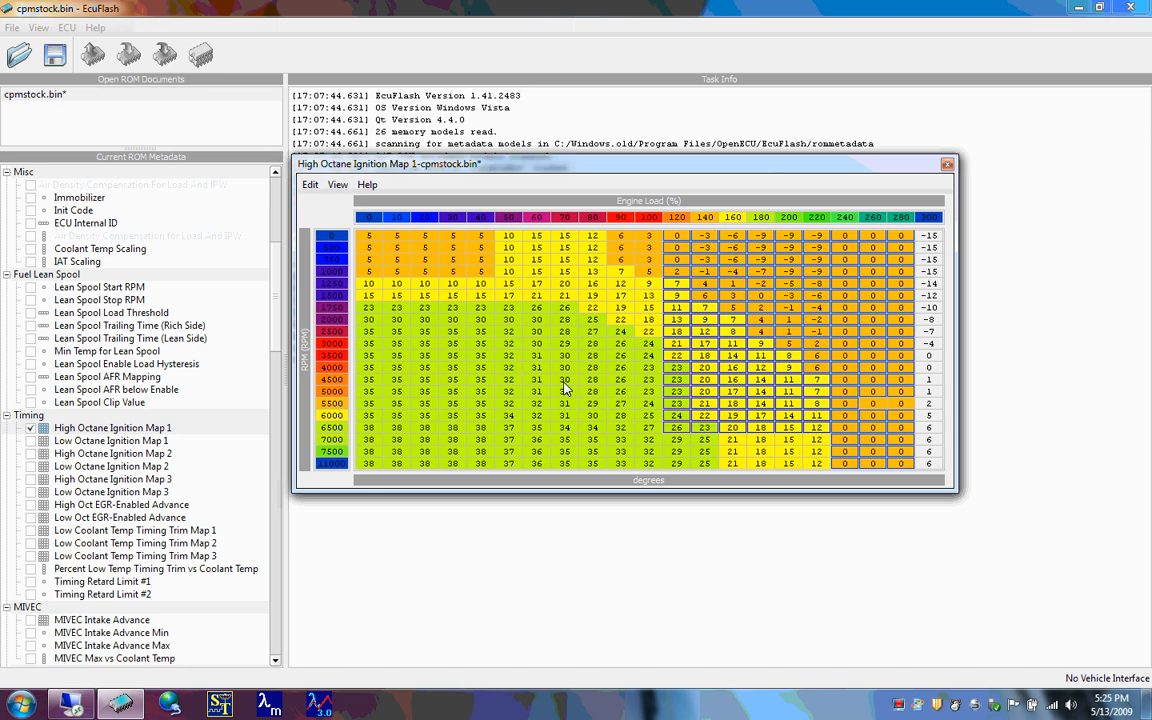
Interpolate the timing horizontally between the 220 and 300 engine load columns across all RPM rows
left_click(816, 238)
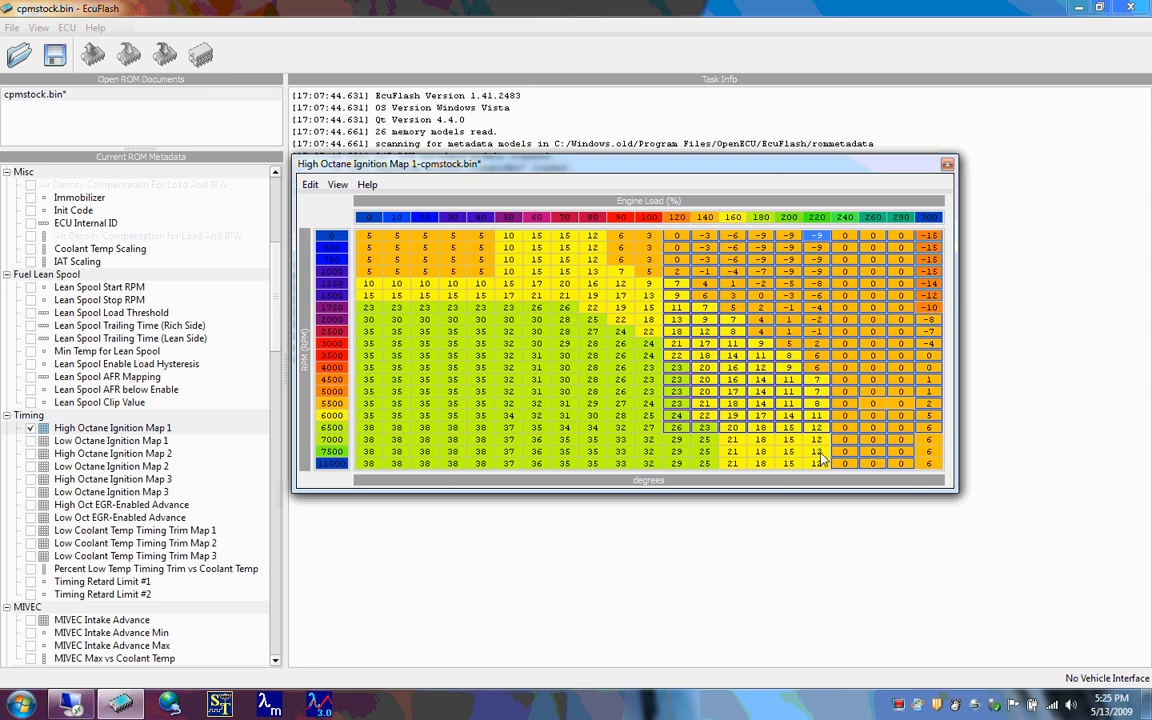
left_click(817, 217)
left_click(925, 220)
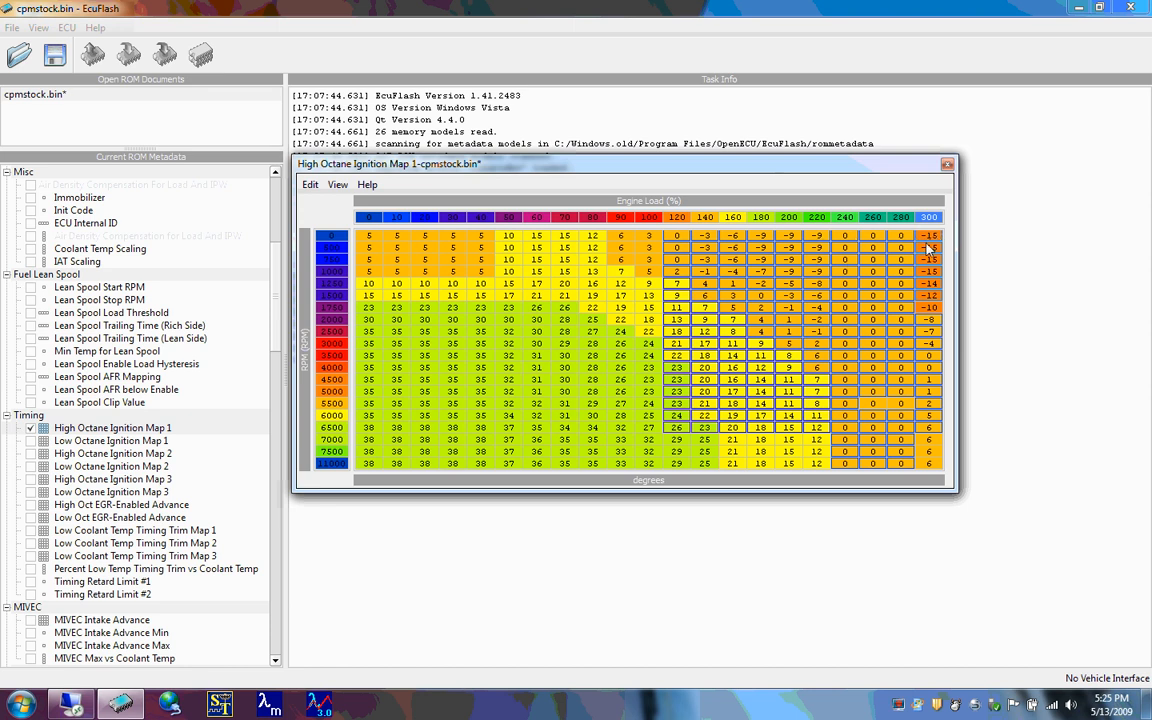
left_click_drag(931, 243, 927, 478)
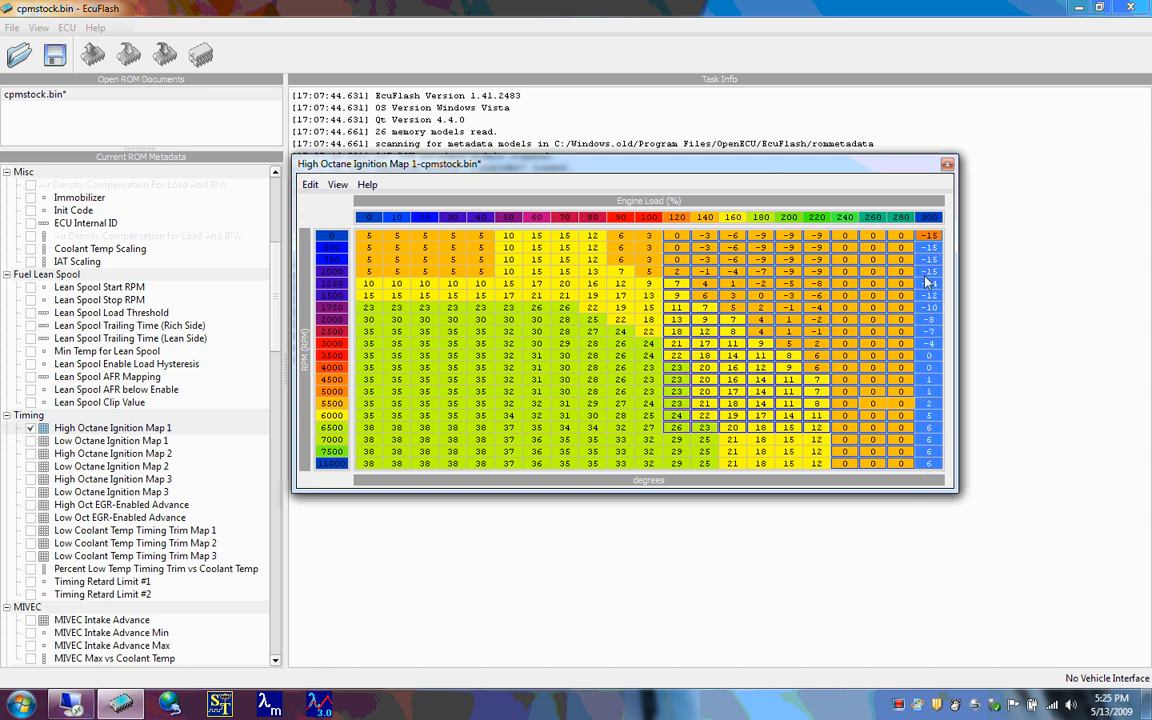
left_click(849, 250)
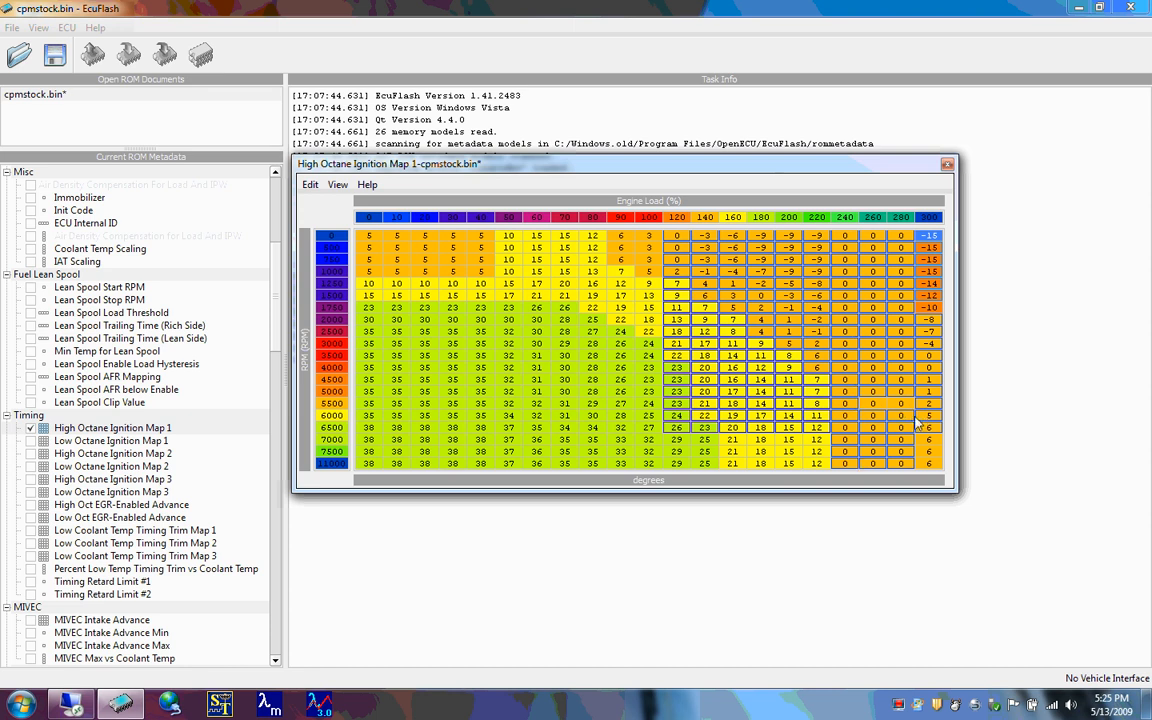
left_click_drag(825, 235, 928, 474)
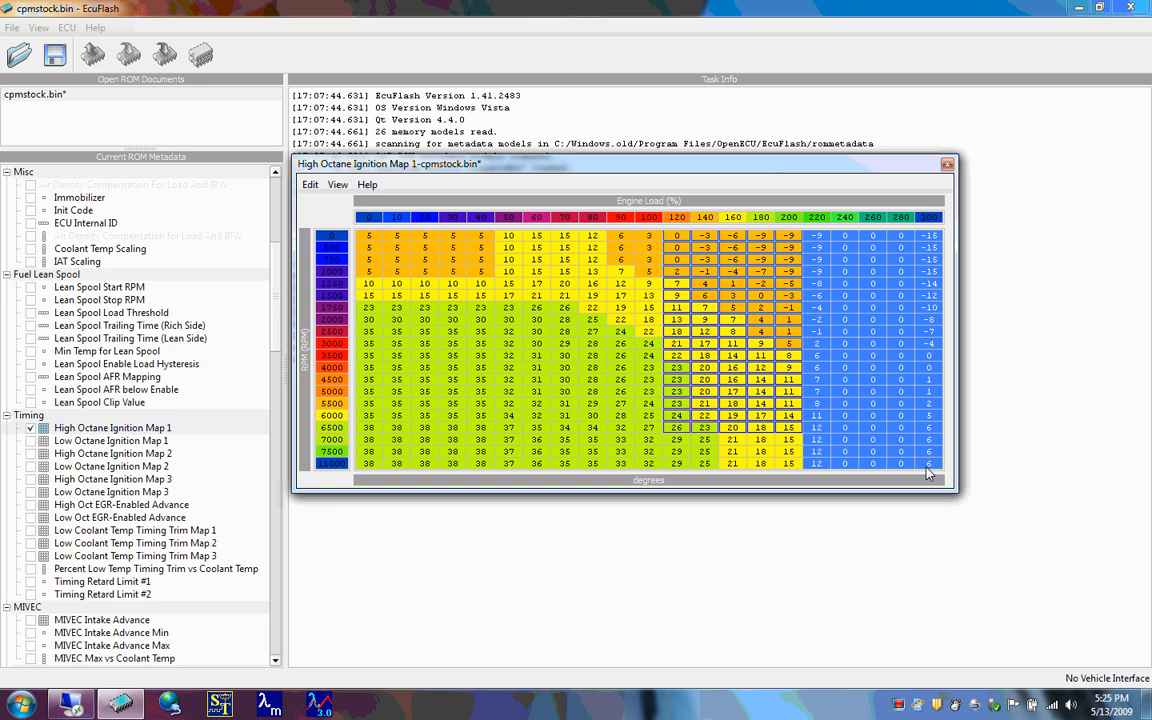
left_click(311, 185)
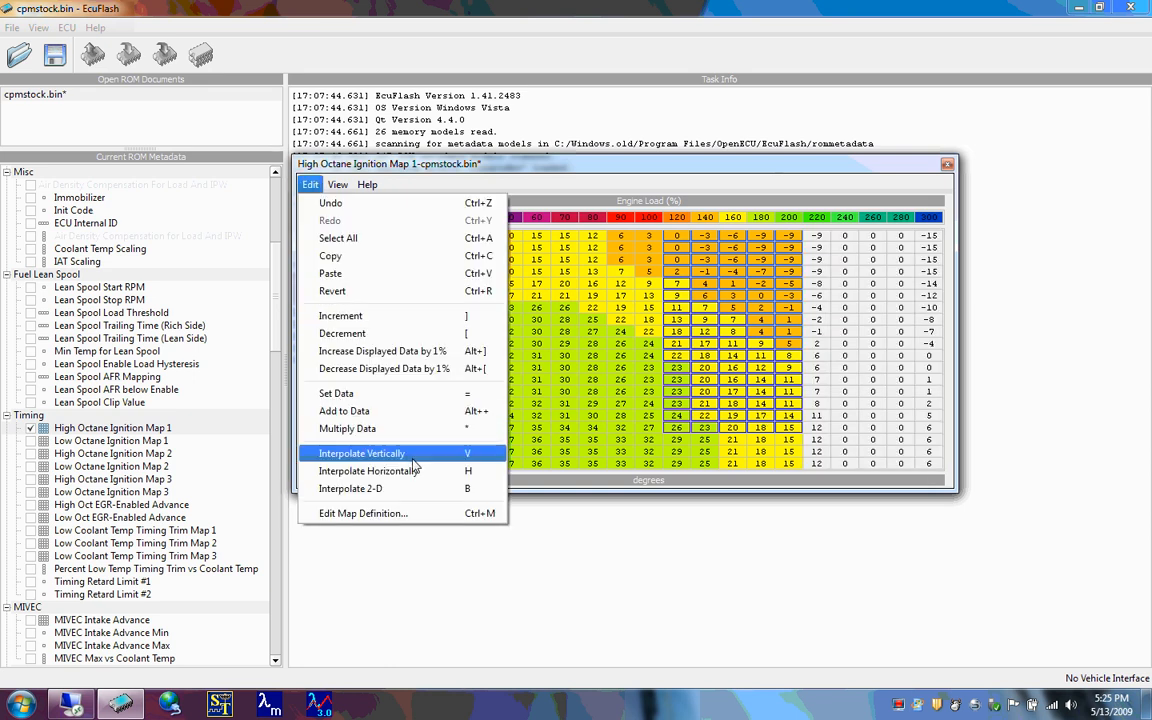
left_click(415, 471)
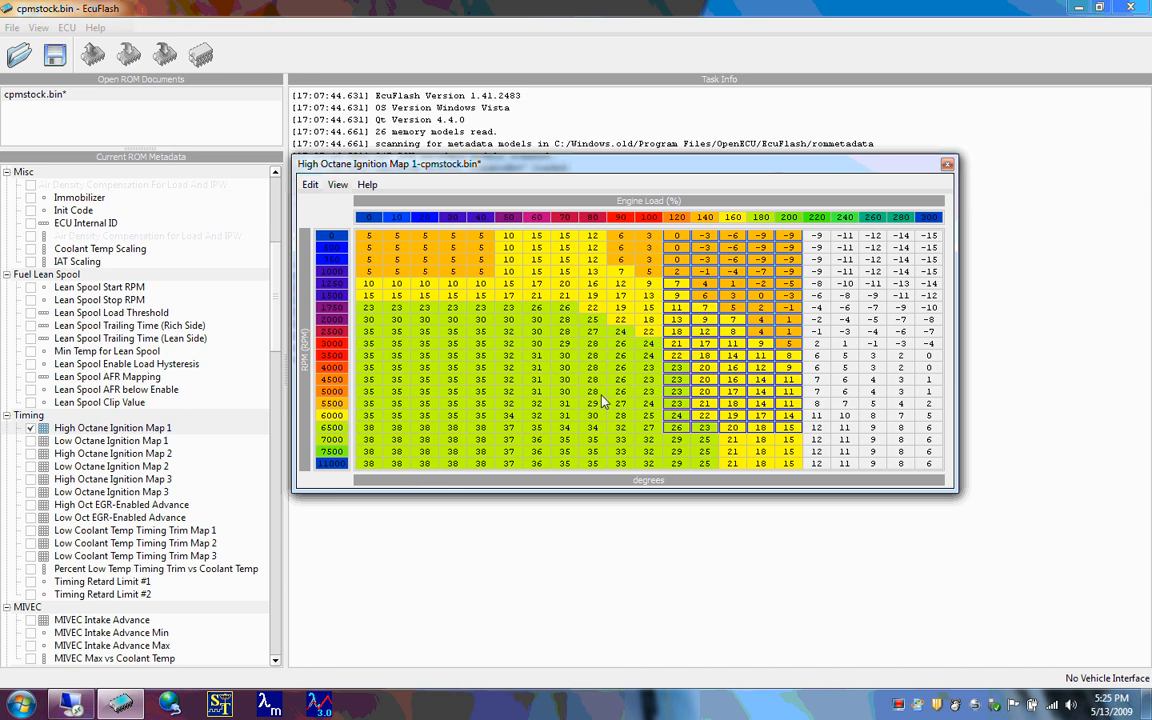
Examine how neighbouring timing cells relate across the 200 to 300 engine load columns around 4000 RPM
left_click(788, 403)
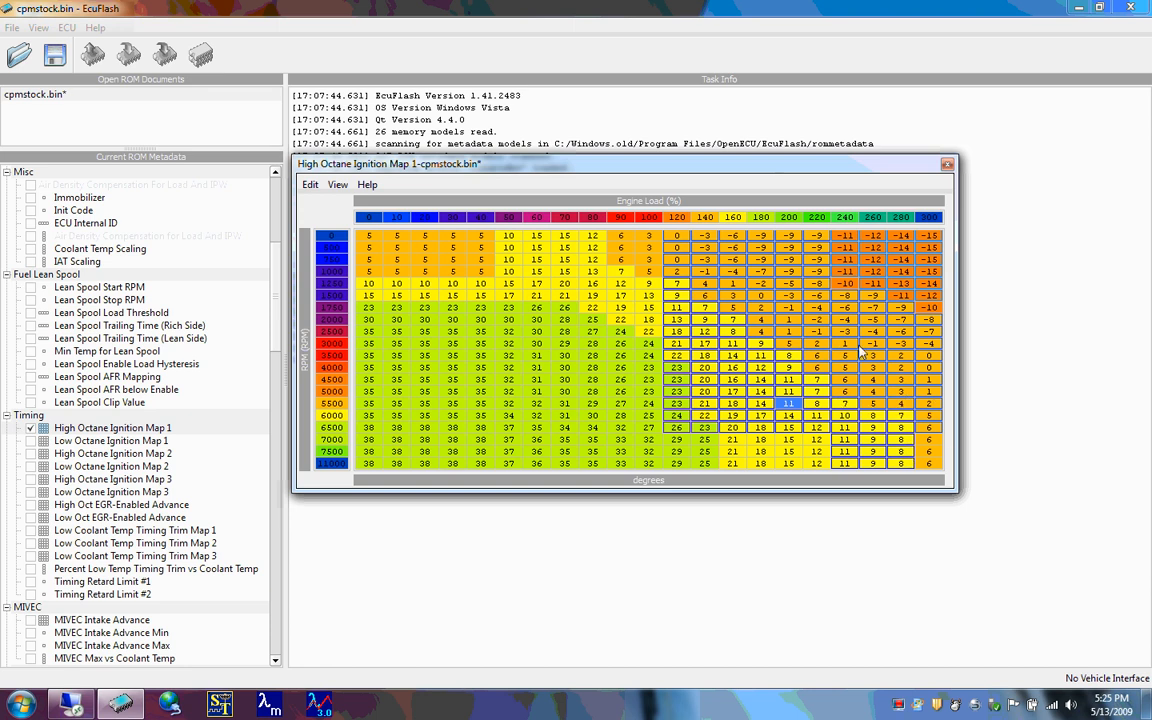
left_click(790, 370)
key("Right")
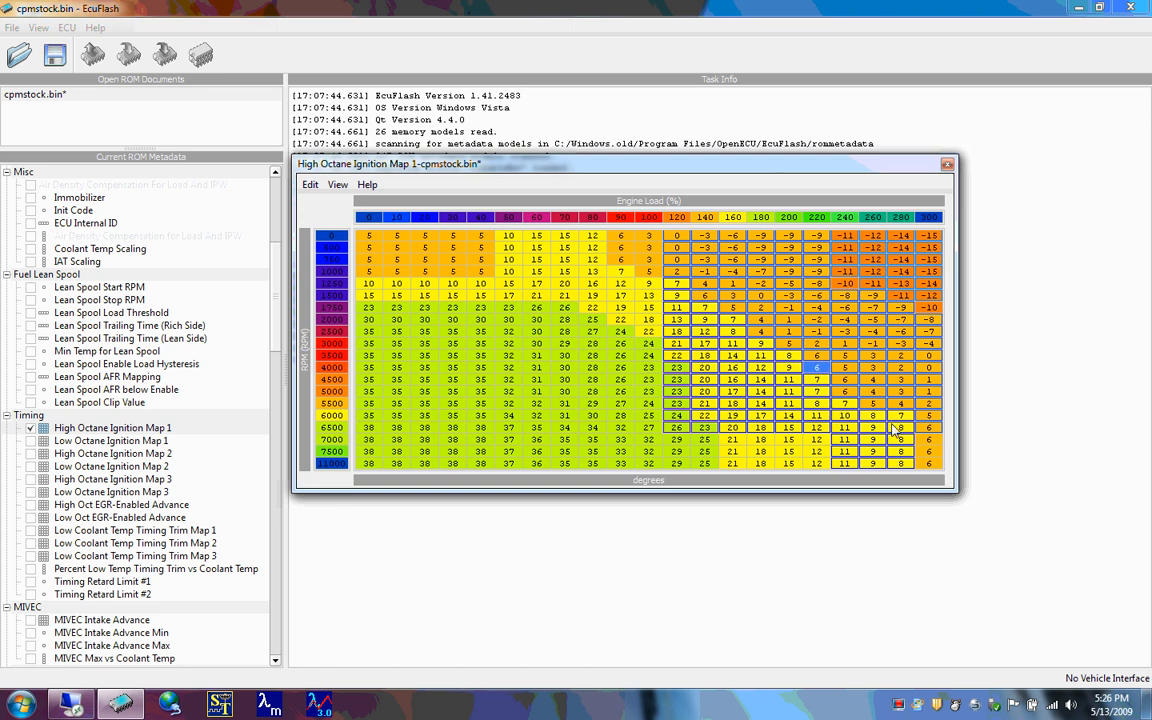
key("Down")
key("Down")
key("Down")
key("Up")
key("Up")
key("Up")
key("Up")
key("Right")
key("Down")
key("Down")
key("Right")
key("Down")
key("Right")
key("Up")
key("Up")
key("Up")
key("Right")
key("Down")
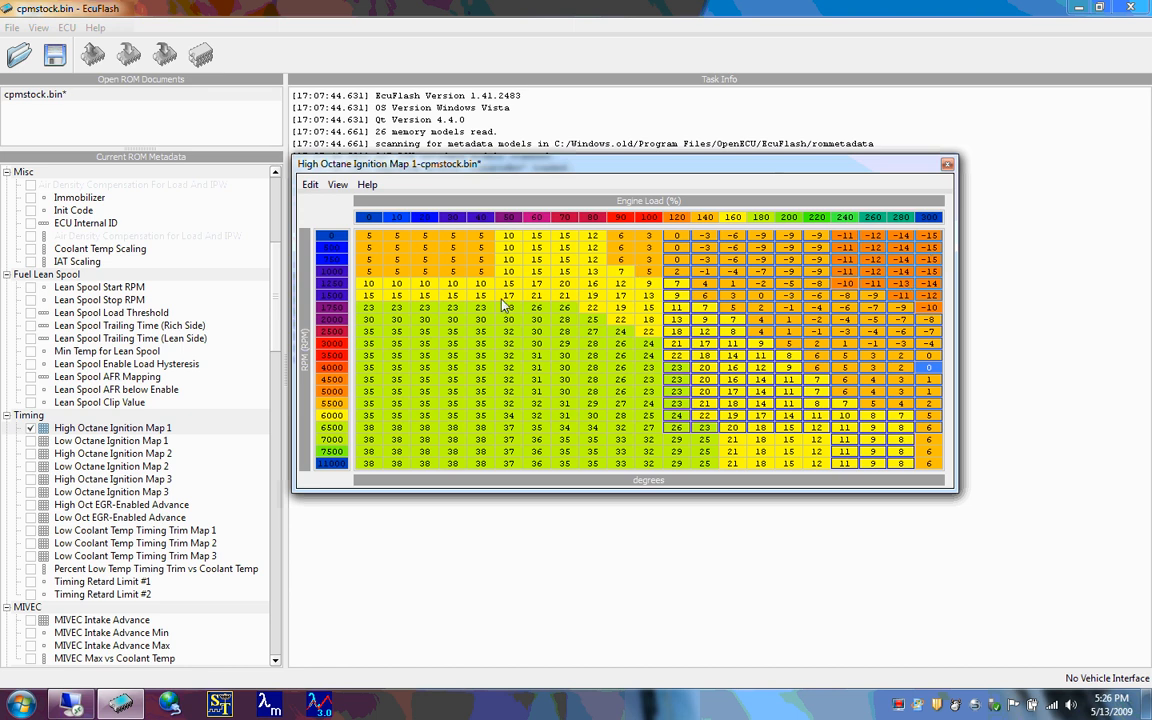
Set the 0 to 1750 RPM timing cells in the 120 to 300 engine load columns to 0
left_click(676, 247)
left_click_drag(676, 246, 925, 318)
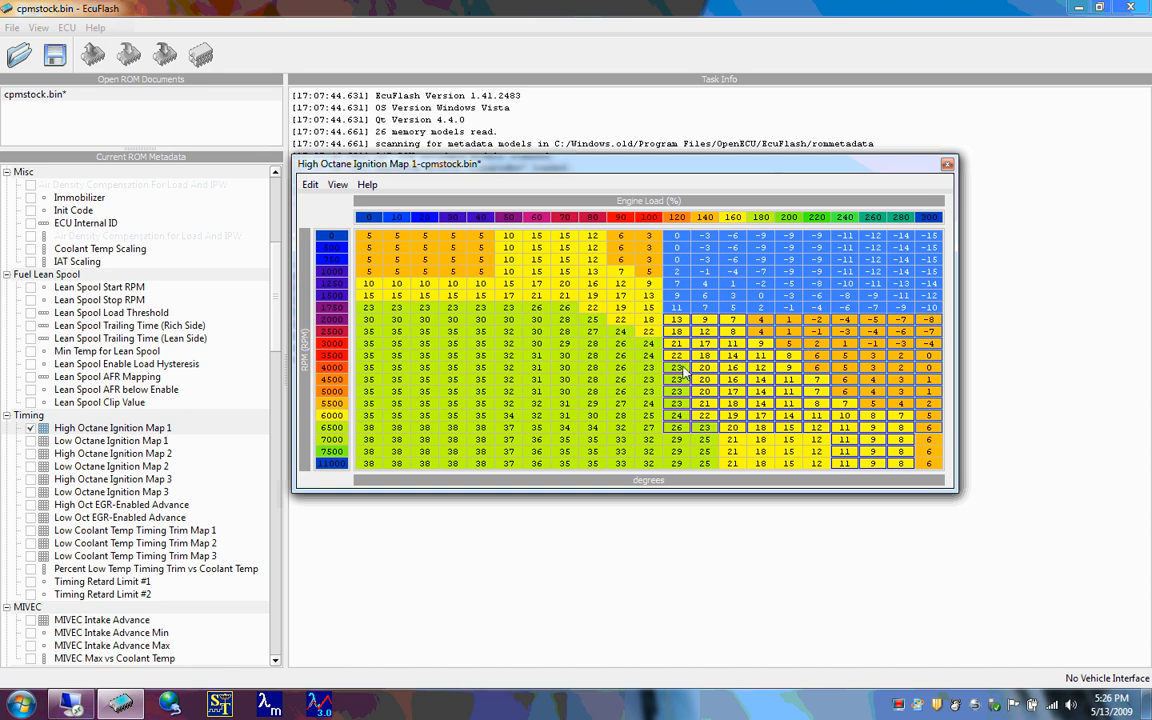
key("equal")
type("0")
key("Return")
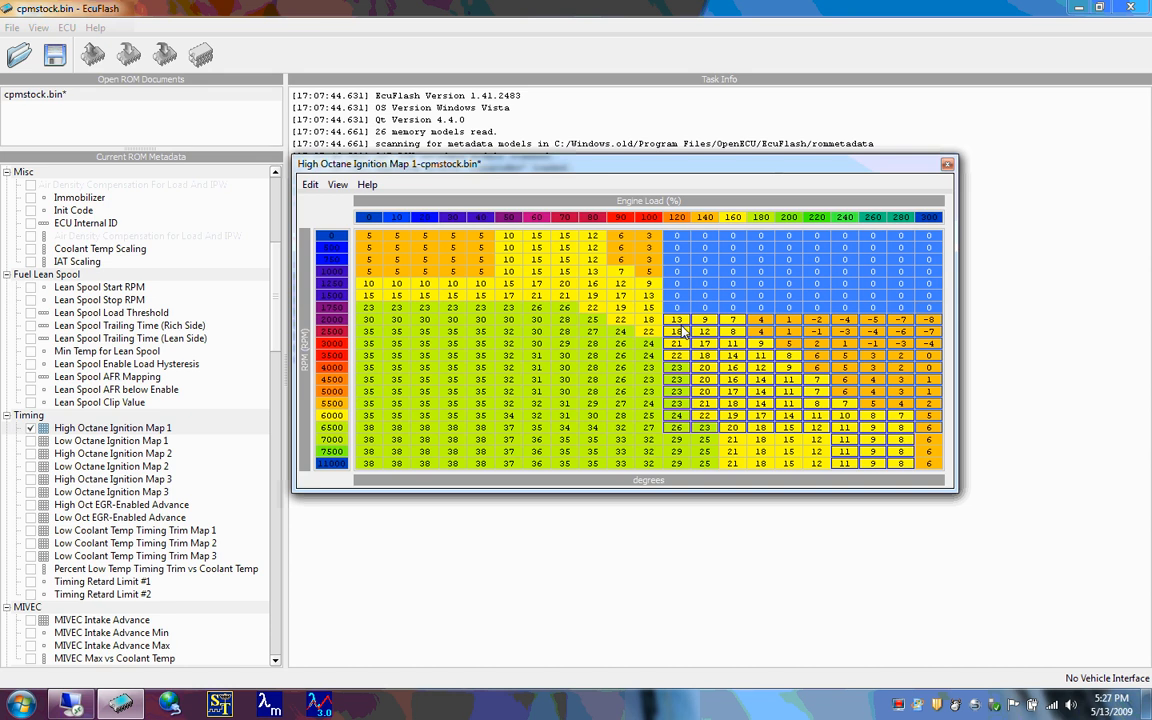
Copy the 2000 RPM cells in the 120 to 300 engine load columns and paste them into the 0 RPM row
left_click(681, 324)
left_click_drag(678, 326, 940, 470)
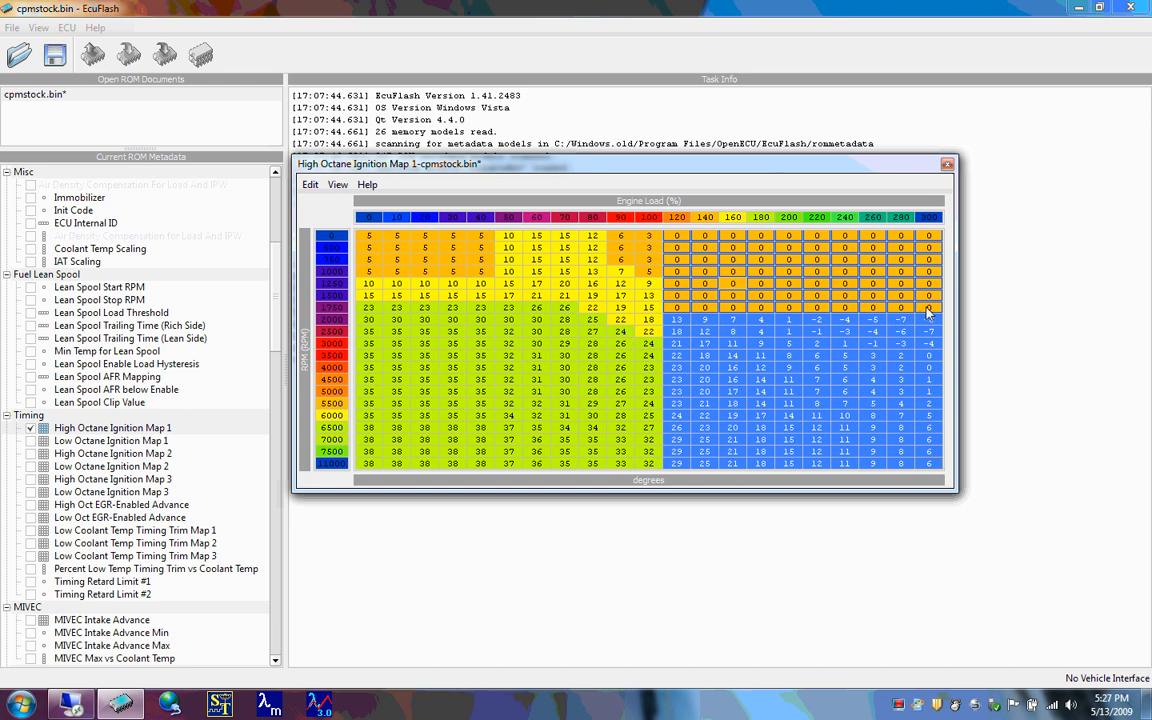
left_click_drag(928, 313, 683, 238)
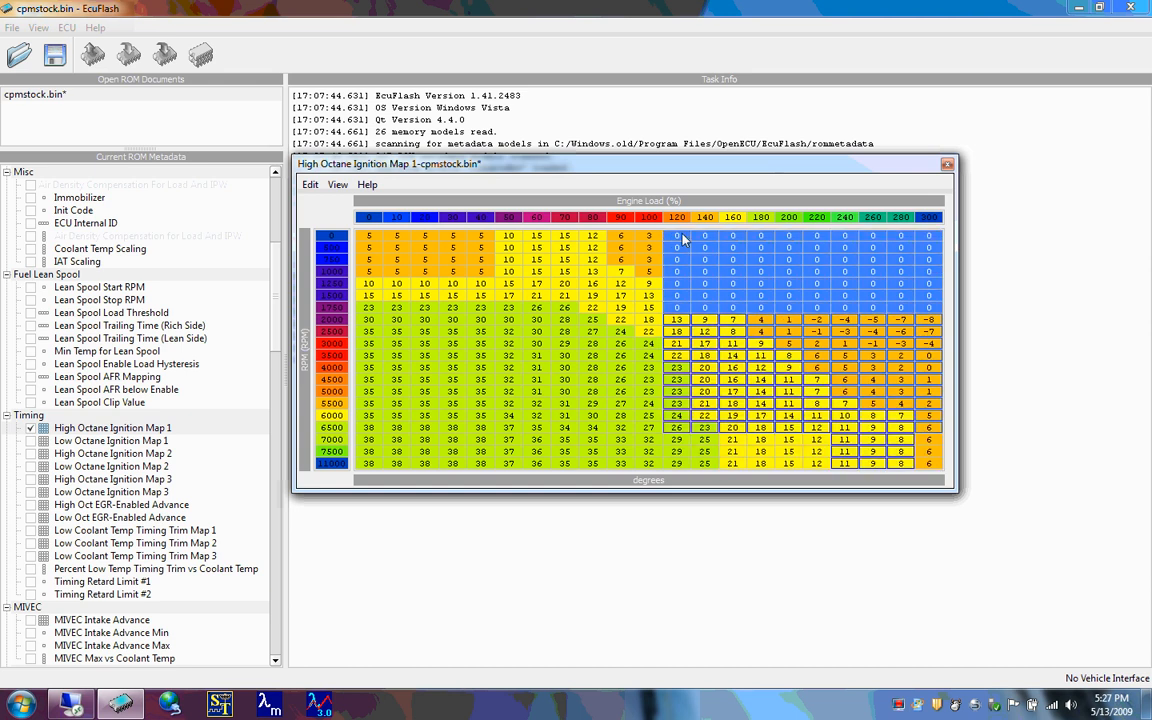
left_click_drag(675, 323, 932, 326)
key("ctrl+c")
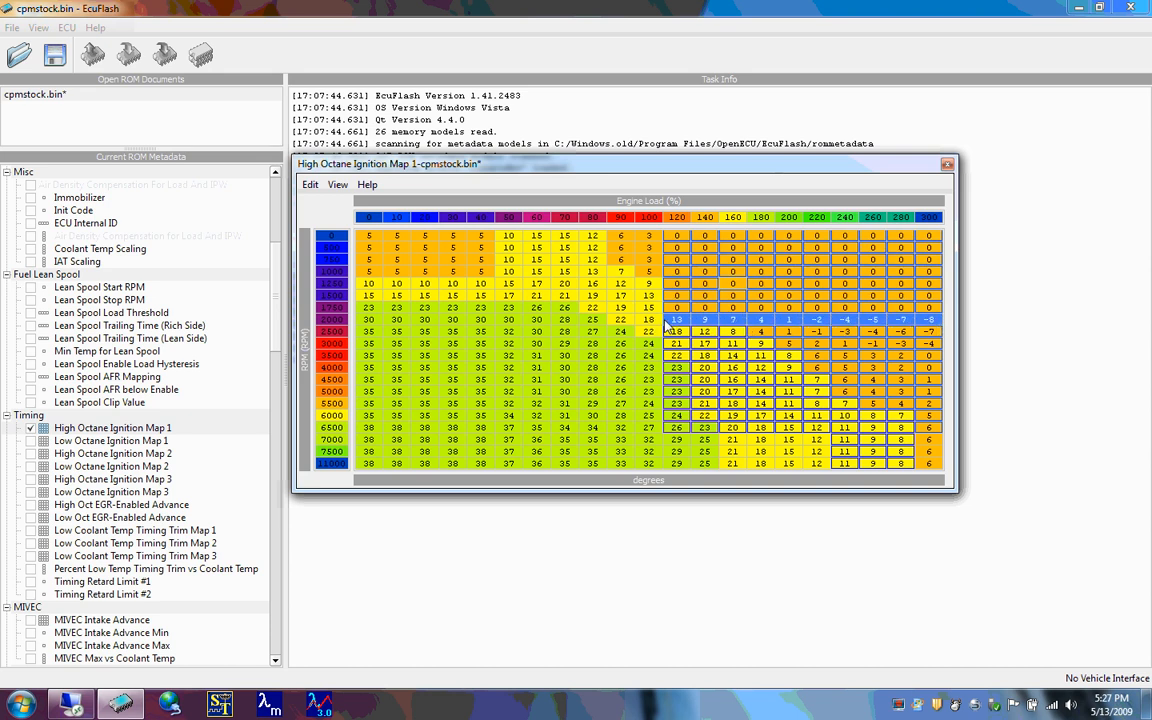
left_click(677, 237)
key("ctrl+v")
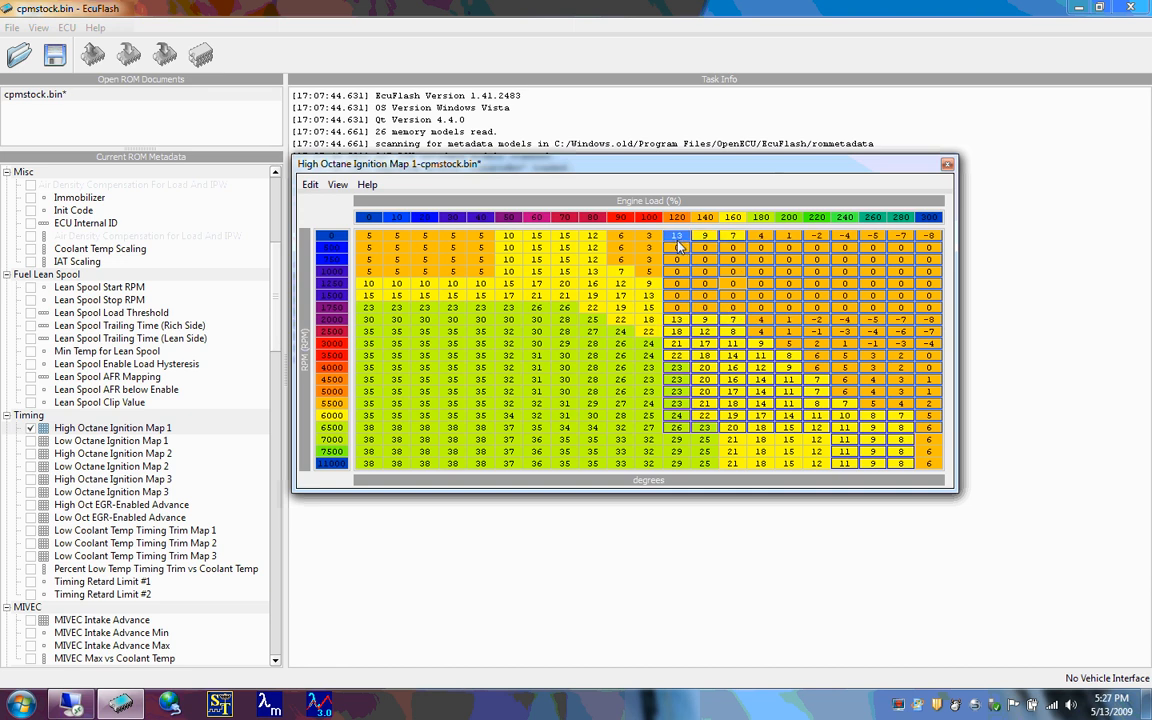
Lower the 0 RPM timing cells in the 120 to 300 engine load columns by 6 degrees
left_click_drag(681, 238, 929, 239)
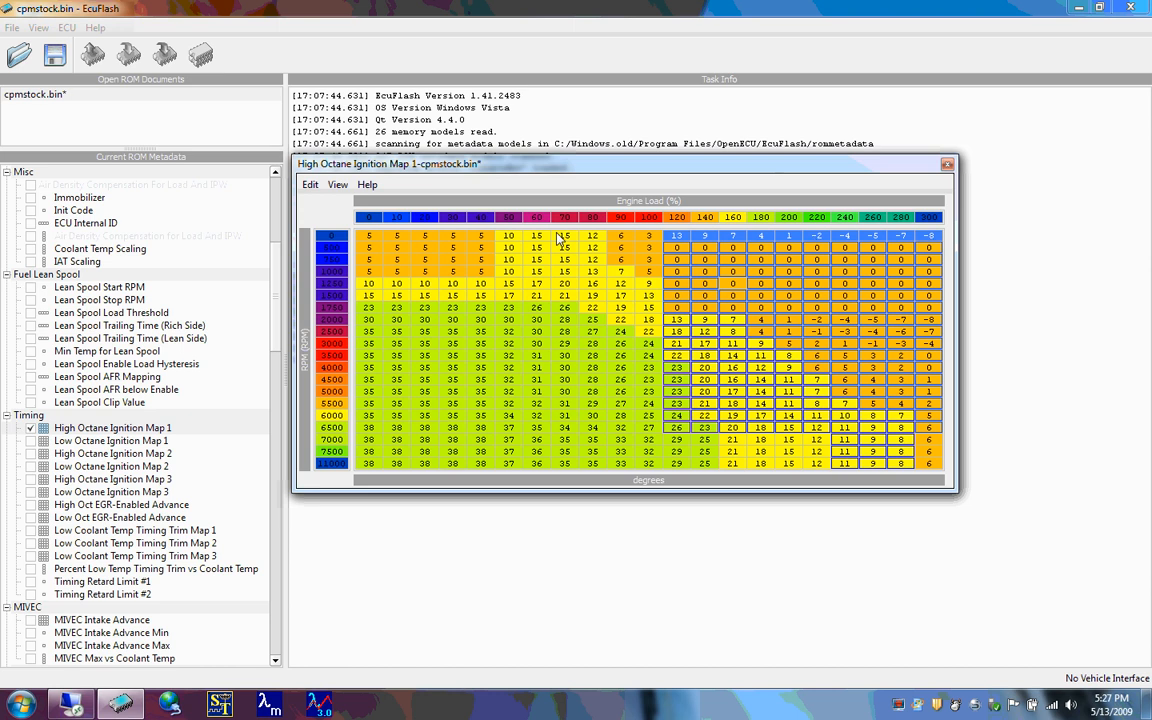
left_click(310, 185)
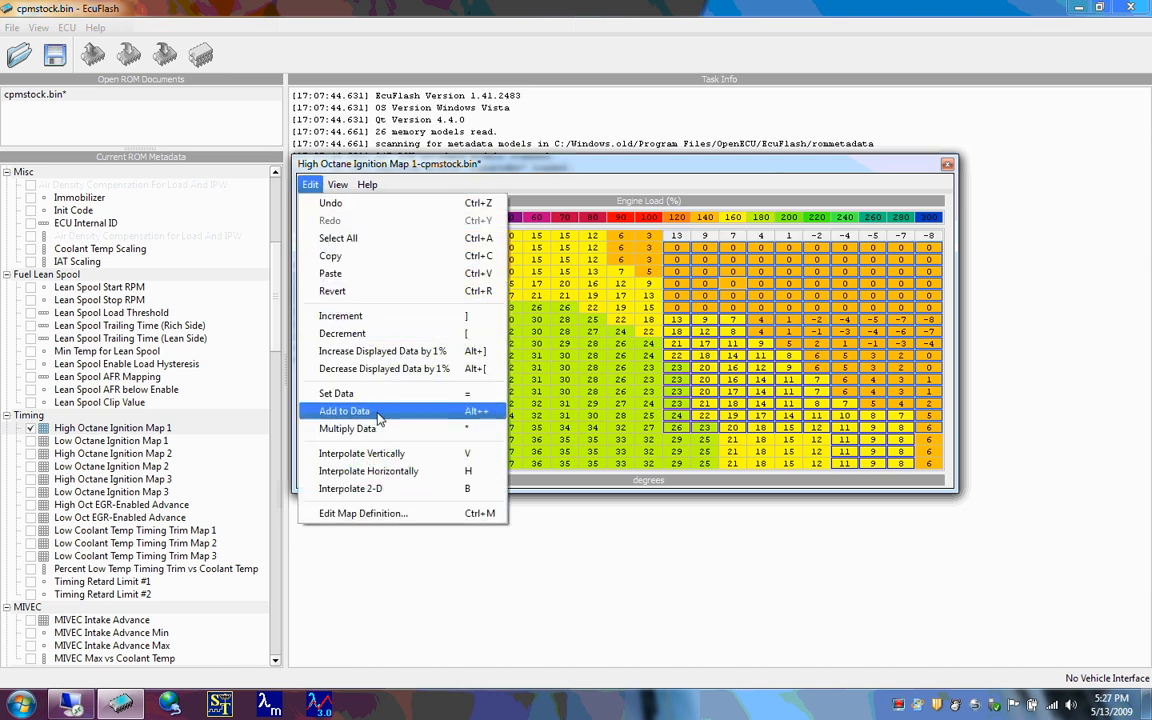
left_click(385, 481)
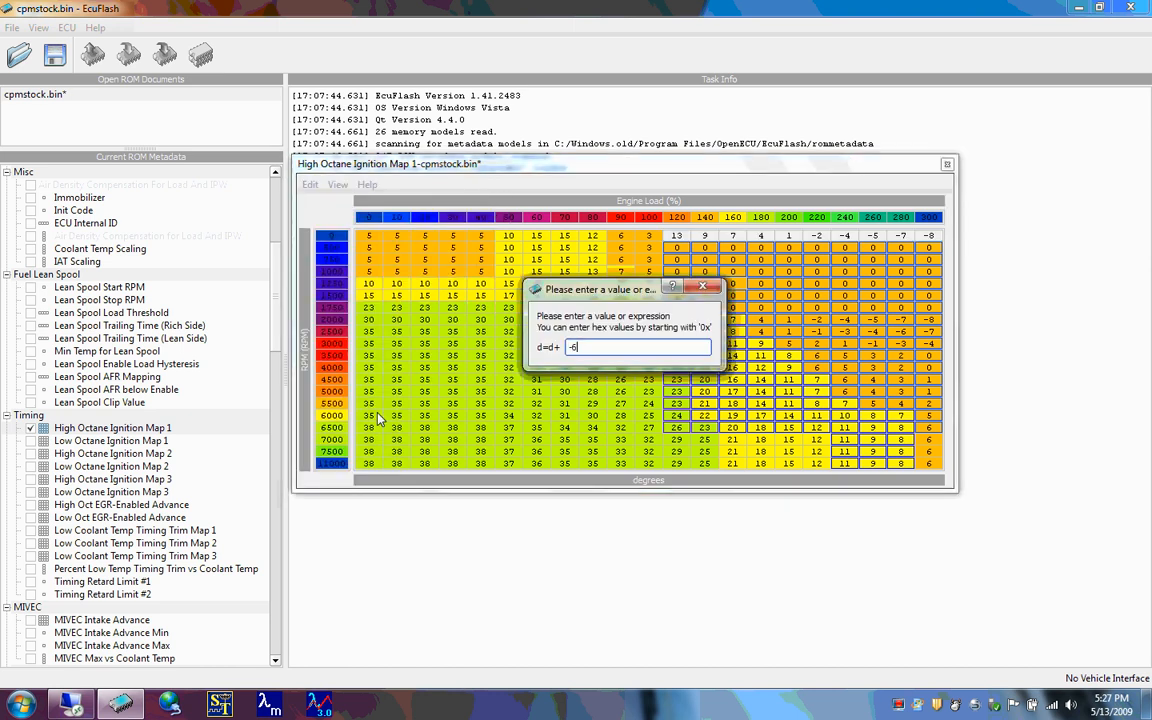
key("Return")
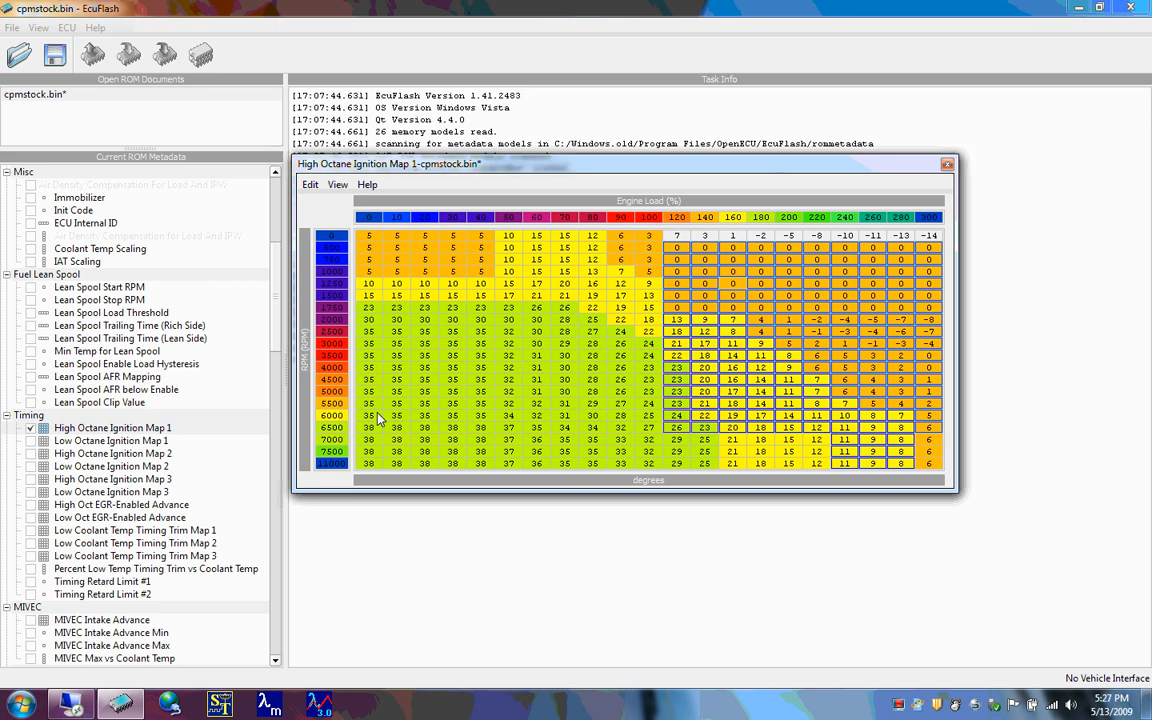
Interpolate the timing vertically between the 0 and 2000 RPM rows in the 120 to 300 engine load columns
left_click(845, 319)
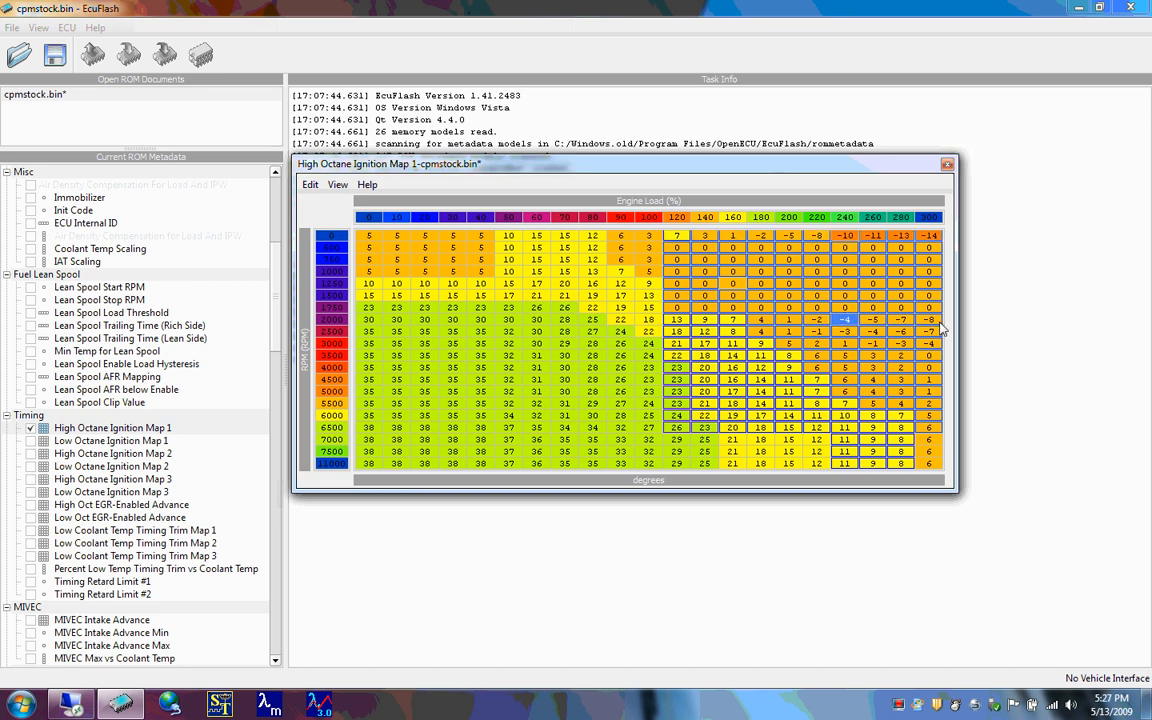
left_click_drag(938, 322, 680, 243)
left_click(310, 184)
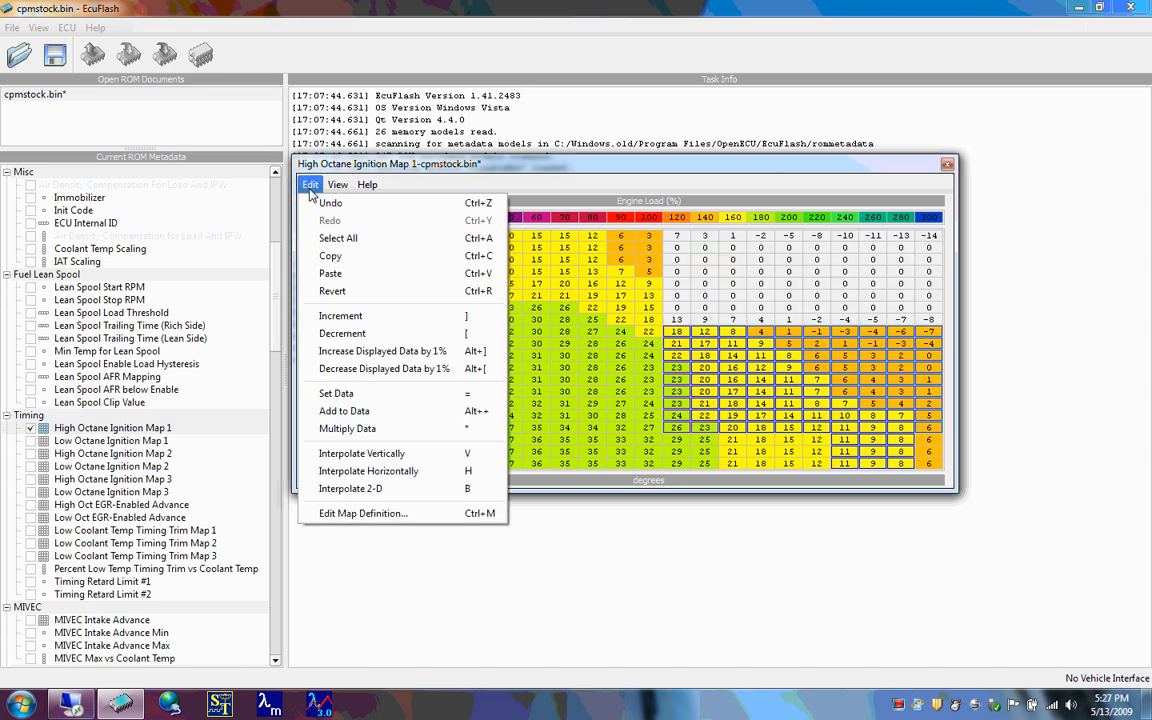
left_click(432, 455)
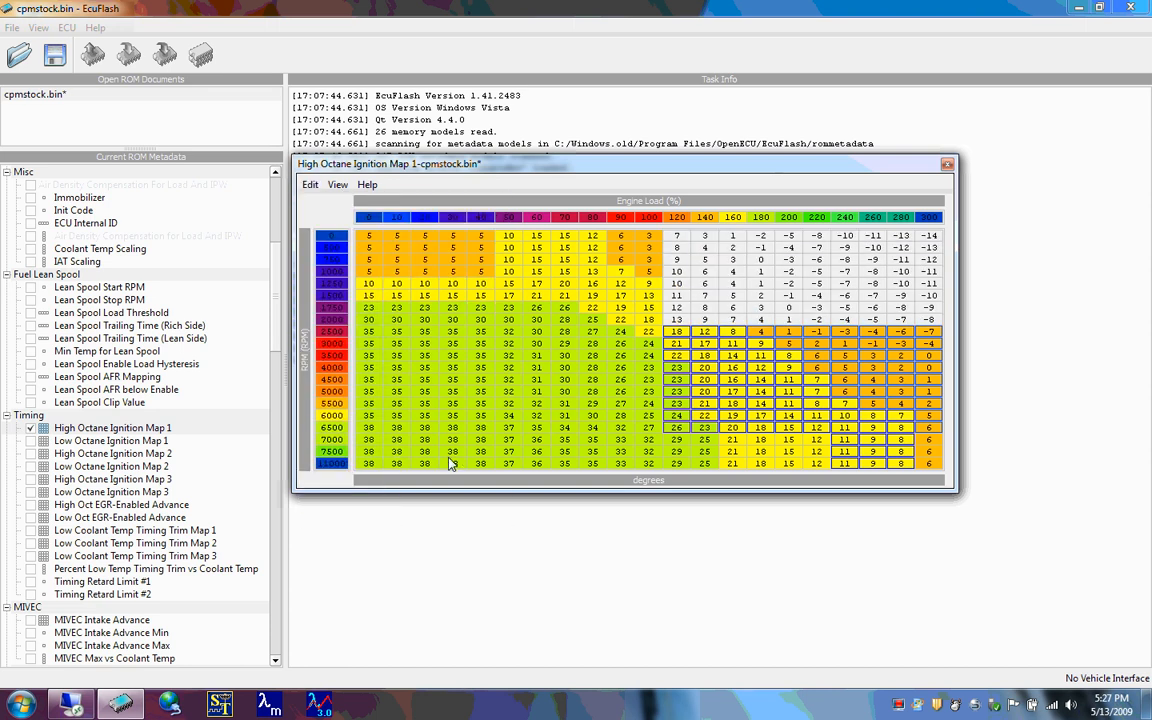
left_click(789, 367)
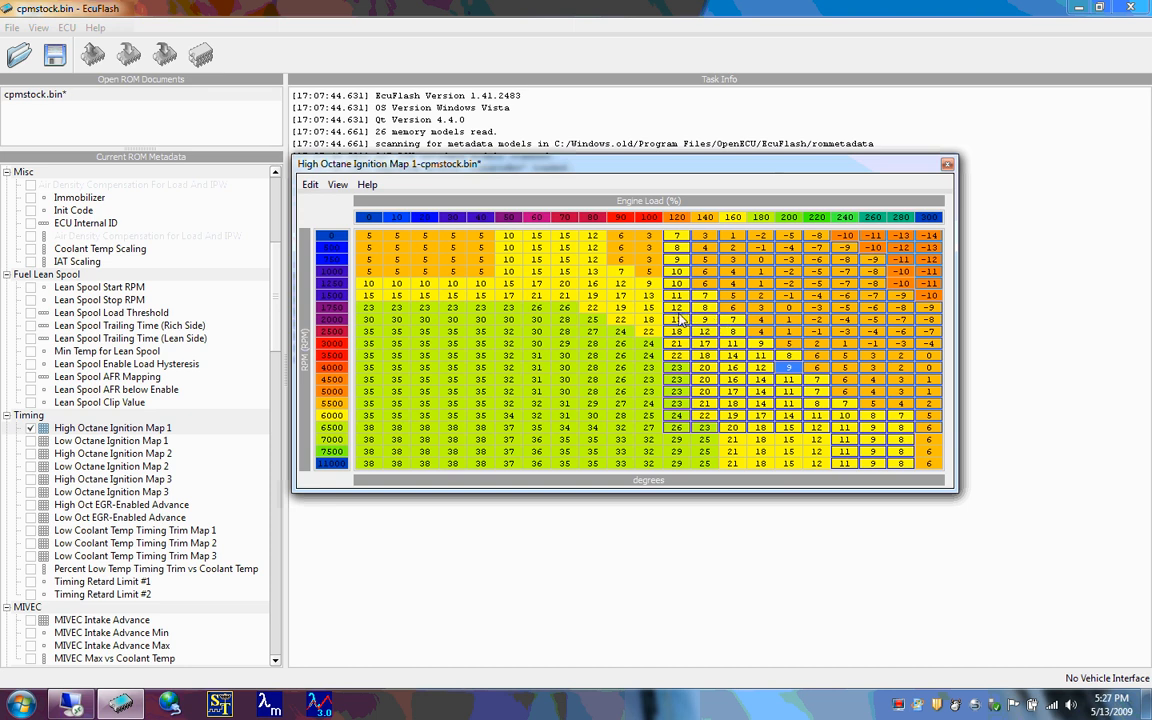
left_click_drag(680, 319, 924, 321)
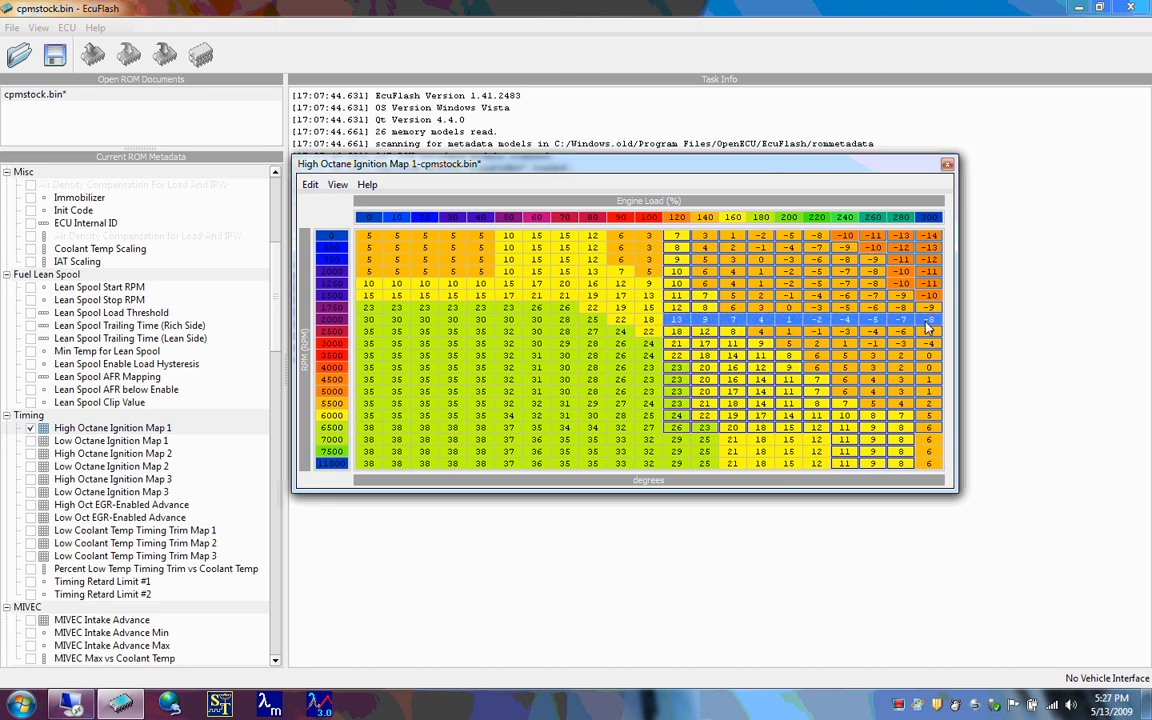
left_click_drag(672, 238, 935, 246)
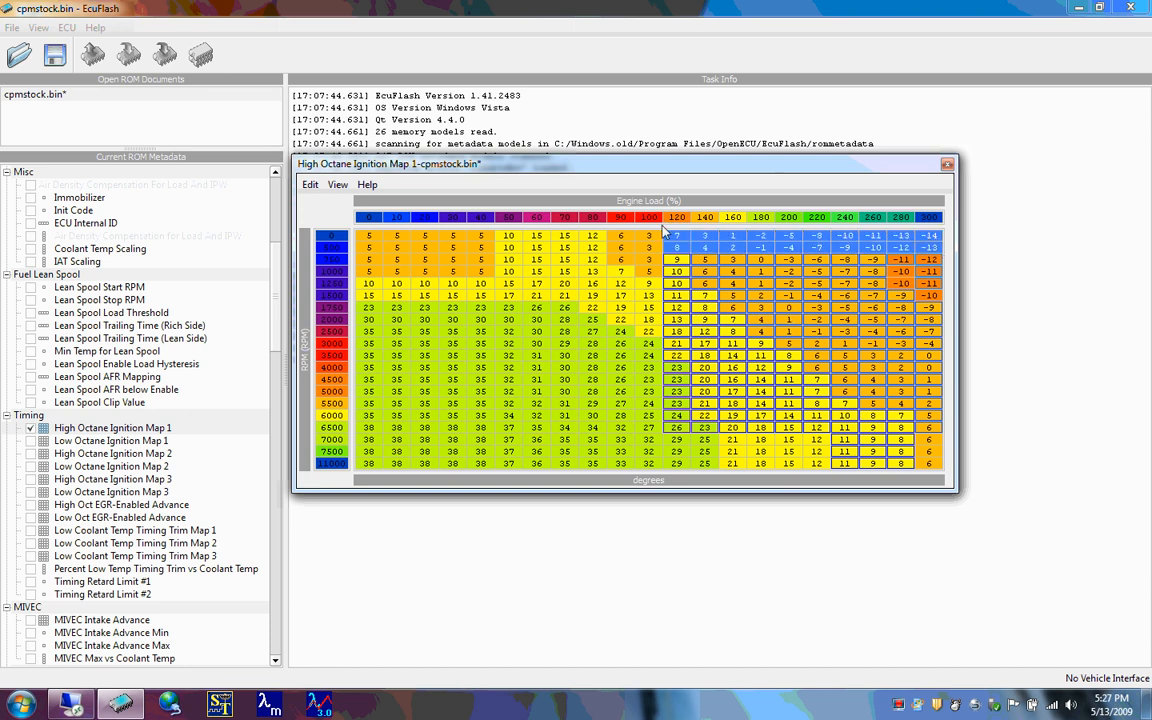
left_click(674, 240)
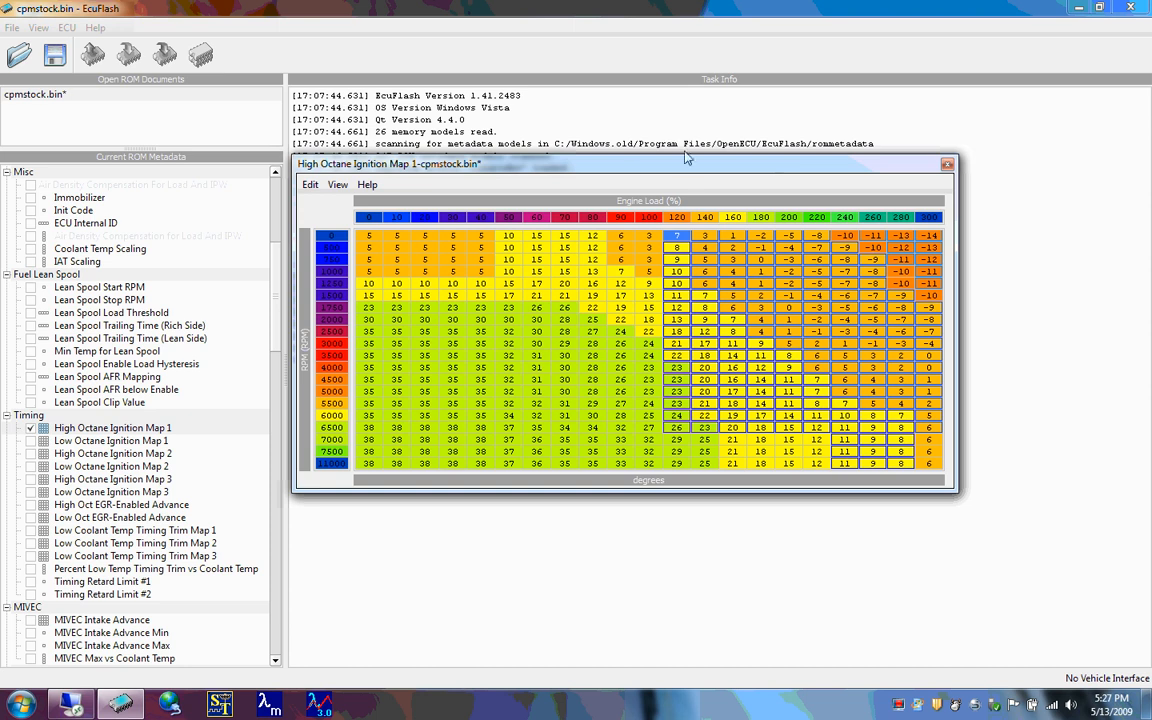
left_click(312, 185)
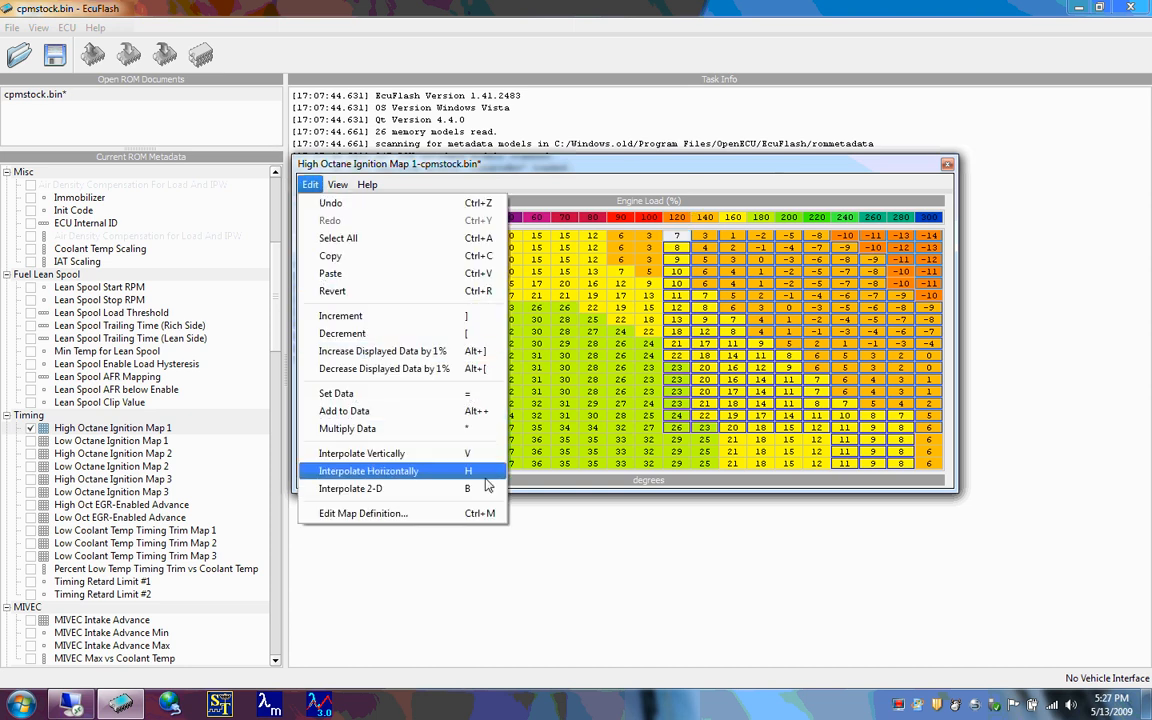
left_click(617, 285)
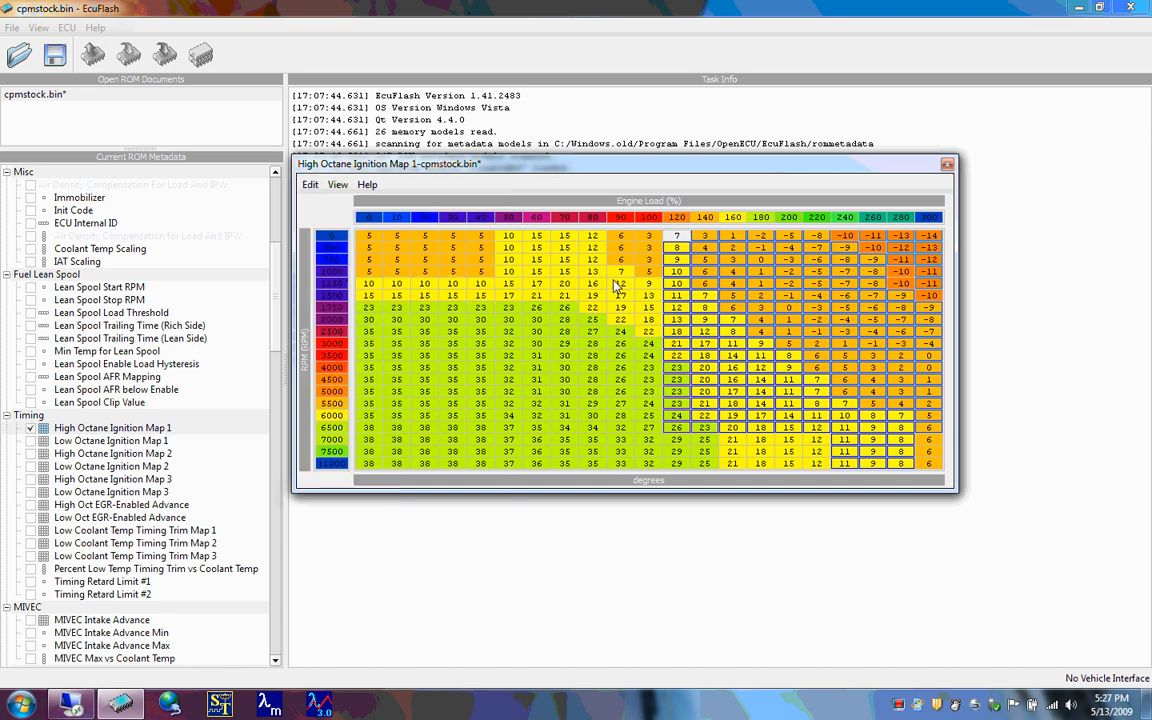
Examine the ignition timing in the 120 to 300 engine load columns, including the 3500 and 4000 RPM cells from 220 to 300 load
left_click(369, 237)
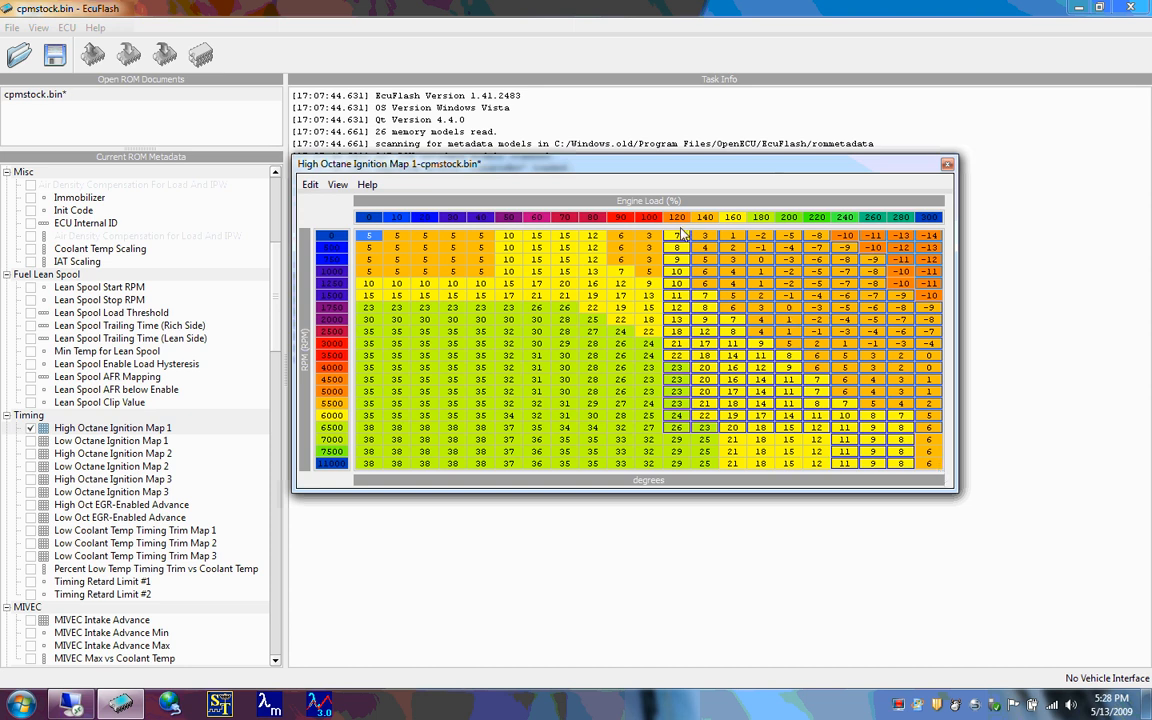
left_click_drag(680, 241, 929, 450)
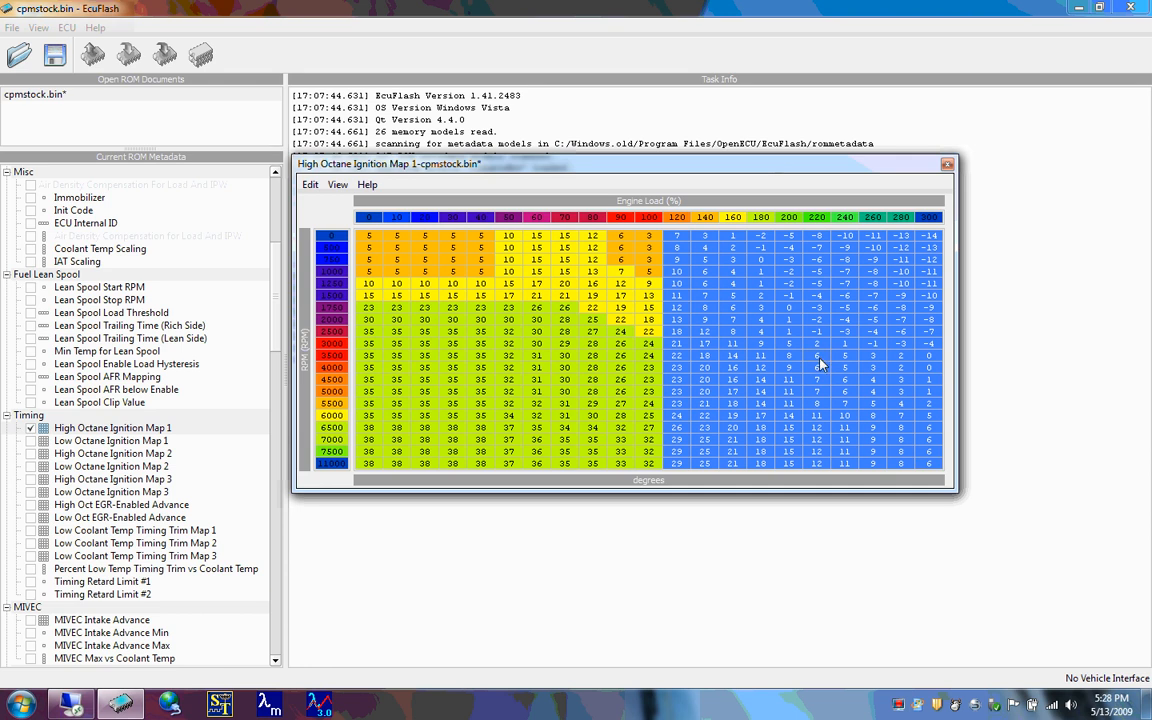
left_click_drag(819, 358, 819, 368)
left_click_drag(931, 357, 931, 368)
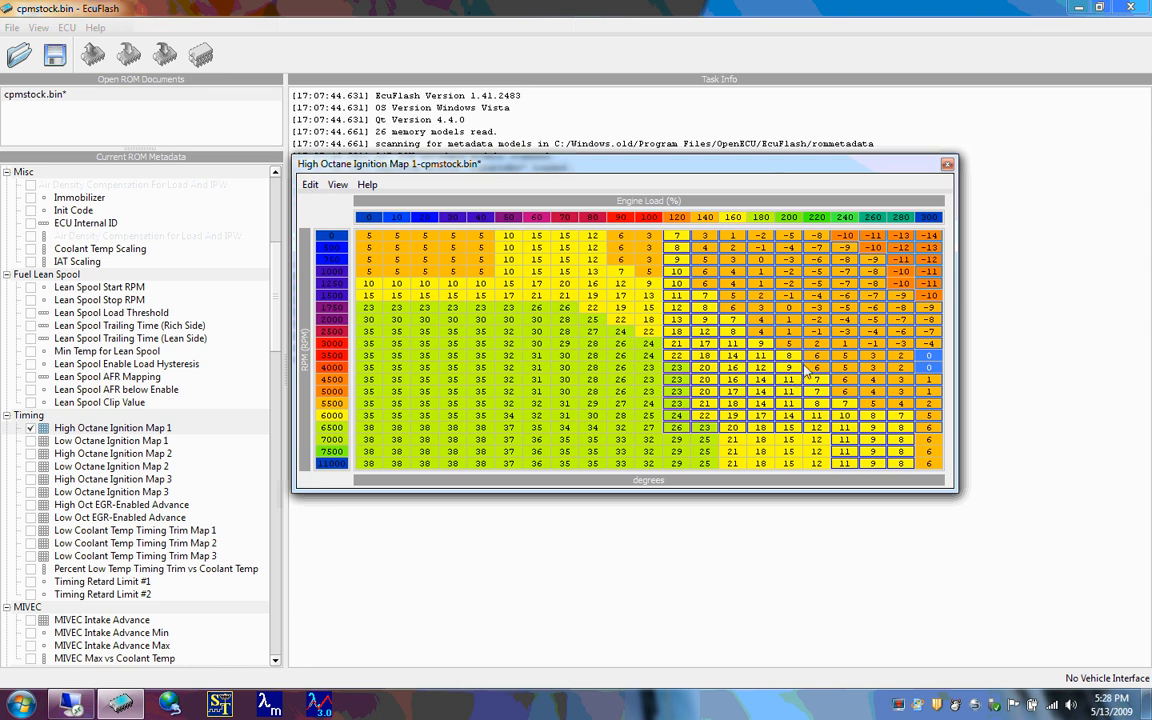
left_click_drag(817, 360, 938, 373)
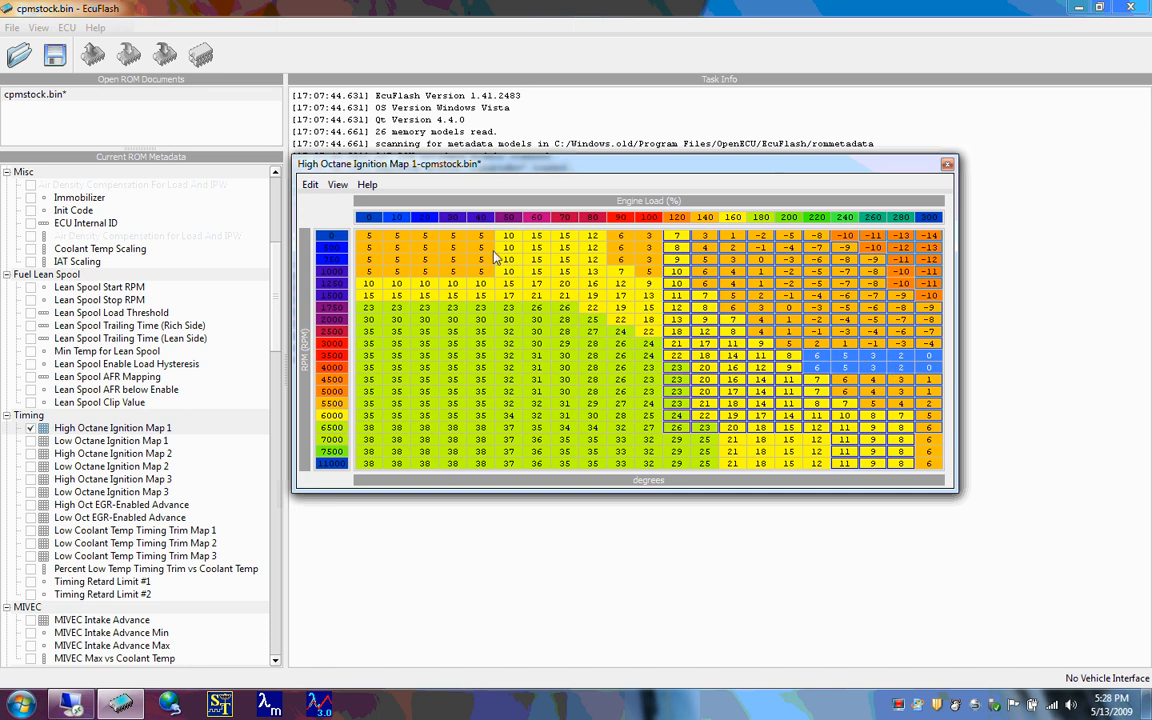
left_click(375, 236)
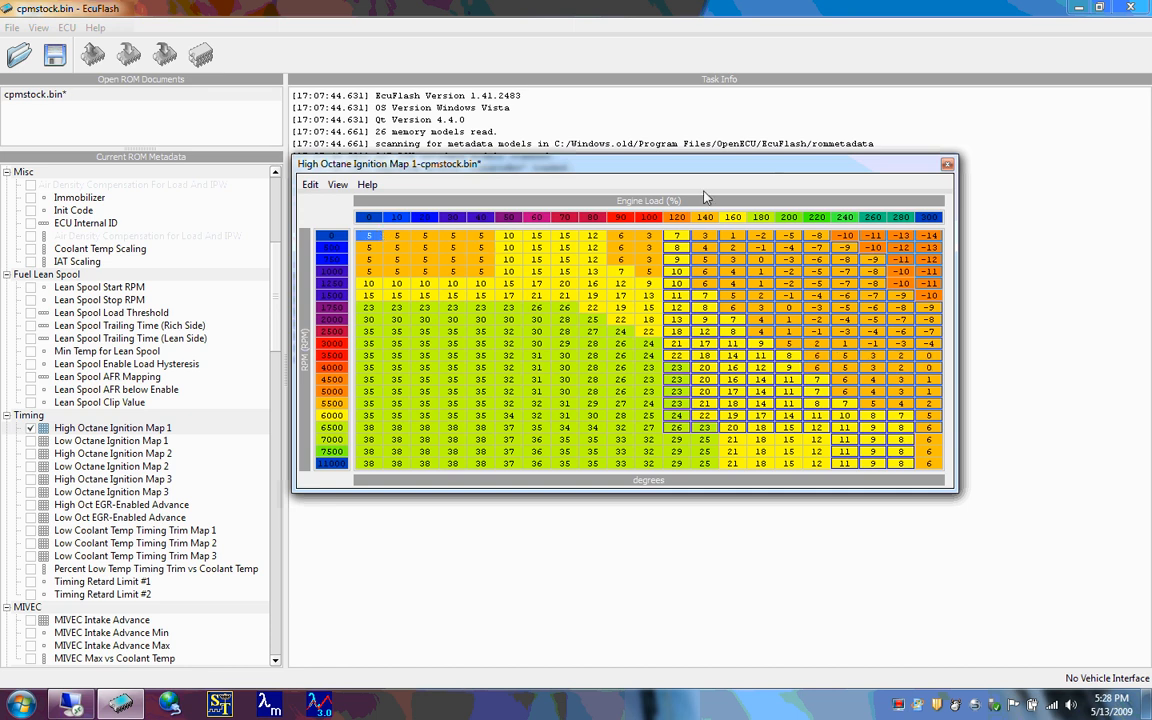
Close High Octane Ignition Map 1 and close the cpmstock.bin ROM without saving its changes
left_click(947, 164)
left_click(197, 96)
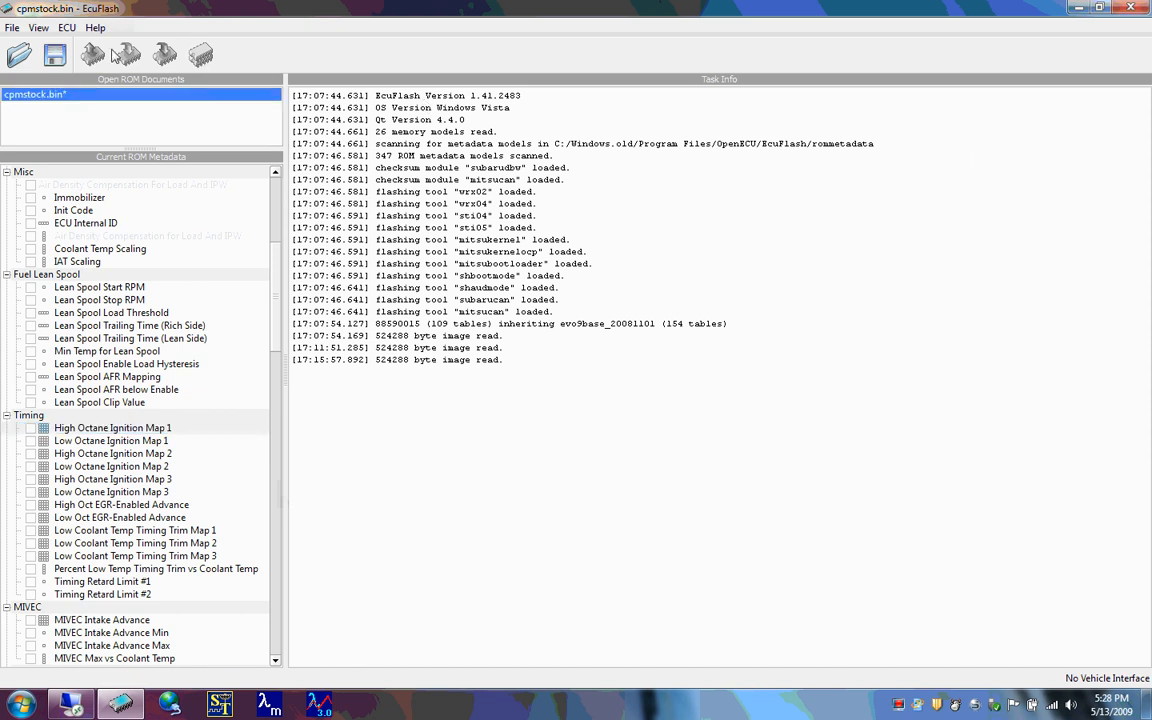
left_click(13, 28)
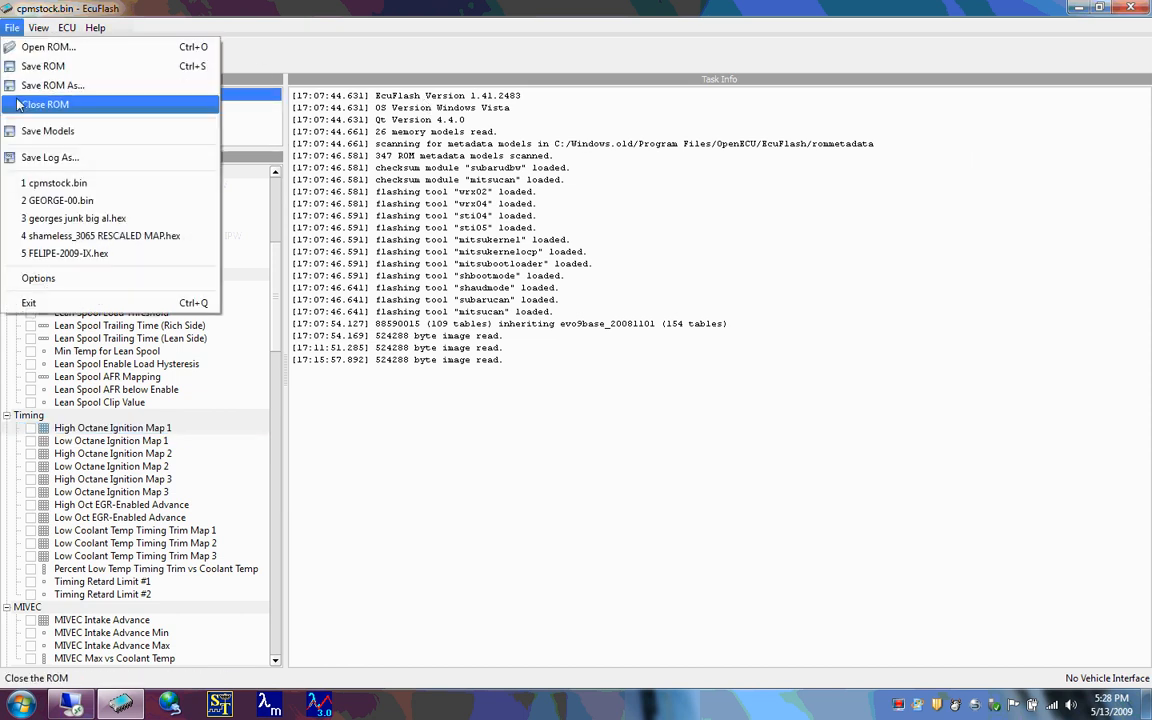
left_click(30, 104)
left_click(568, 370)
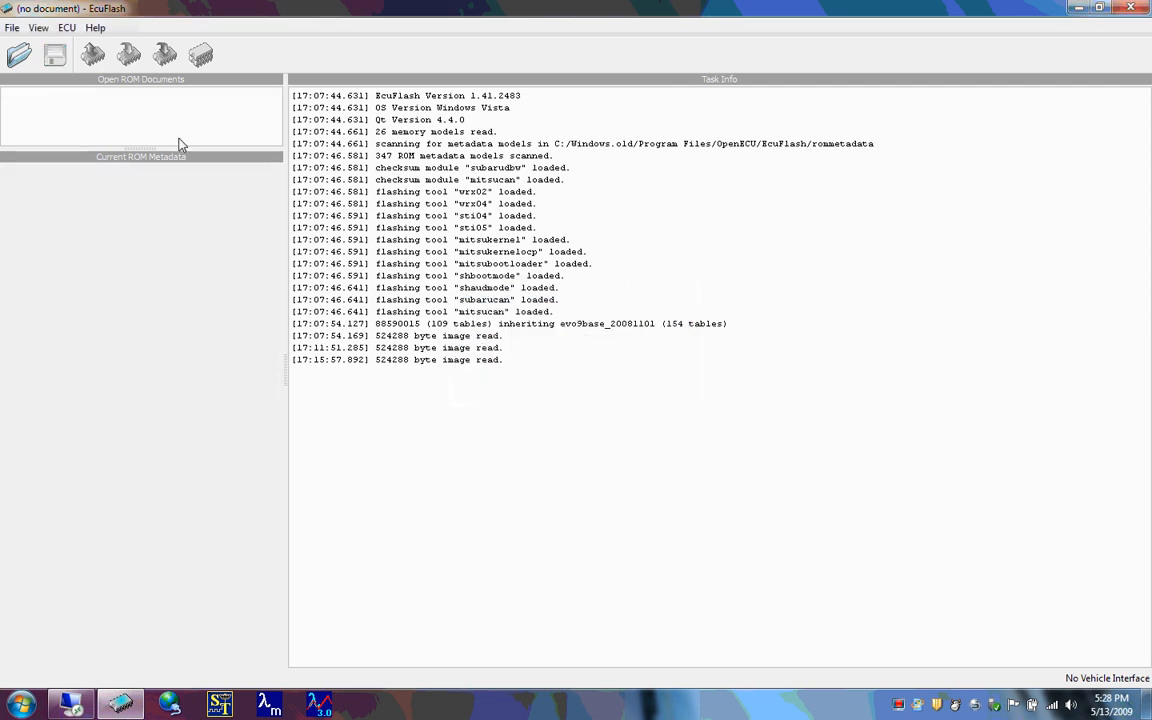
Reopen the cpmstock.bin ROM and display its High Octane Fuel Map clear of the metadata list
left_click(18, 55)
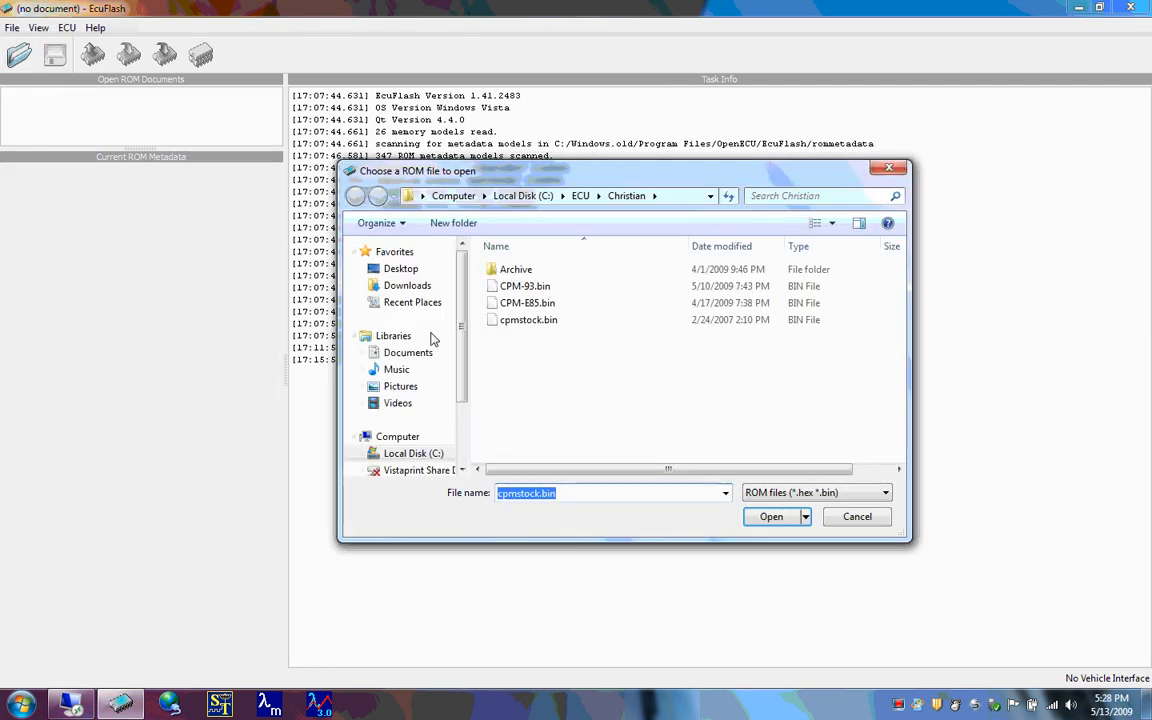
double_click(505, 313)
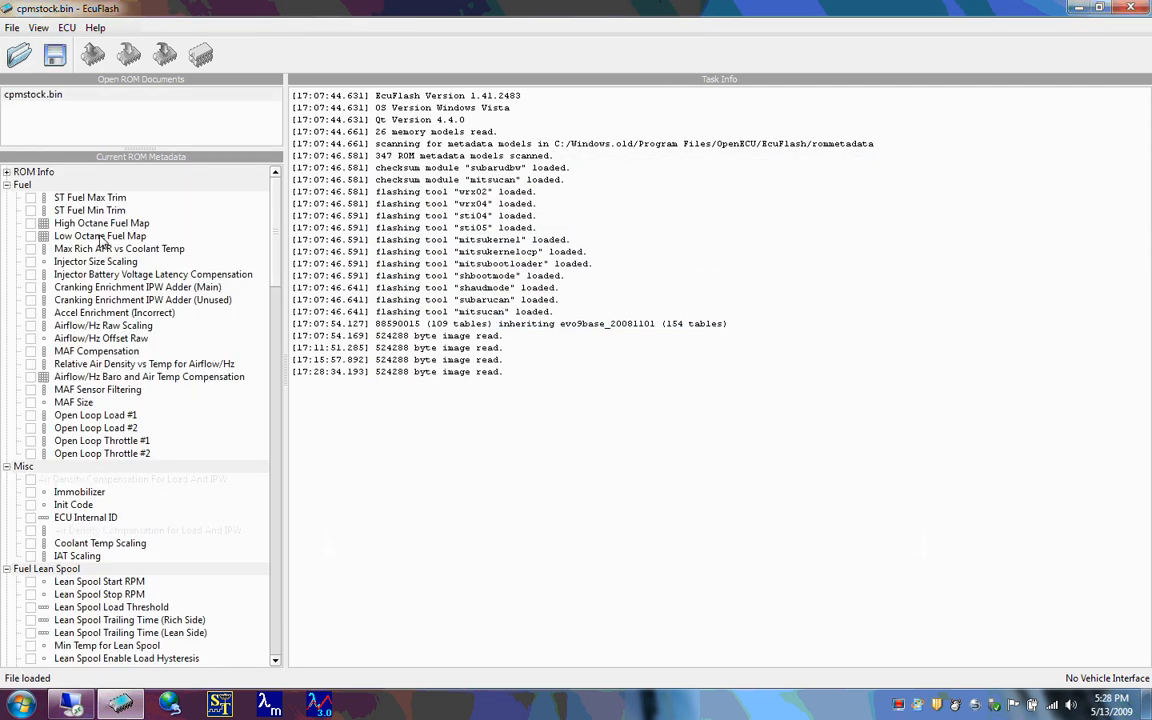
left_click(30, 223)
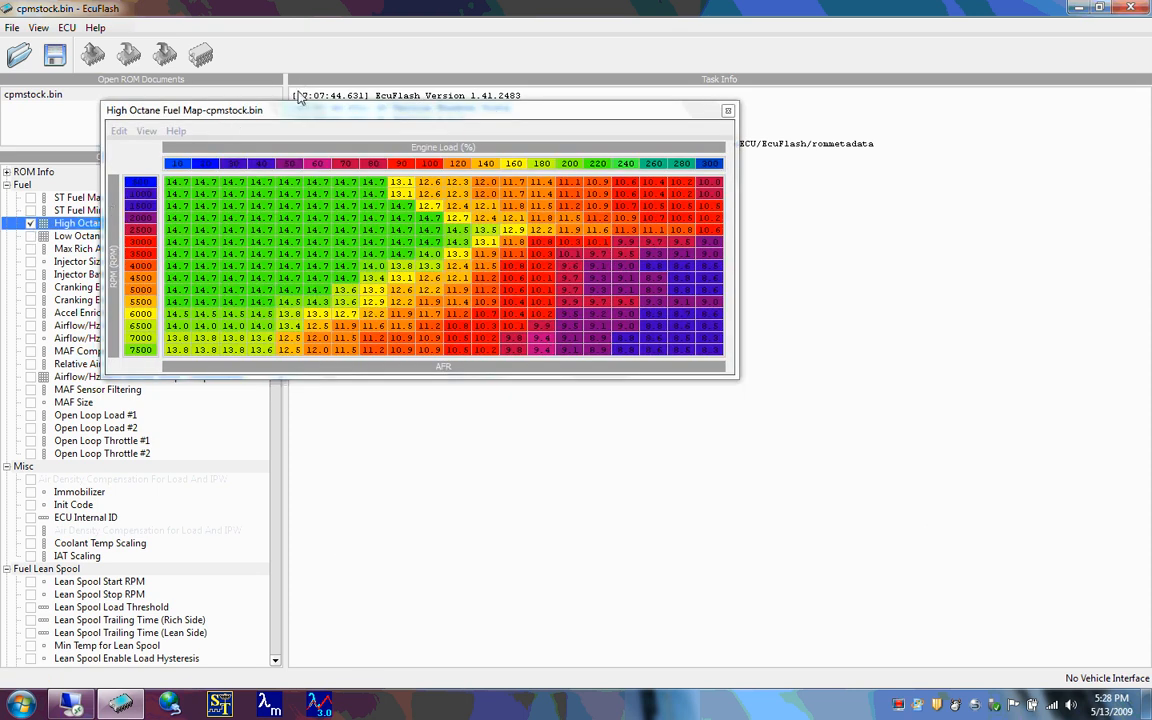
left_click_drag(327, 109, 530, 190)
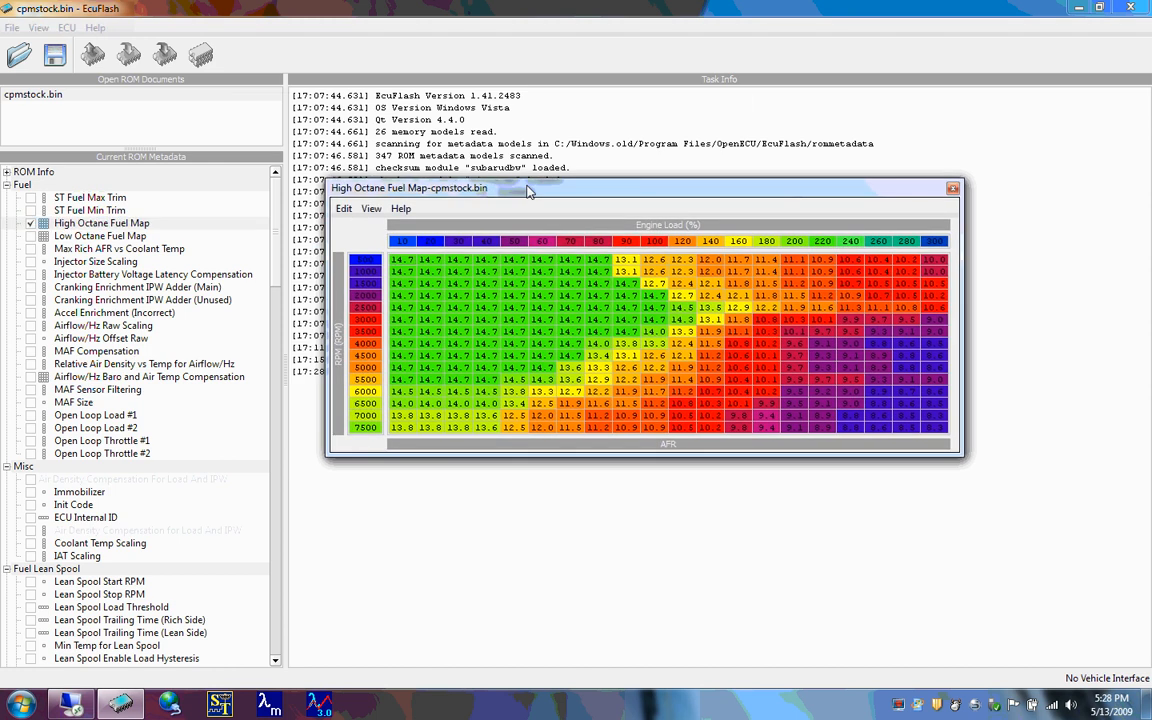
Review the fuel map's editing commands and select the 10% value on its engine load axis
left_click(343, 208)
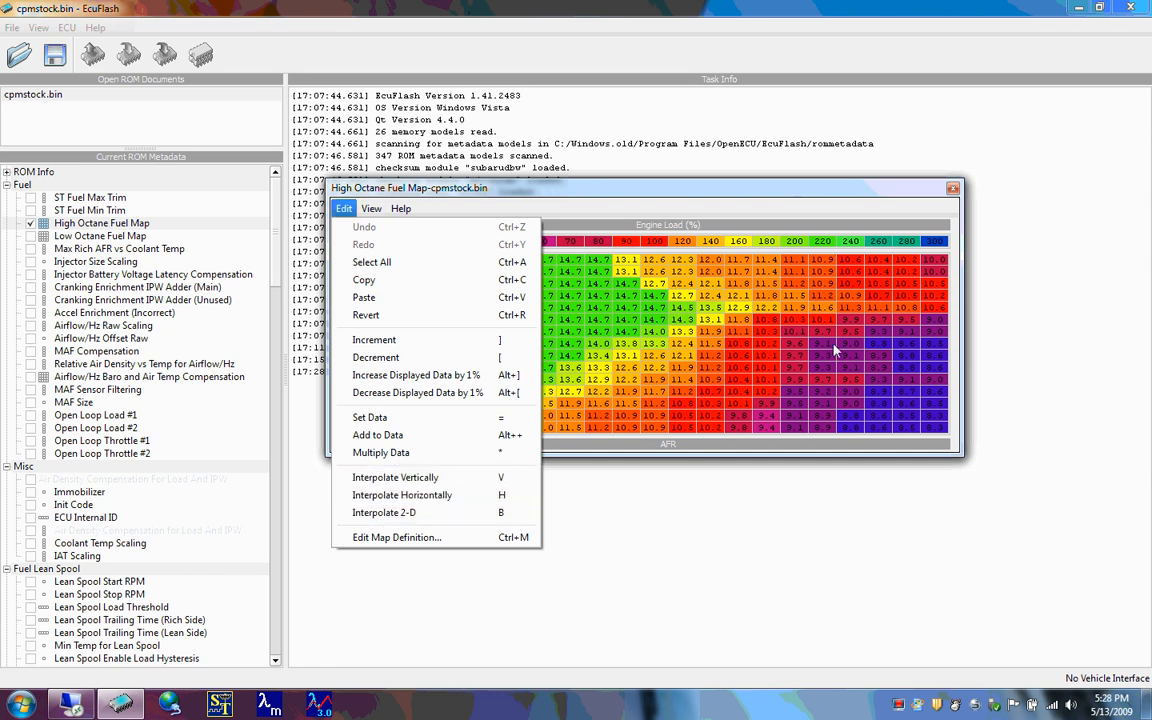
left_click(753, 308)
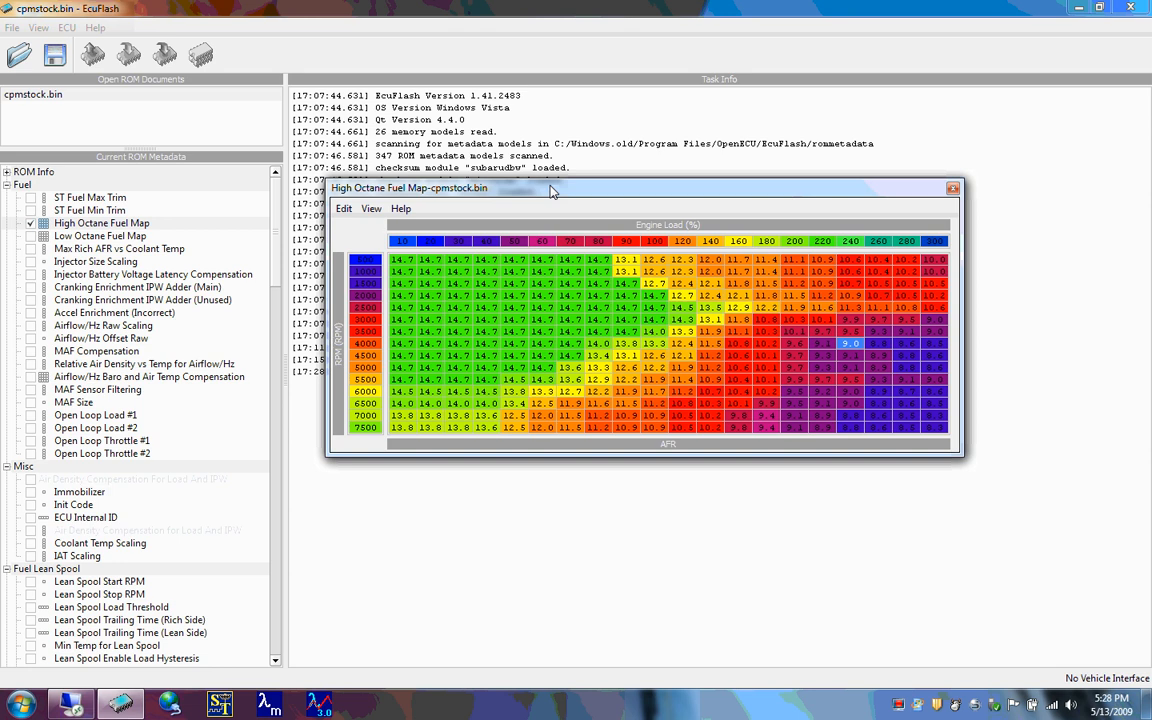
left_click_drag(551, 191, 551, 265)
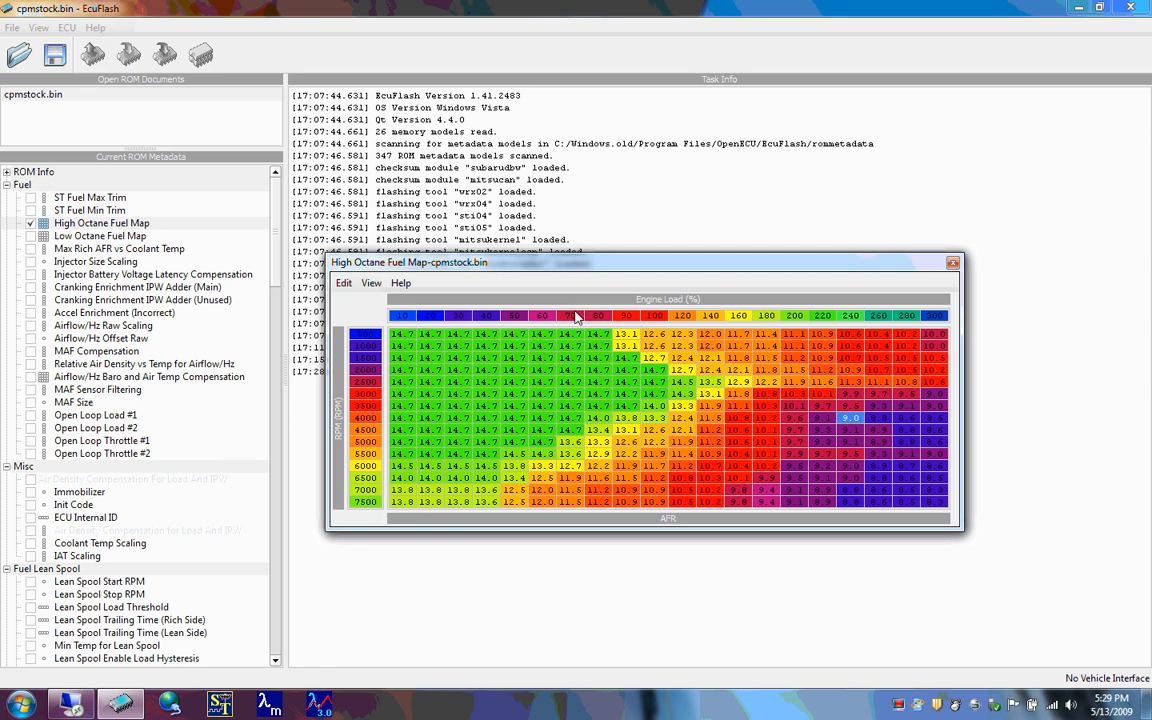
left_click(404, 317)
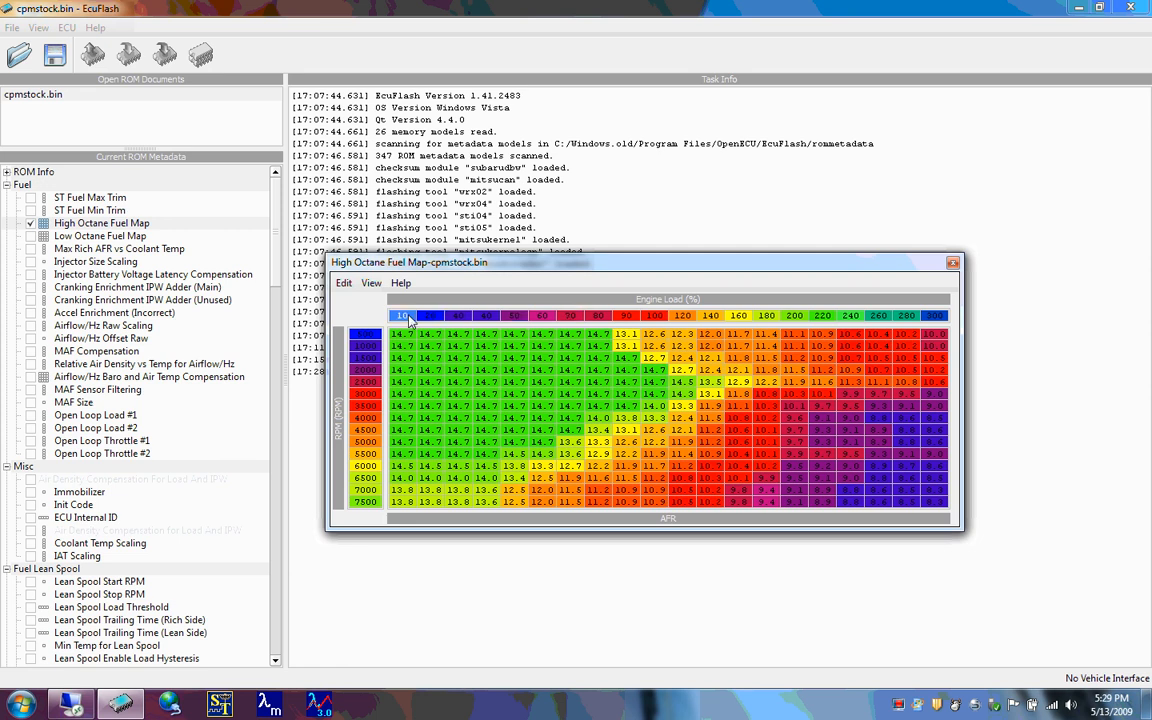